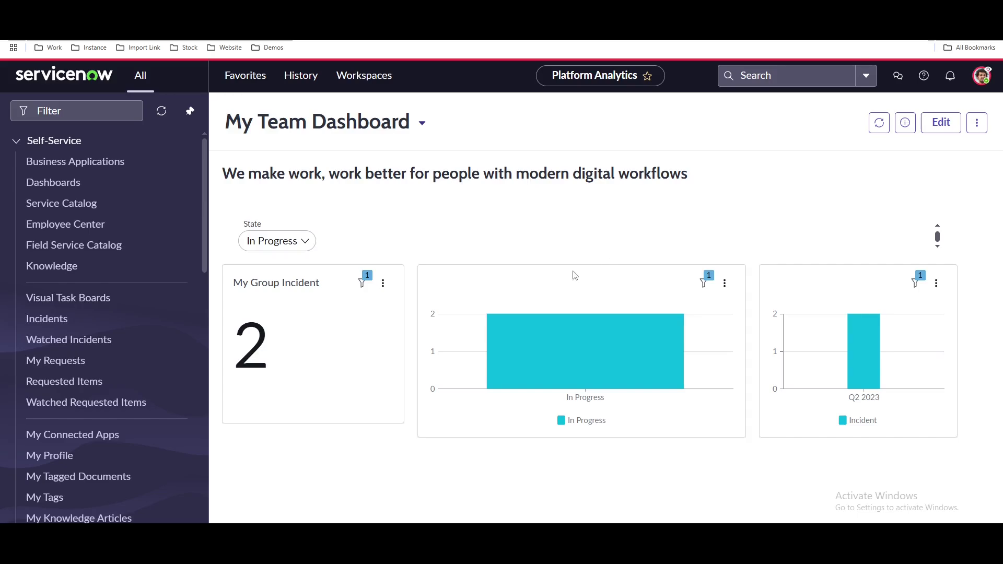
Clear the In Progress selection from the State filter on My Team Dashboard.
left_click(281, 245)
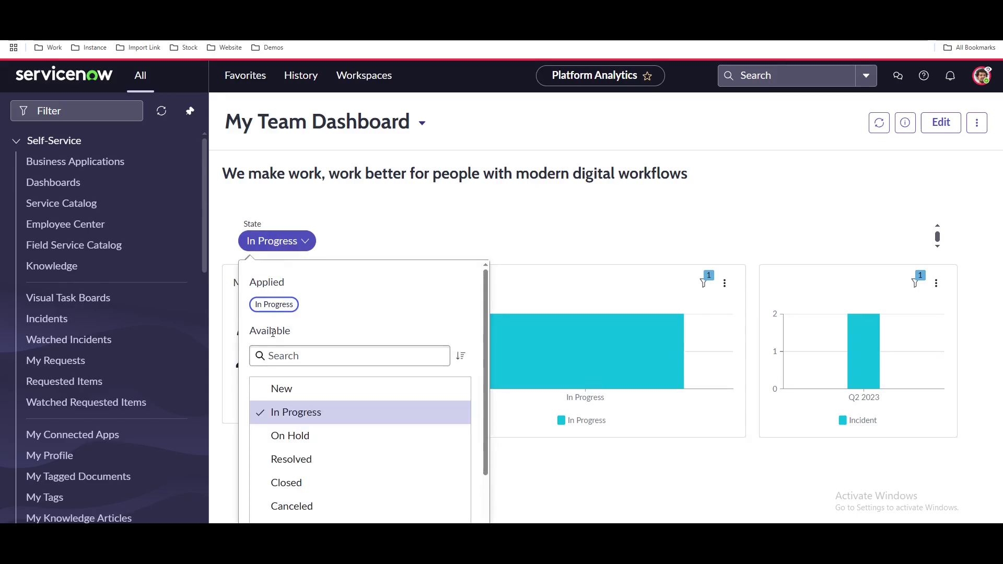
scroll(303, 397, "down", 2)
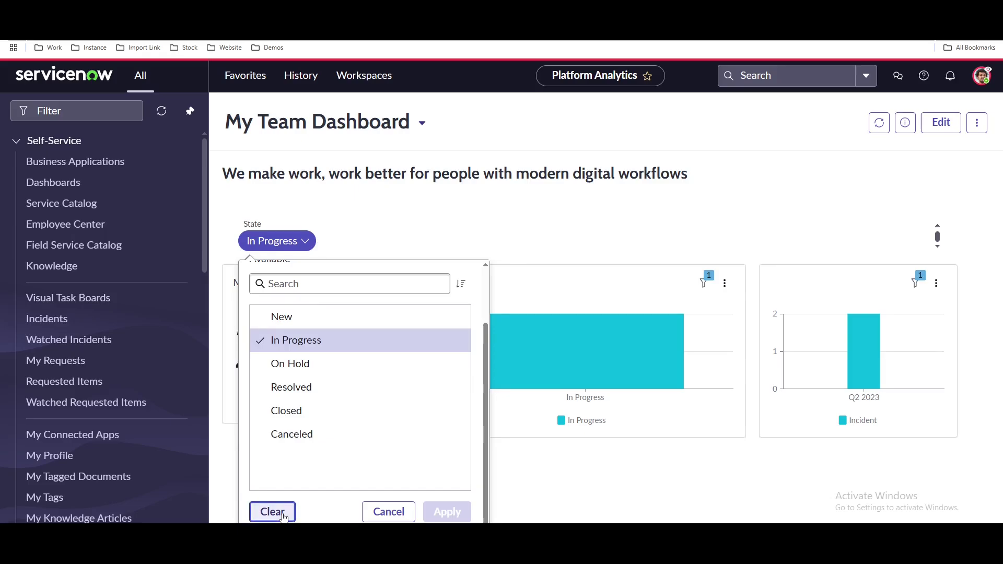
left_click(283, 511)
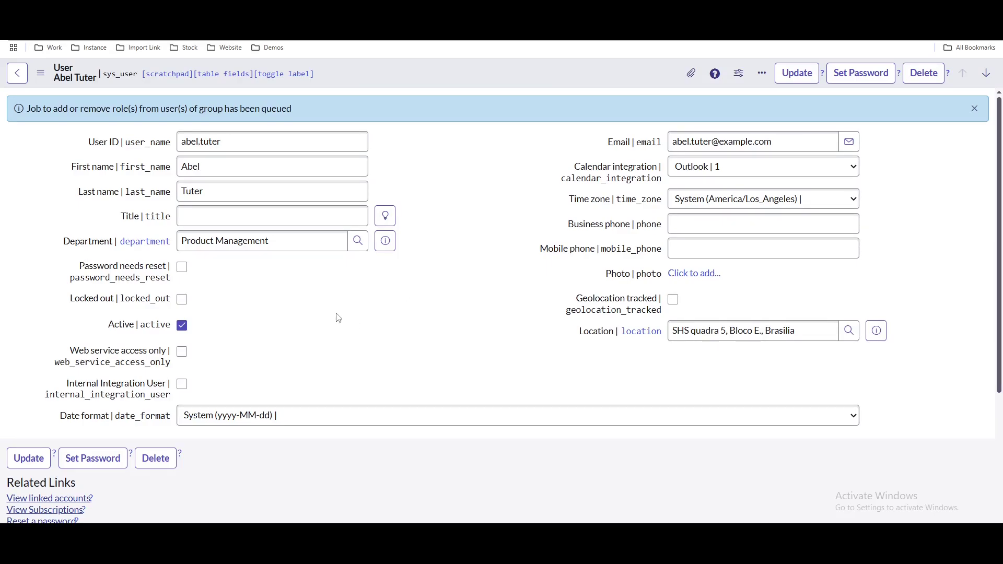
Review the roles and group memberships on the user record, and check which account is being impersonated.
scroll(339, 319, "down", 3)
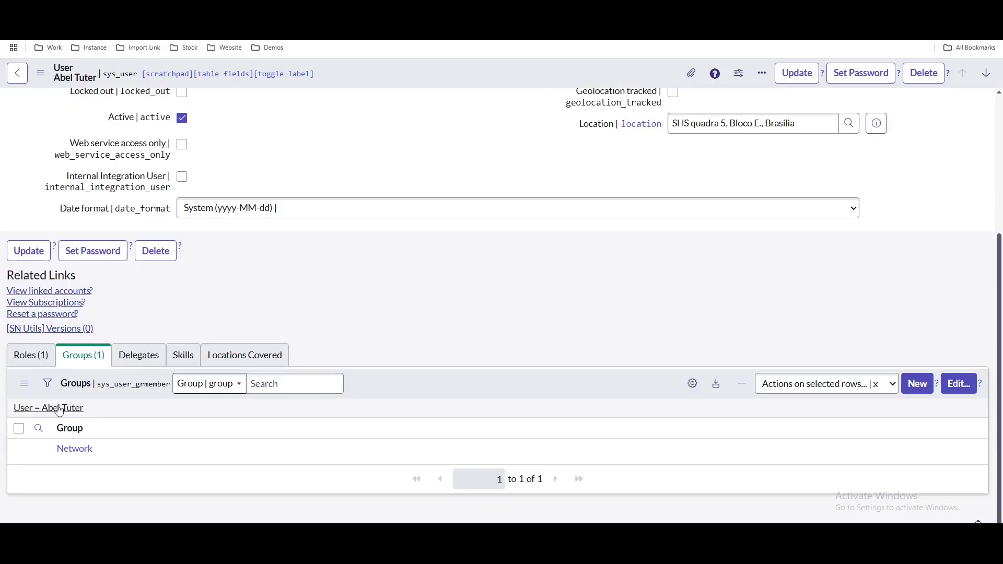
left_click(34, 358)
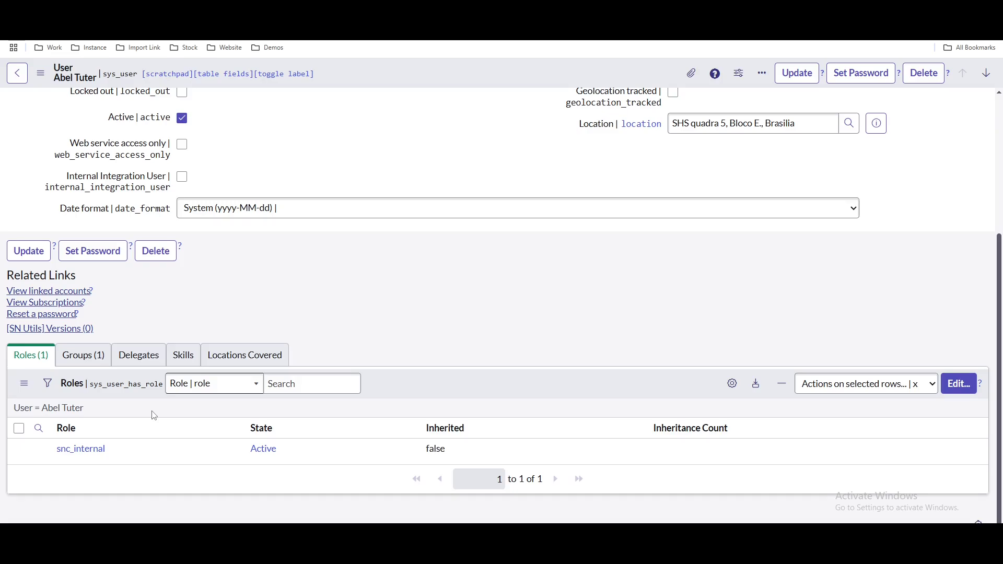
left_click(97, 365)
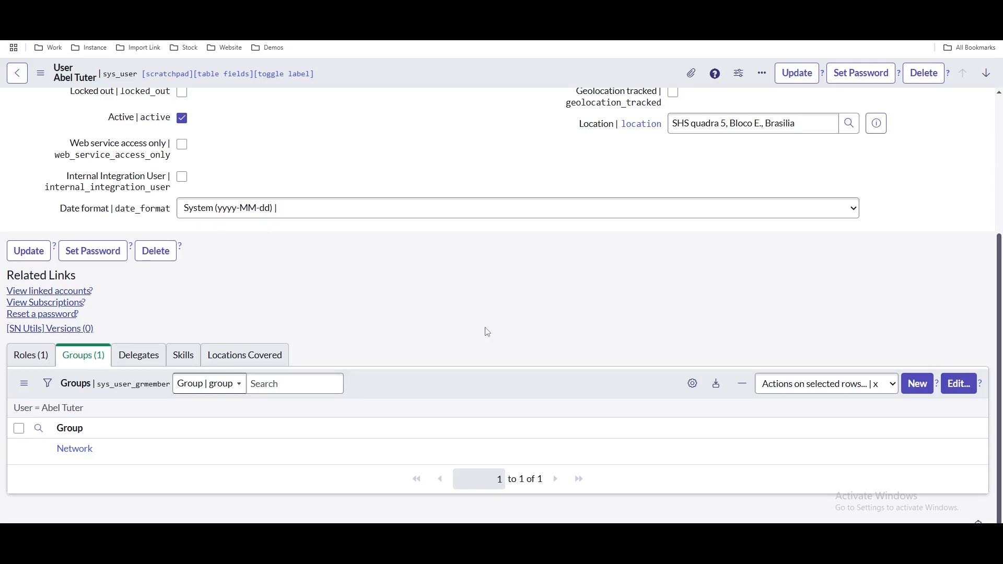
scroll(486, 332, "up", 4)
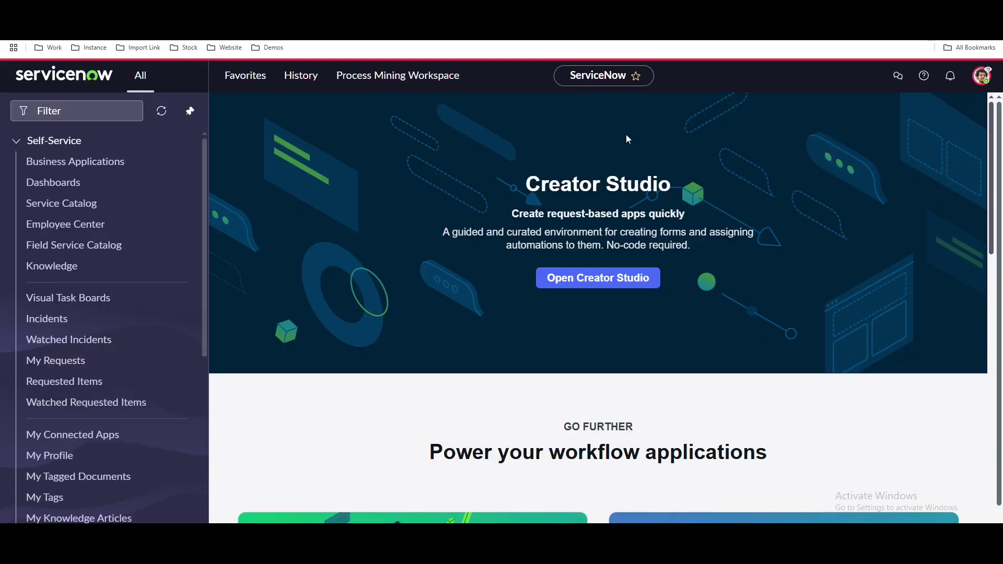
left_click(983, 77)
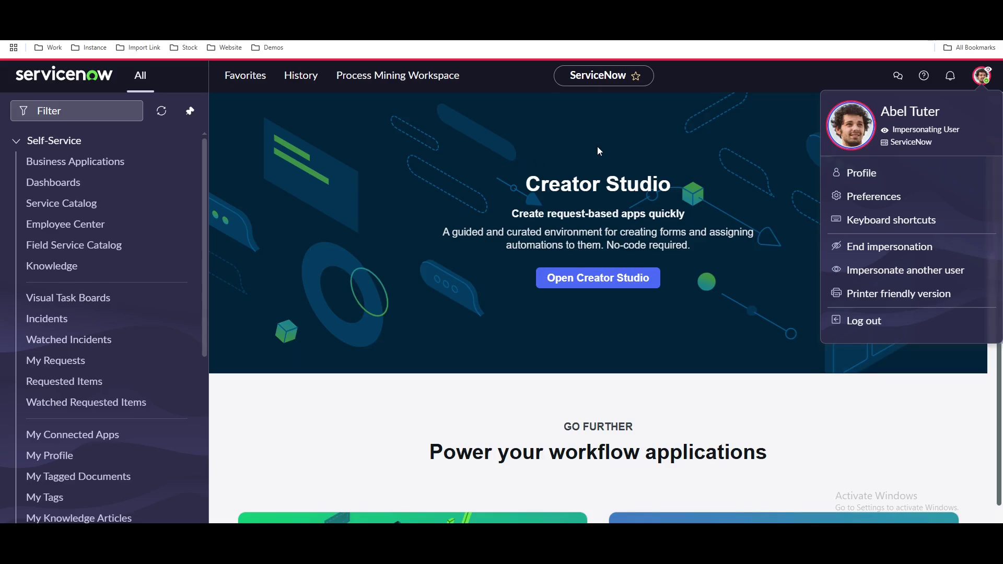
left_click(720, 144)
Filter the navigator for "platfor" and open the Platform Analytics Analytics Center.
left_click(110, 112)
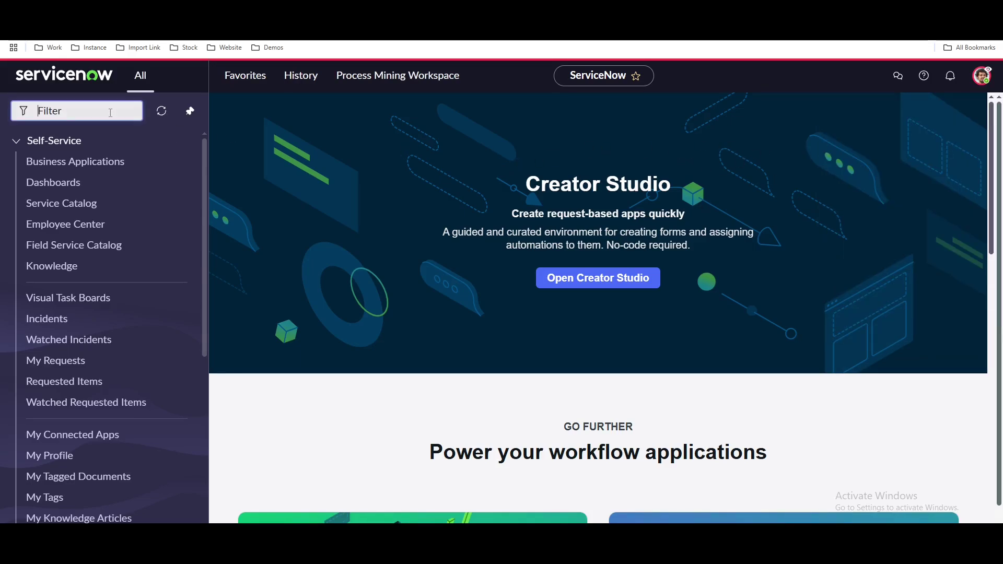
type("platfor")
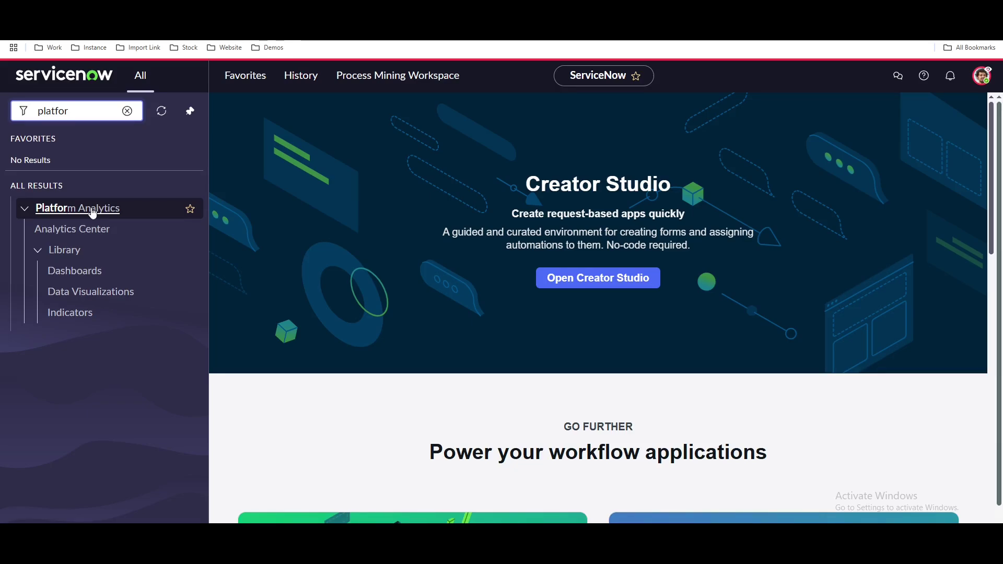
left_click(100, 230)
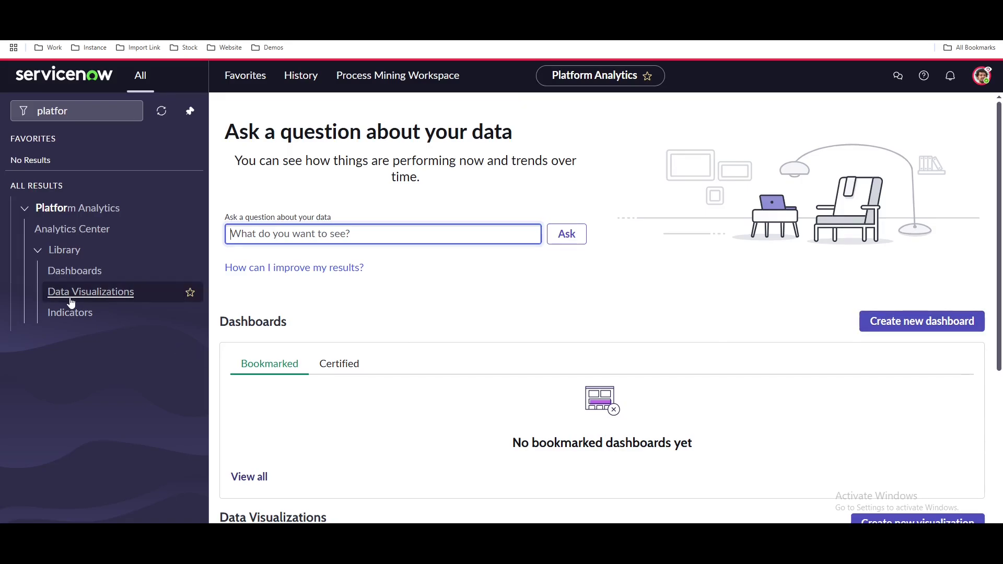
Open the dashboards library and view the dashboards owned by and shared with the current user.
left_click(78, 276)
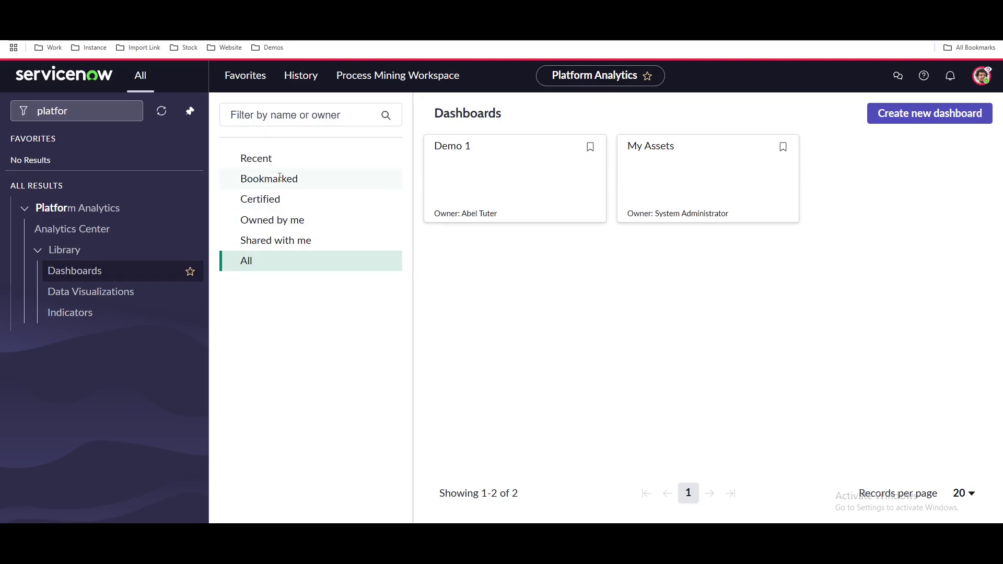
left_click(271, 218)
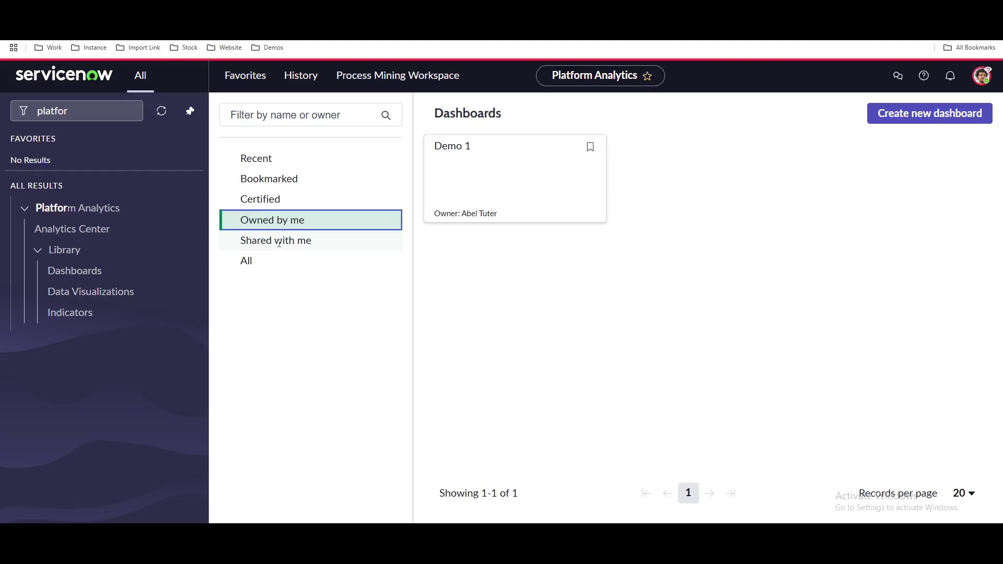
left_click(279, 241)
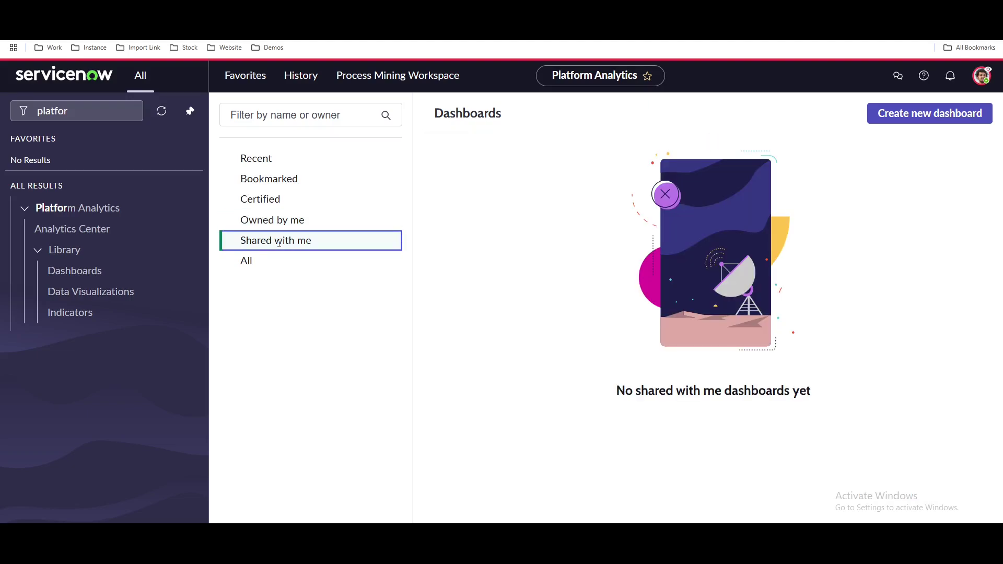
Look through the Data Visualizations and Indicators libraries, including the details of the "% Incidents with associated Problem" indicator.
left_click(73, 292)
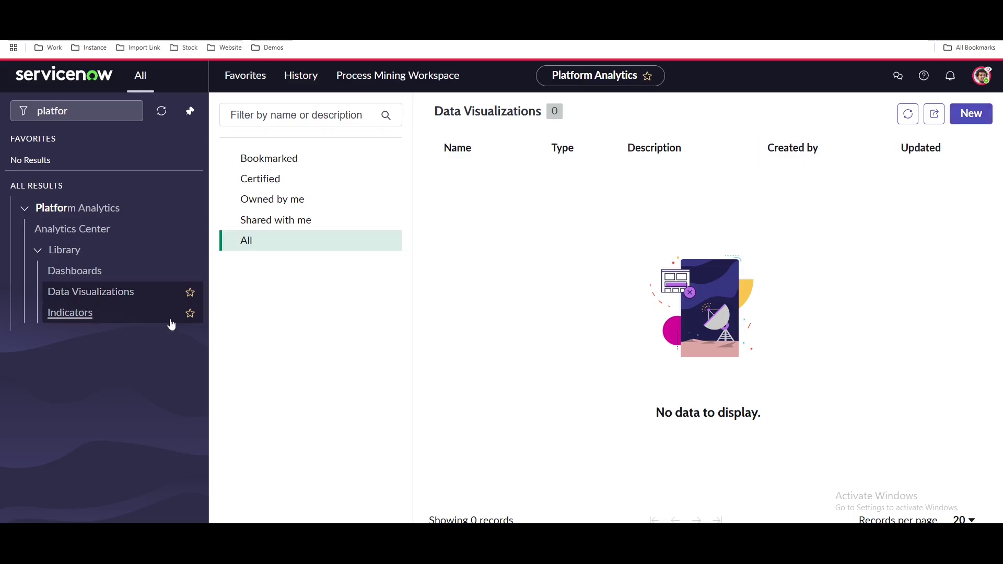
left_click(116, 321)
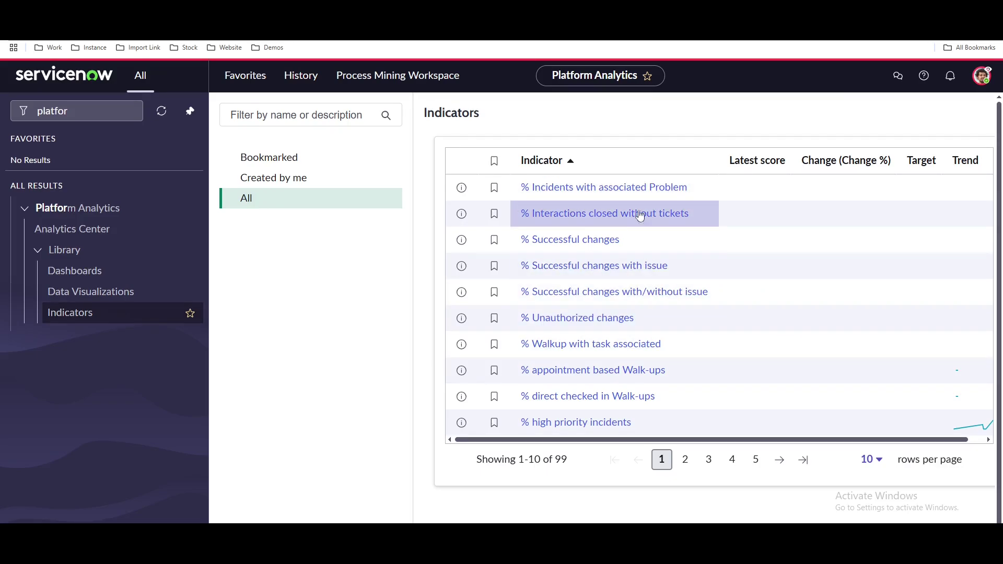
left_click(629, 195)
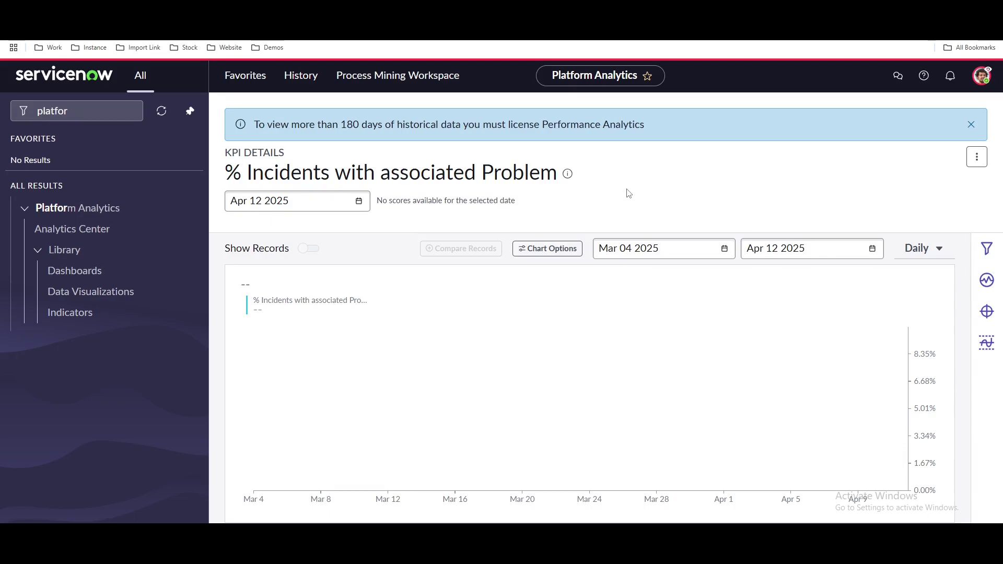
left_click(104, 316)
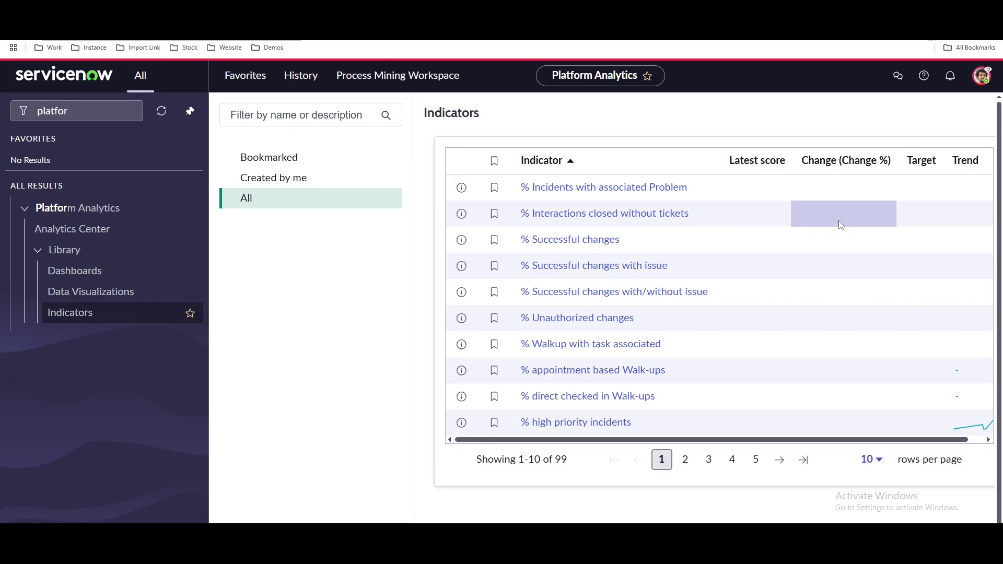
Open the incident table's list using incident.LIST in the navigator filter.
left_click(26, 112)
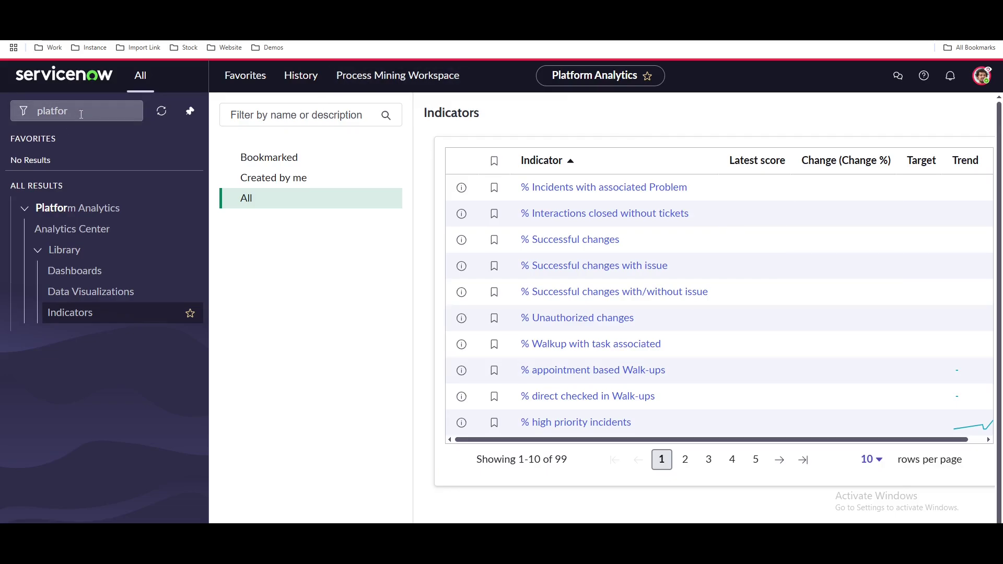
type("inc")
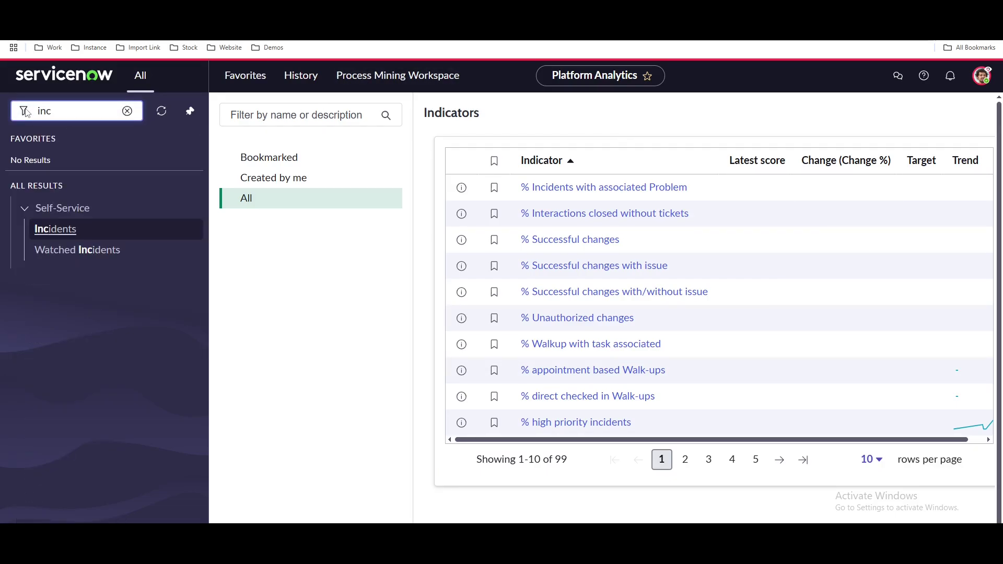
type("ident.LIST")
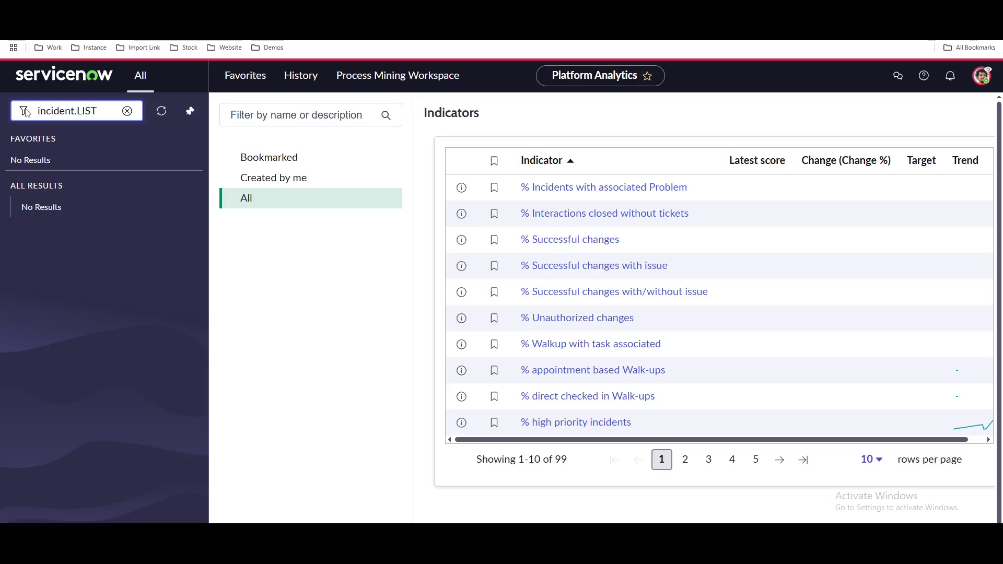
key("Return")
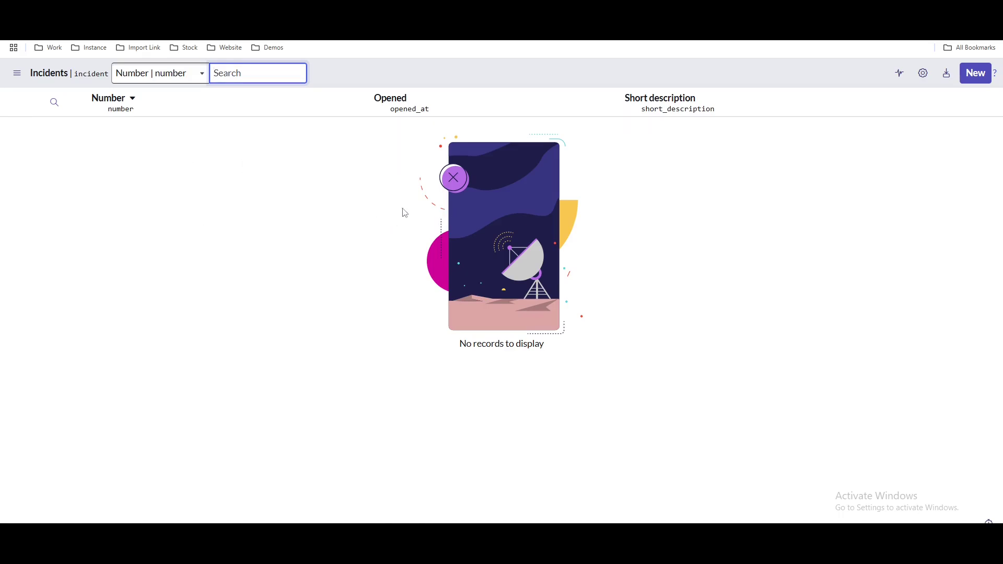
Create and submit a new incident with urgency 1 - High and the issue description "Demo".
left_click(985, 80)
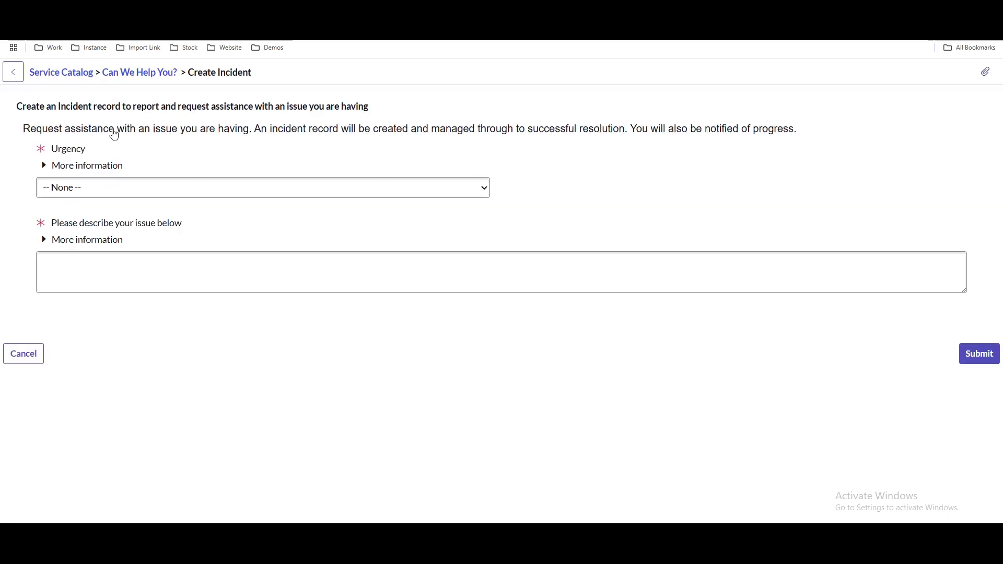
left_click(251, 193)
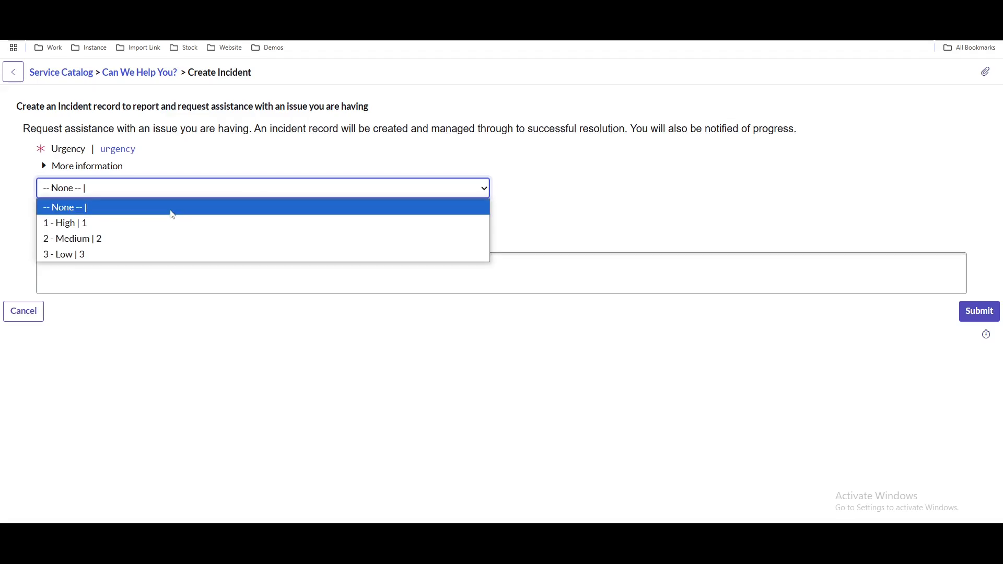
left_click(168, 225)
left_click(181, 259)
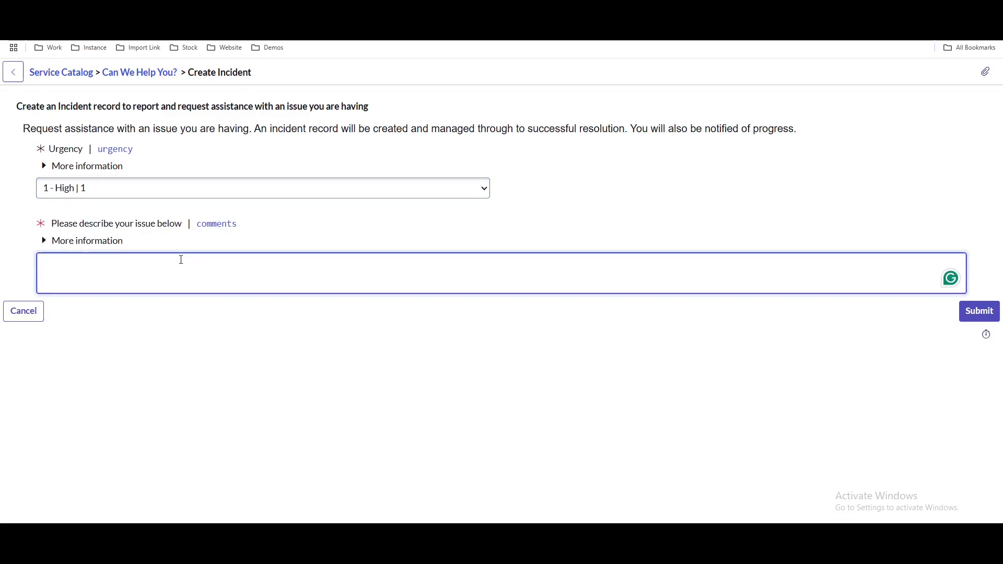
type("Dem")
type("p")
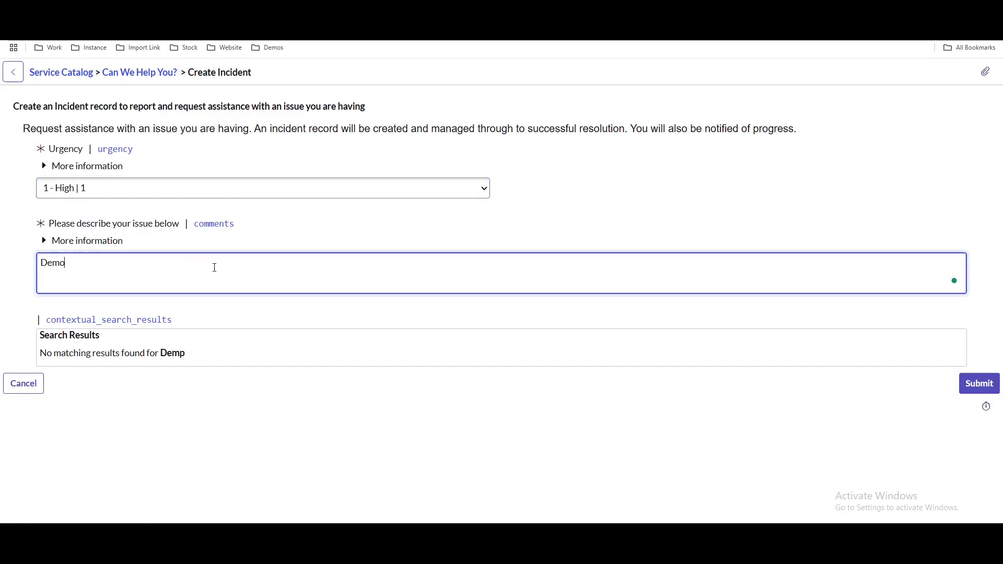
key("BackSpace")
type("o")
left_click(990, 391)
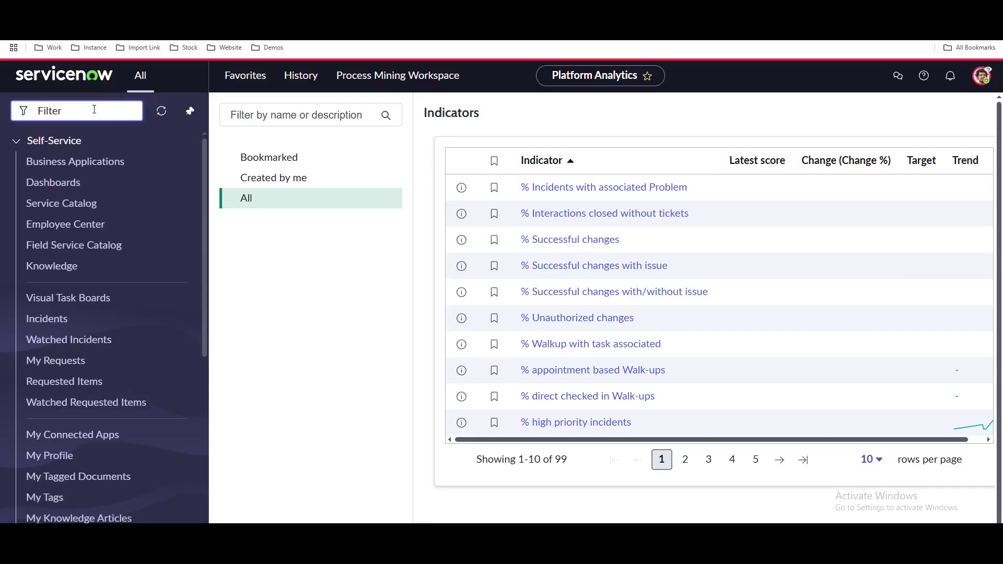
Filter the navigator for "incident" and examine the Network group's records in the incident list grouped by assignment group.
left_click(95, 111)
type("incident")
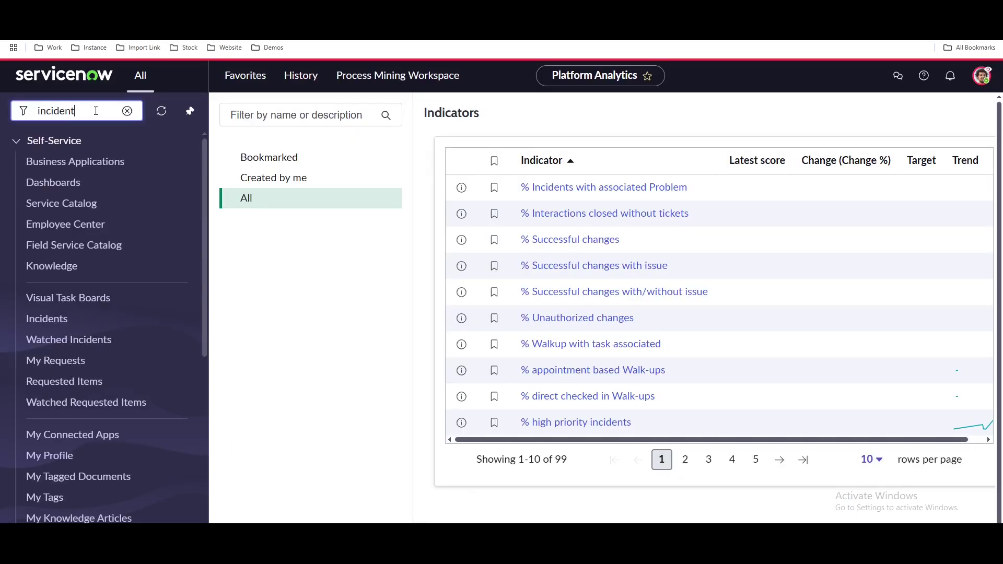
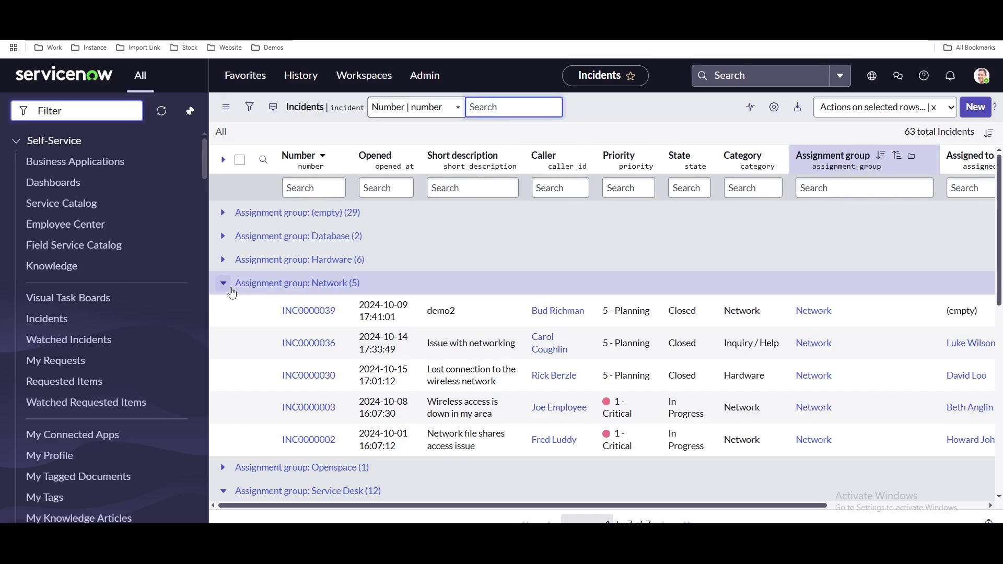
left_click(224, 283)
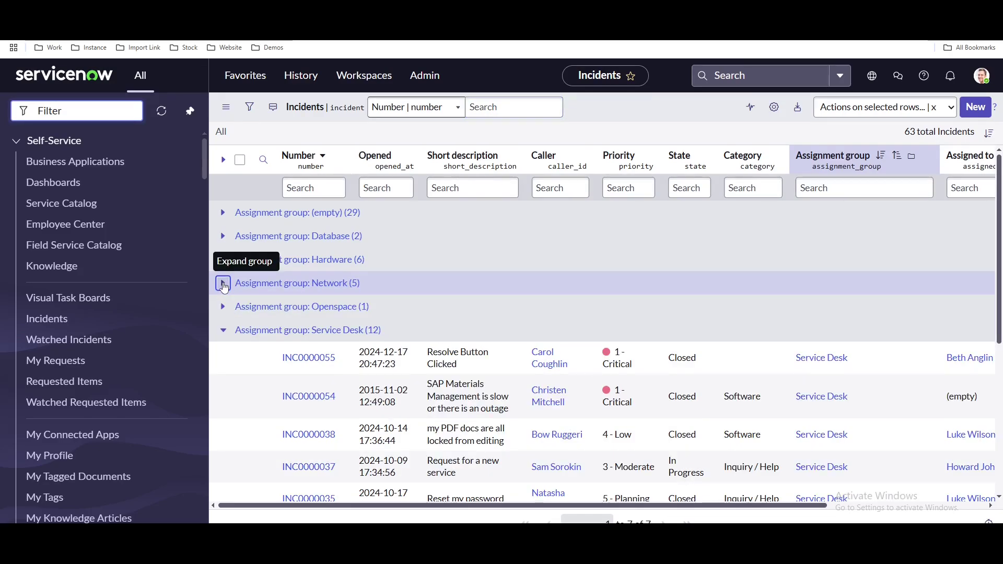
left_click(223, 330)
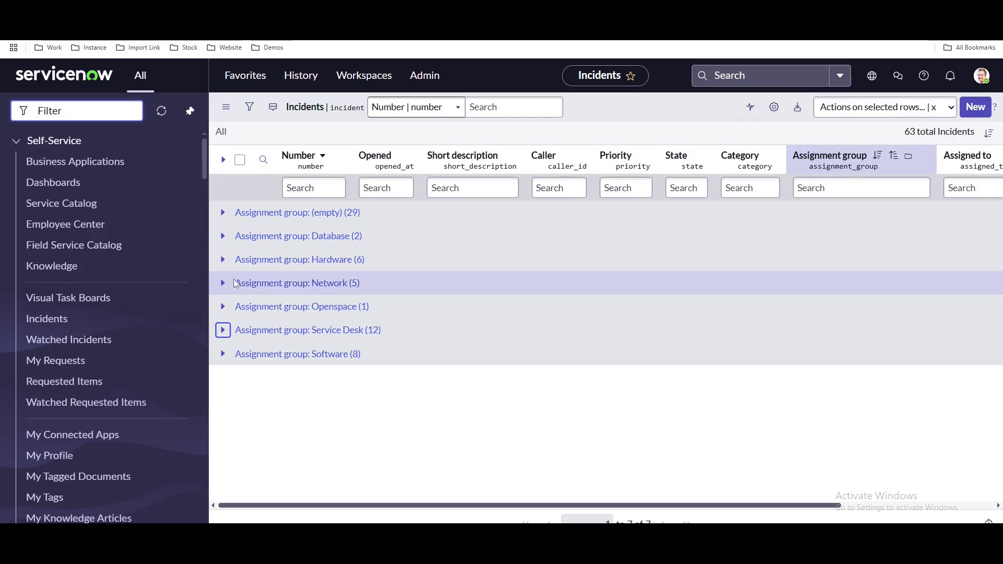
left_click(225, 283)
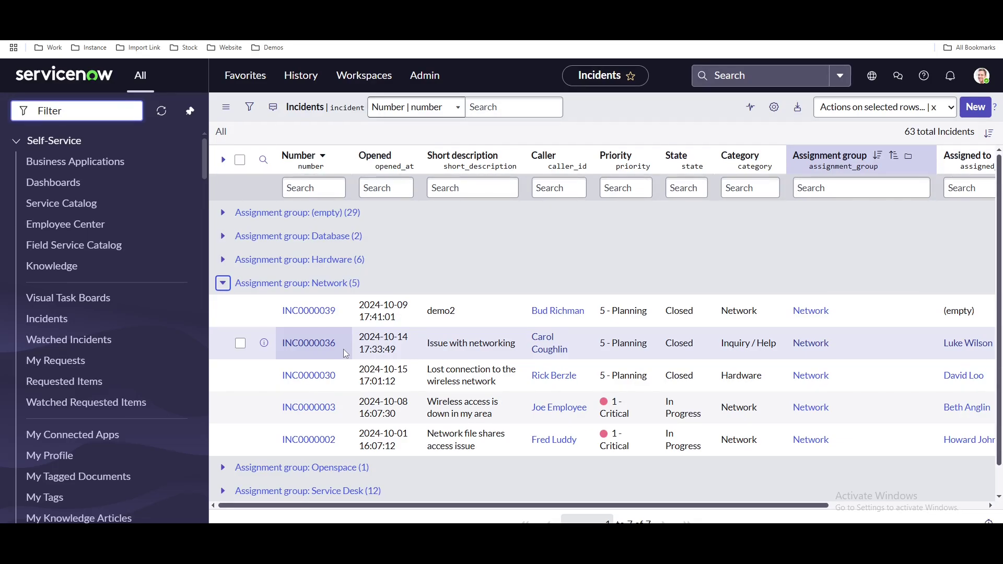
left_click(223, 284)
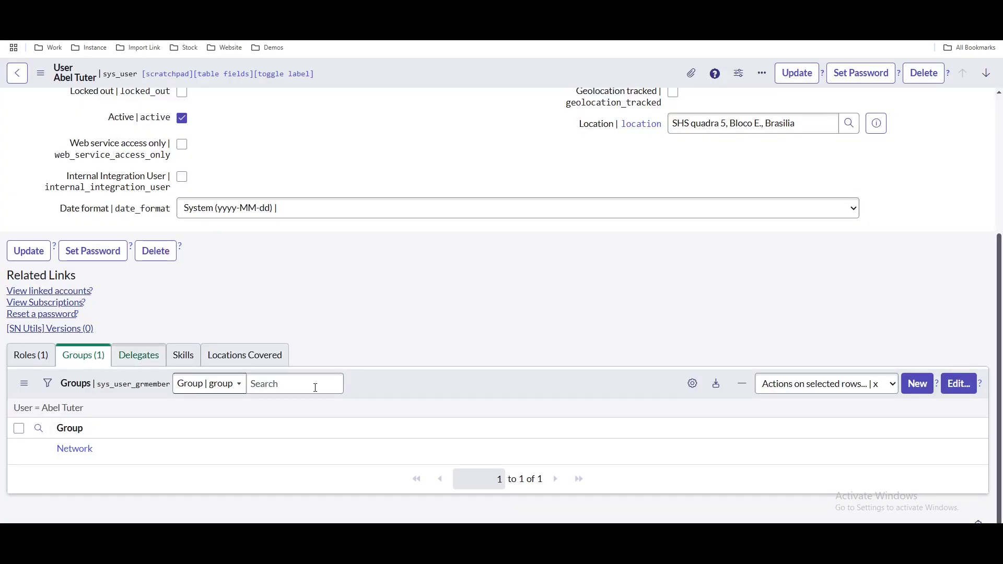
Add the Help Desk group to the user's group memberships and save the change.
left_click(960, 385)
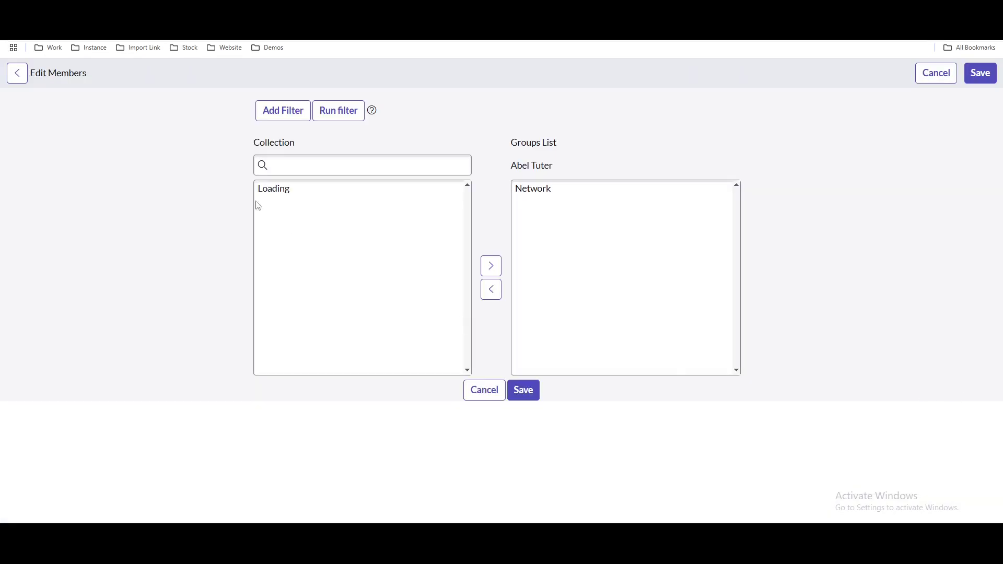
left_click(352, 235)
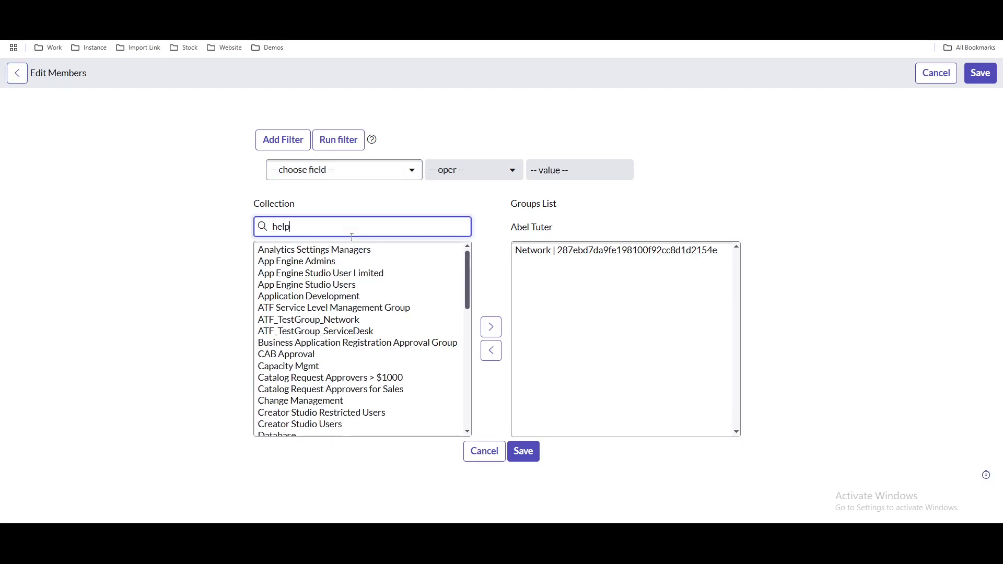
double_click(305, 256)
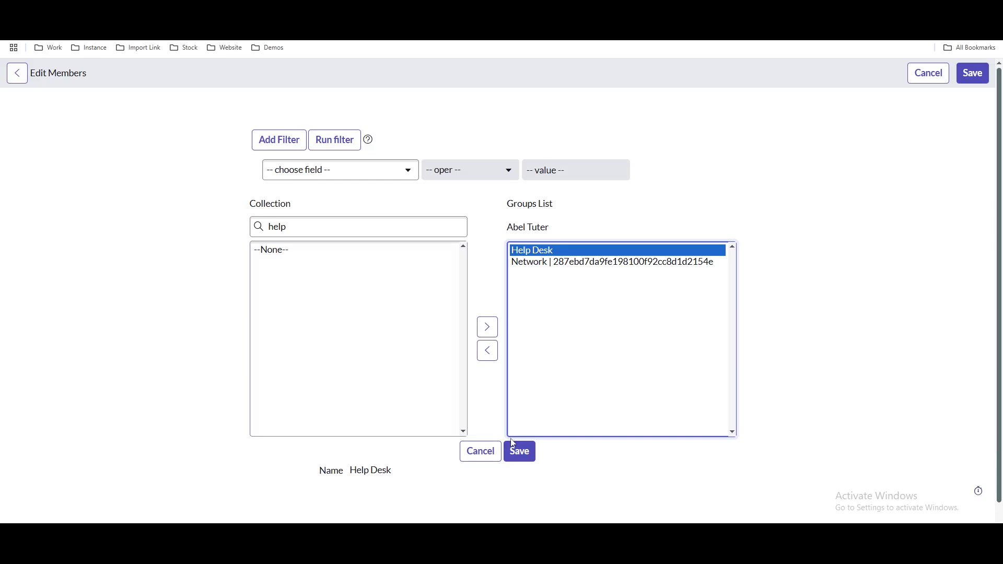
left_click(516, 448)
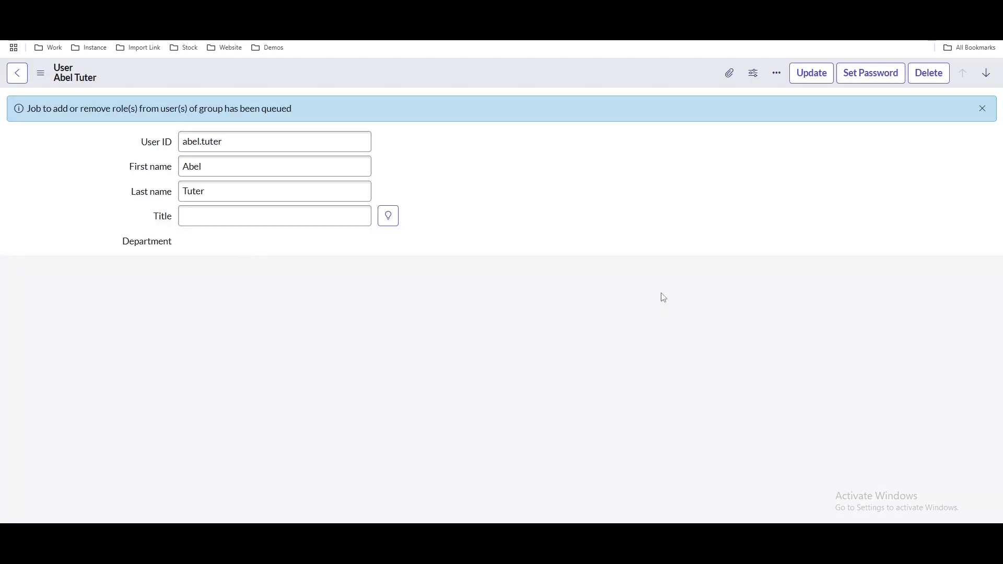
Review the roles and group memberships listed on the user's record.
scroll(534, 380, "down", 1)
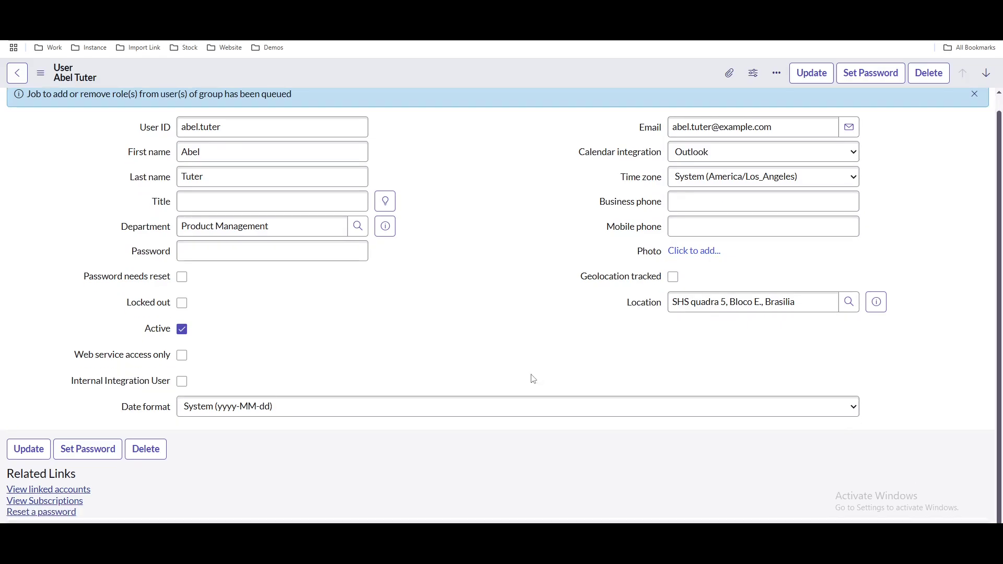
scroll(534, 380, "down", 3)
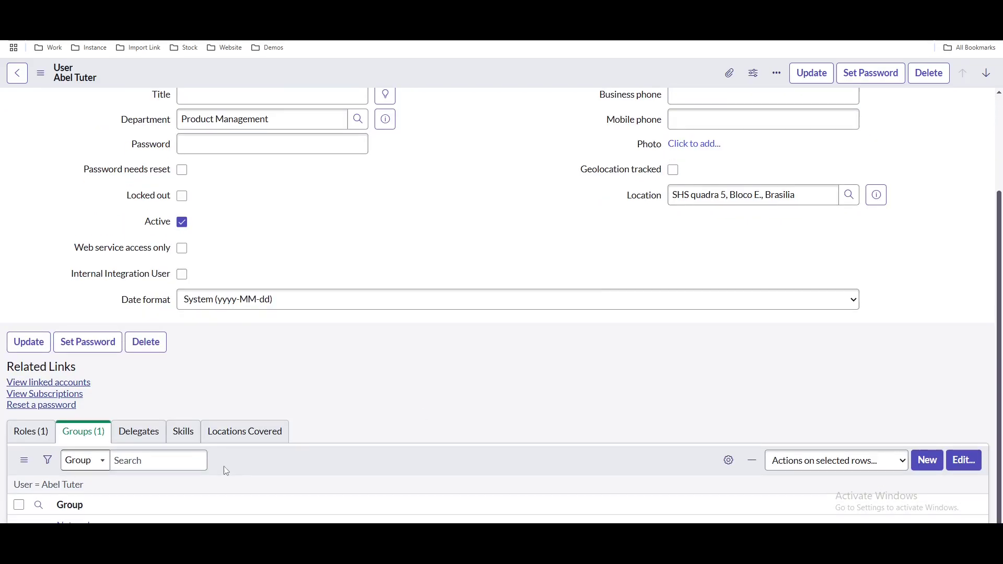
double_click(227, 472)
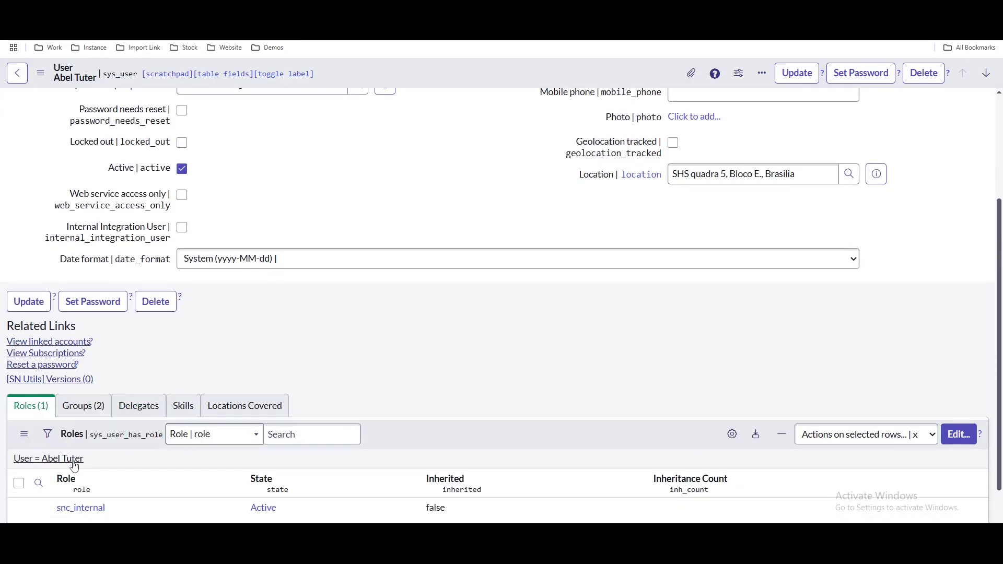
scroll(499, 405, "down", 6)
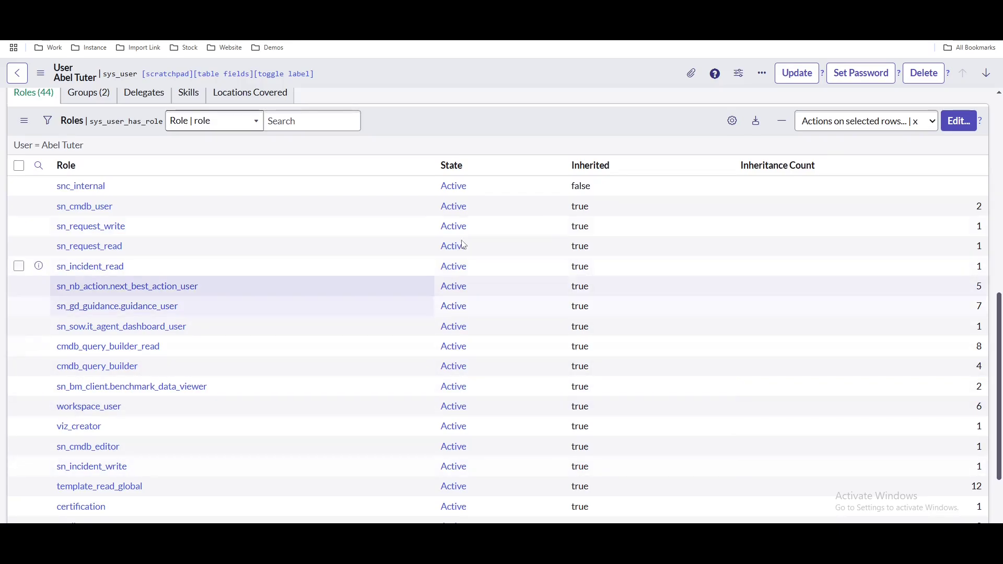
scroll(381, 331, "up", 2)
left_click(88, 197)
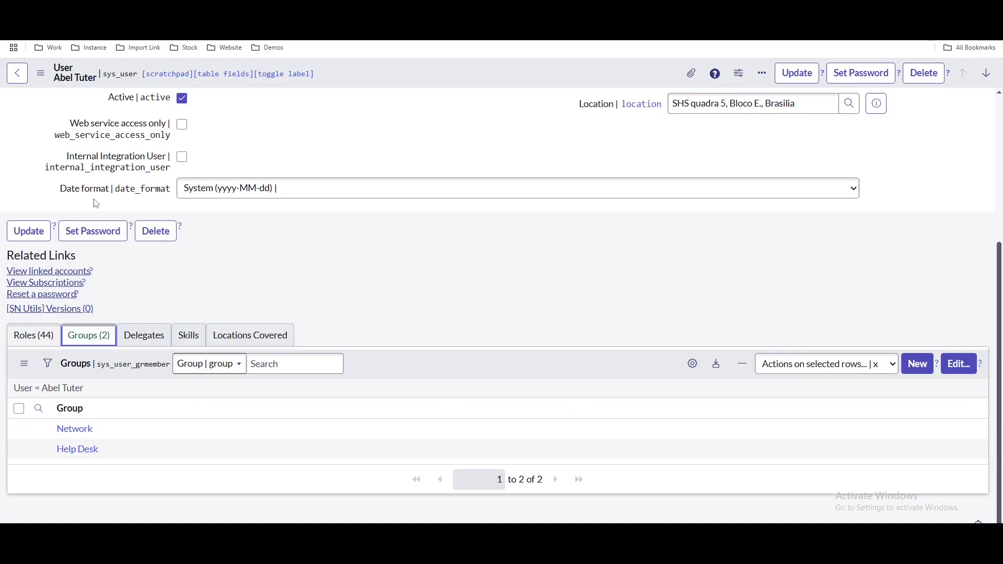
Open the Help Desk group record, examine its roles and members, and return to the user's record.
left_click(78, 450)
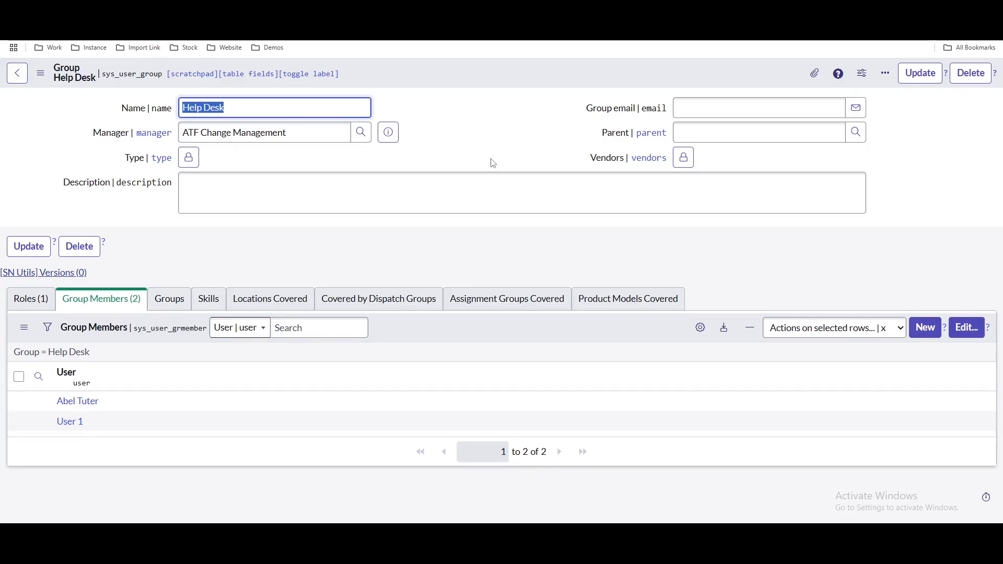
left_click(32, 300)
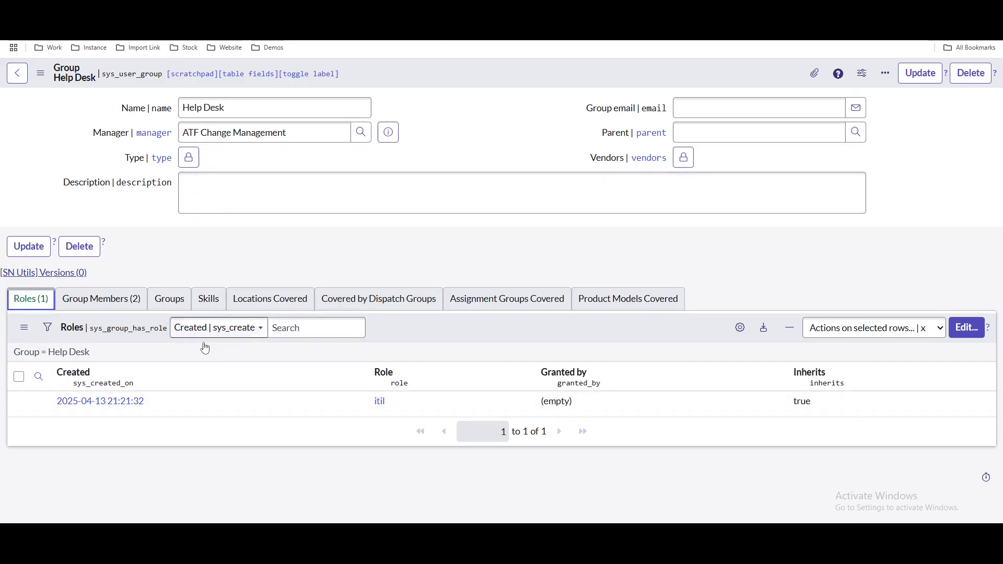
left_click(135, 304)
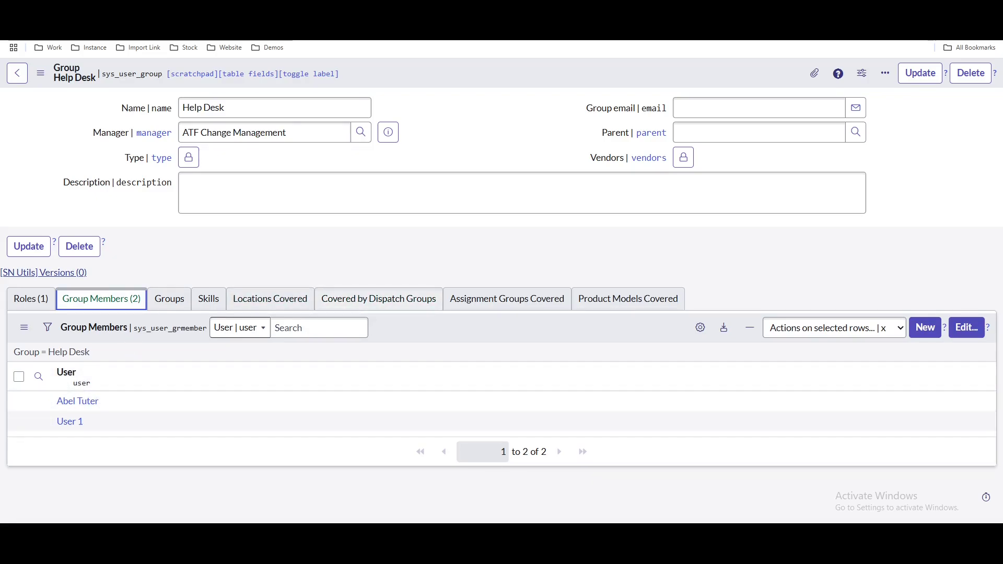
key("alt+Left")
left_click(34, 334)
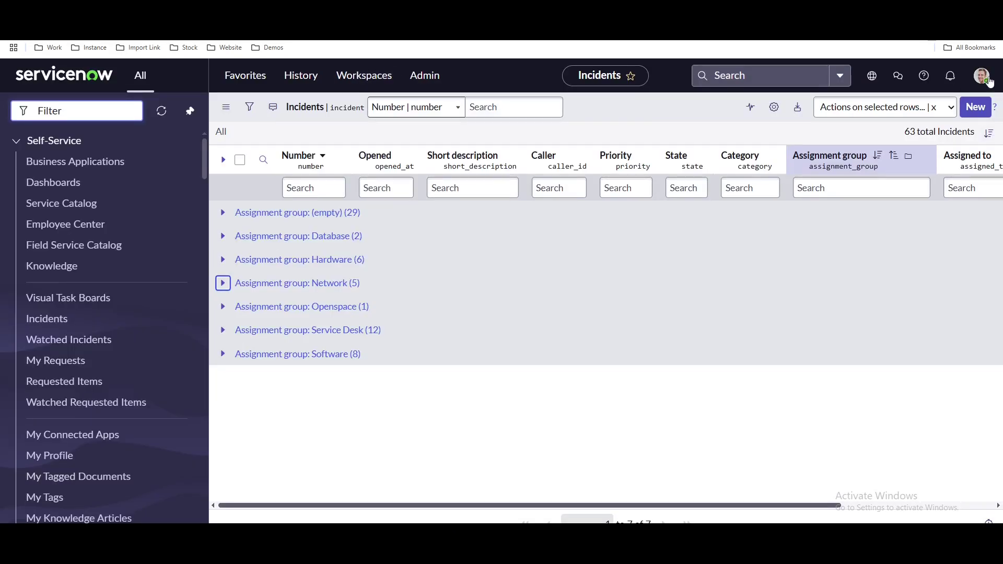
Impersonate the user added to the Help Desk group and check the impersonated identity.
left_click(987, 79)
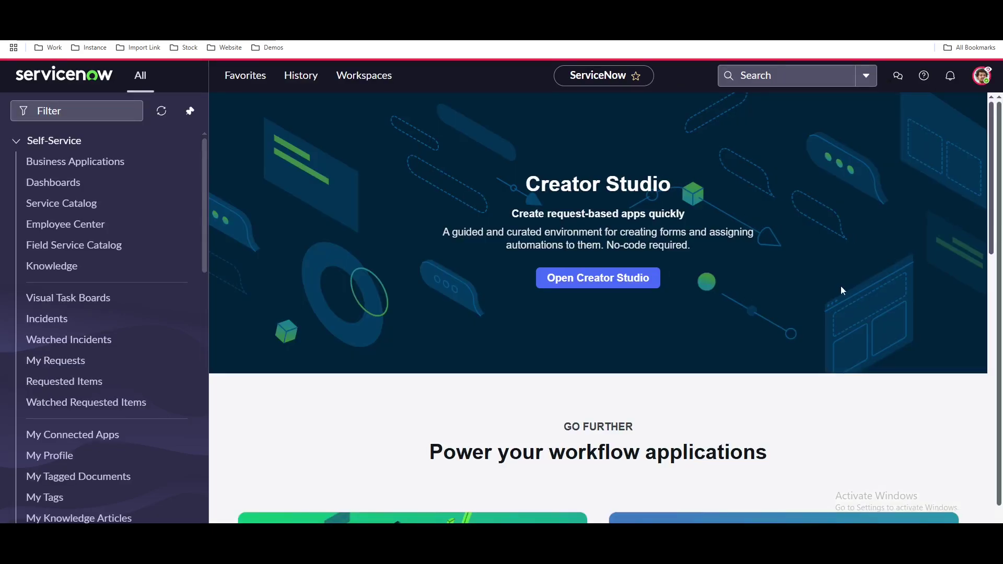
left_click(981, 76)
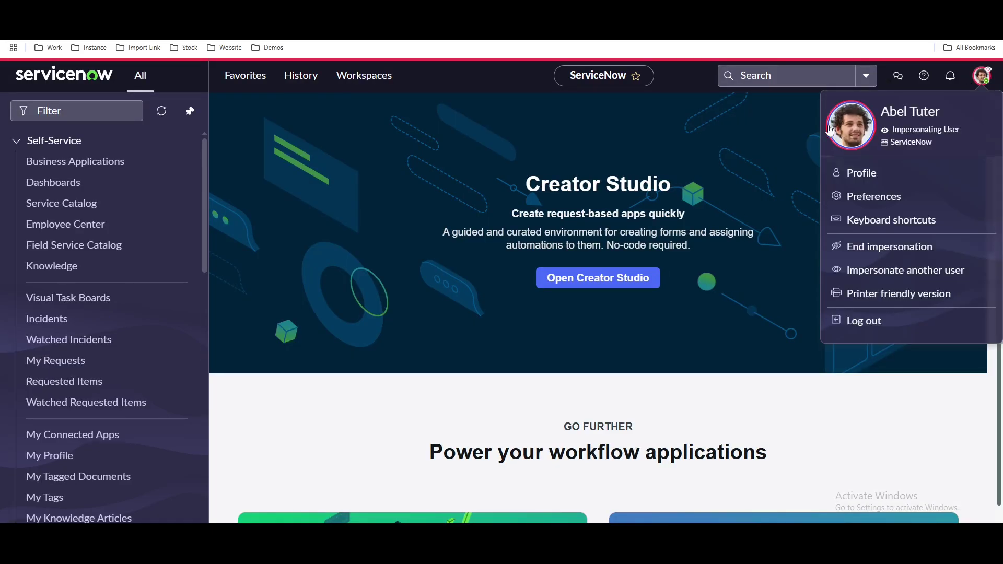
left_click(563, 162)
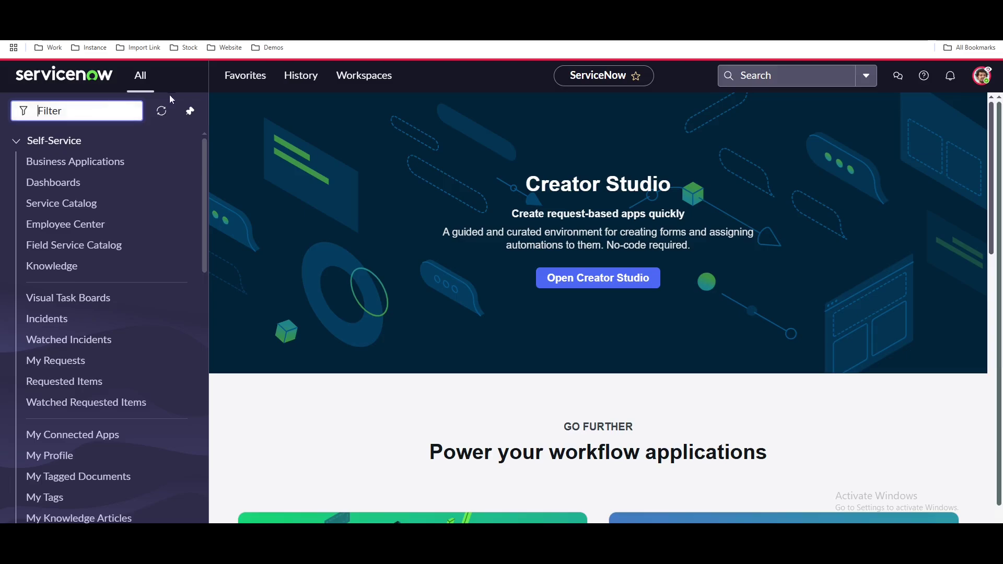
Open the incident table with incident.list in the navigator filter and group the list by Assignment group.
type("incident")
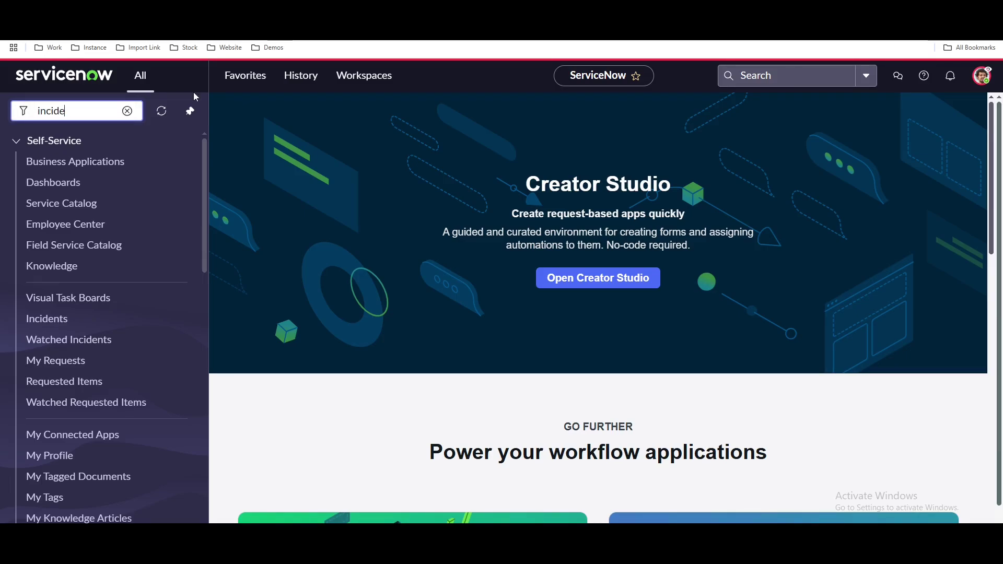
type(".list")
key("Return")
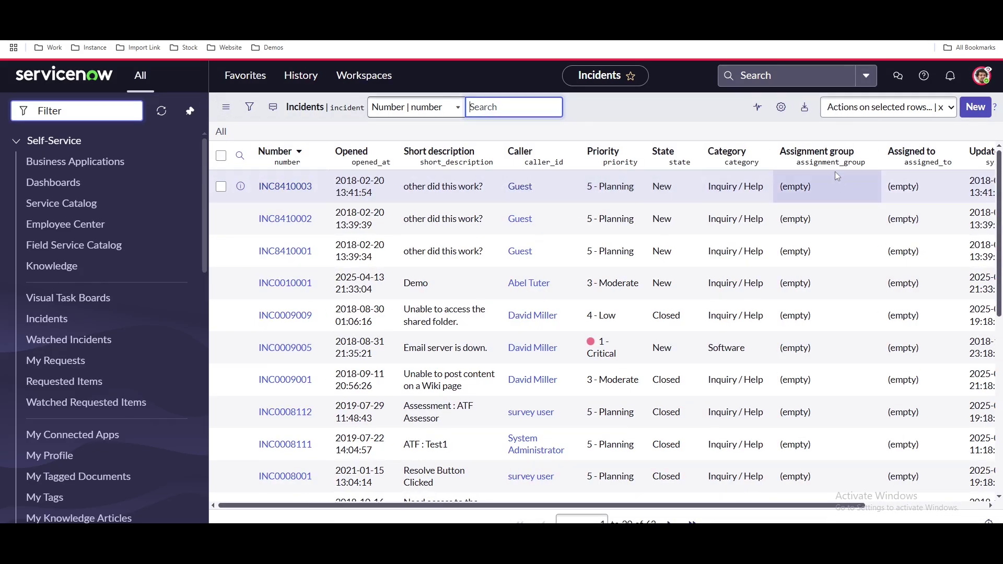
right_click(824, 153)
left_click(857, 219)
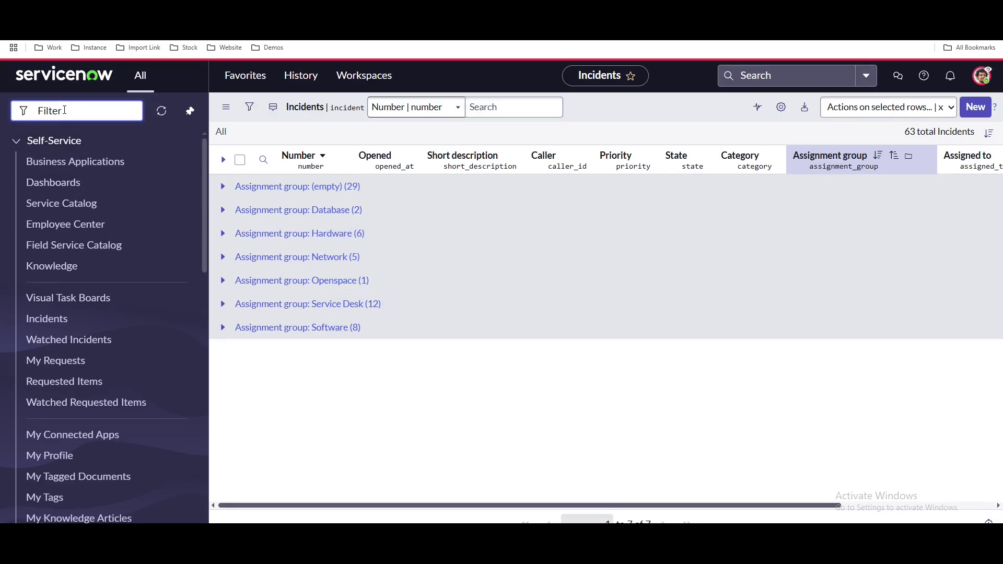
Open the Platform Analytics Center and create a new dashboard named "My Team Dashboard".
type("platfor")
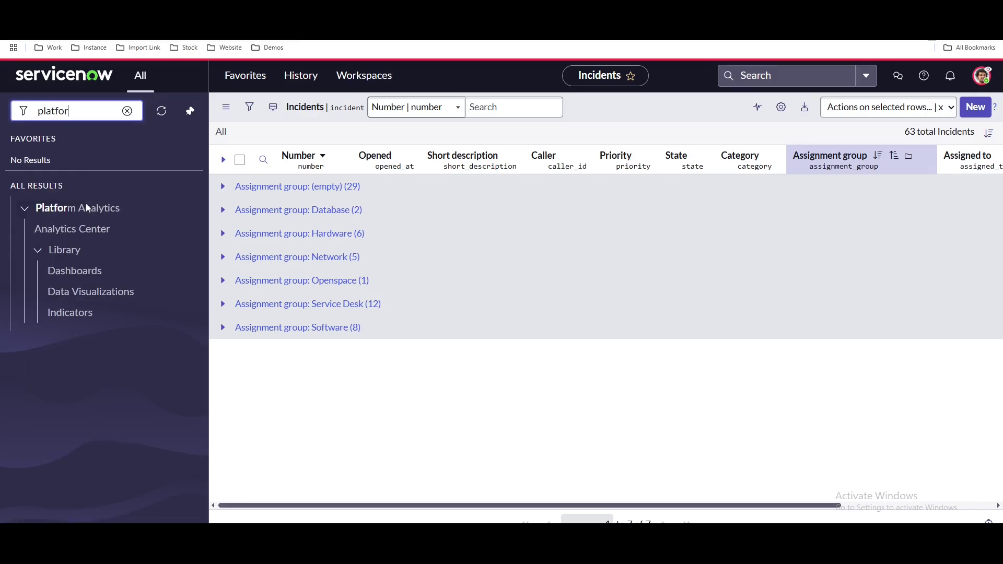
left_click(80, 230)
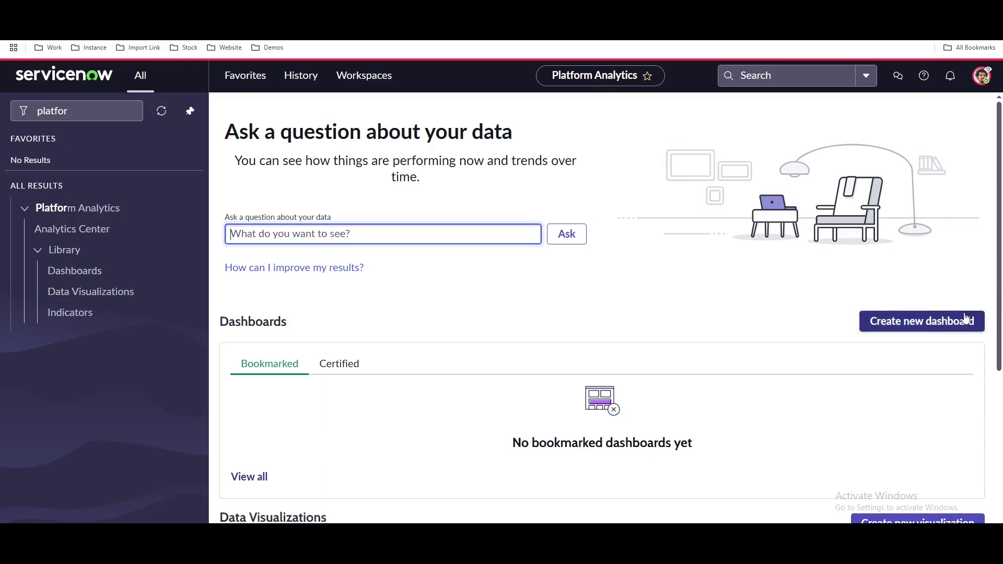
left_click(933, 320)
left_click(471, 262)
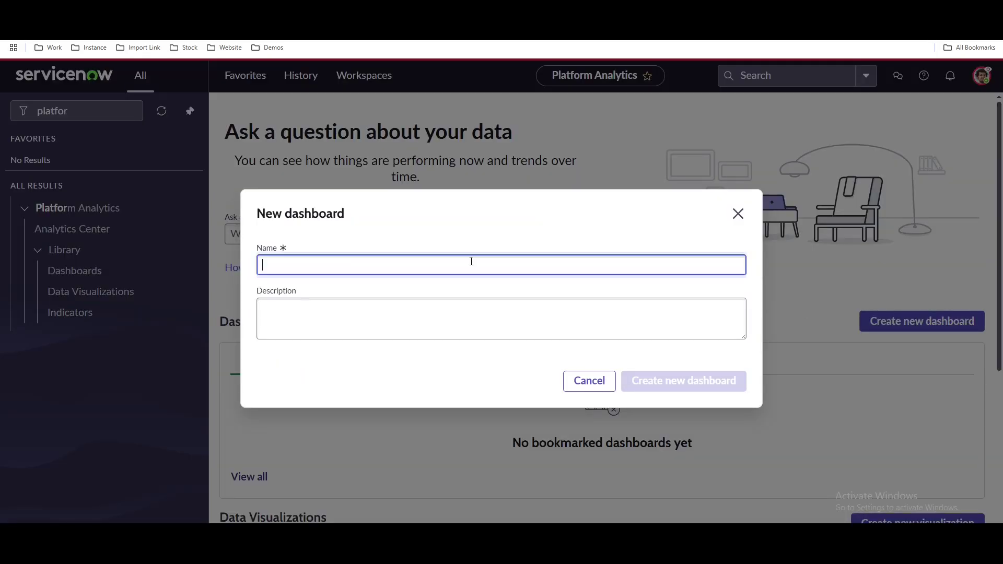
type("My T")
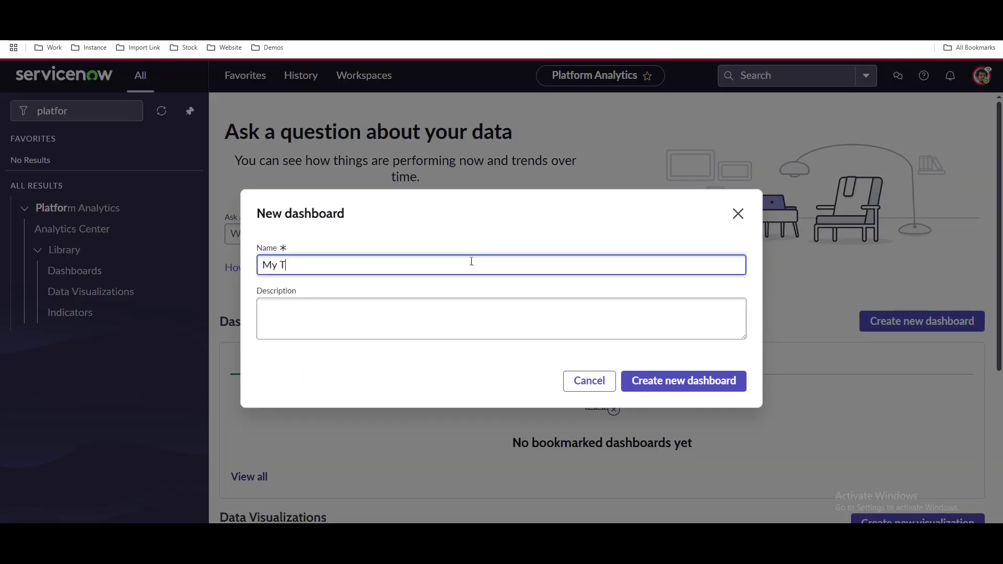
type("eam Dashboard")
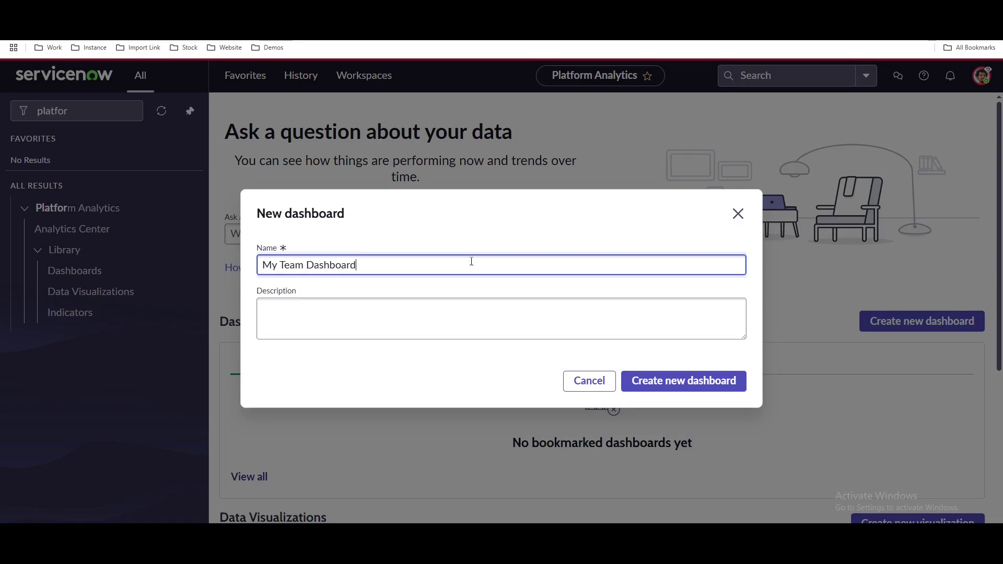
left_click(669, 381)
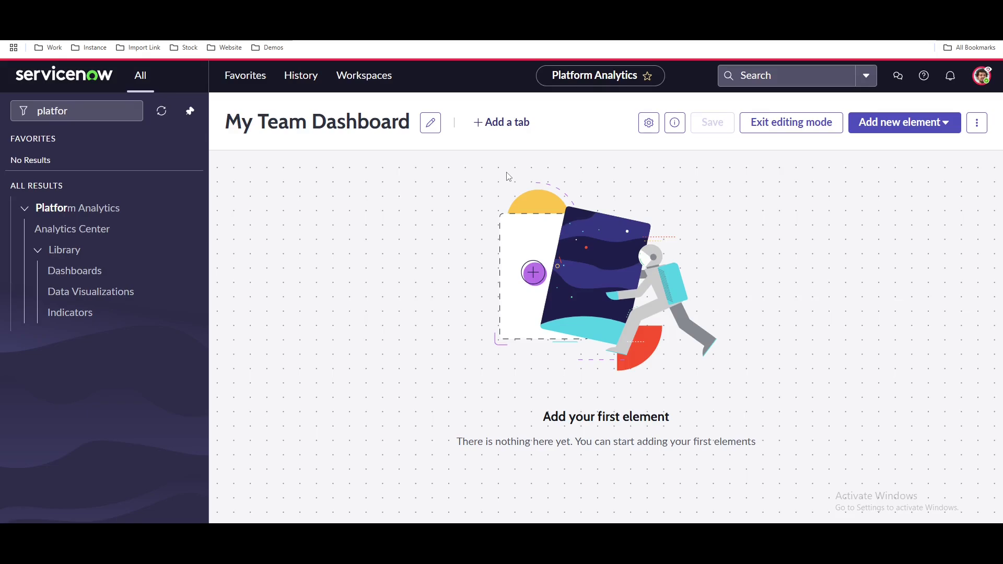
Add a Heading element to the empty My Team Dashboard.
left_click(901, 129)
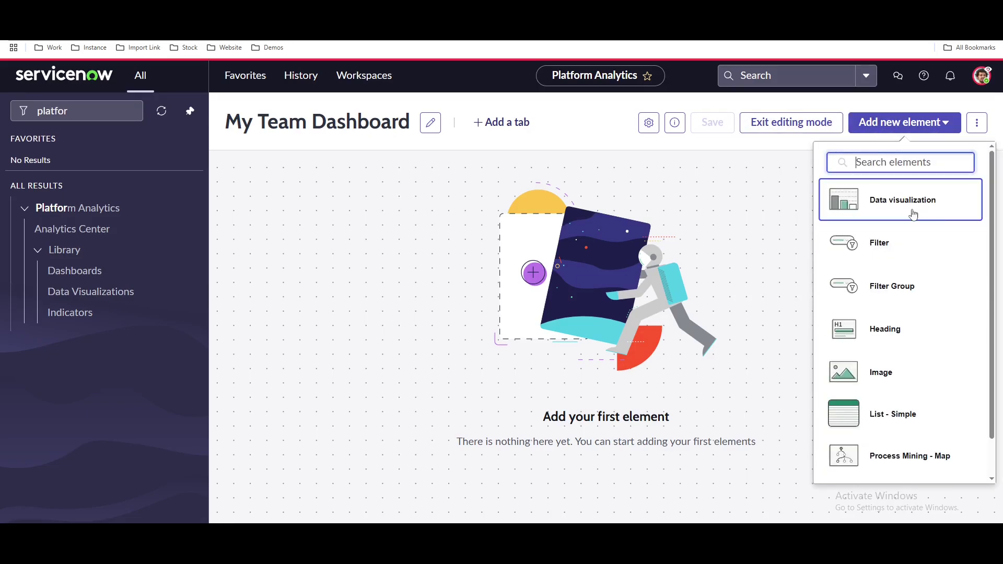
left_click(688, 217)
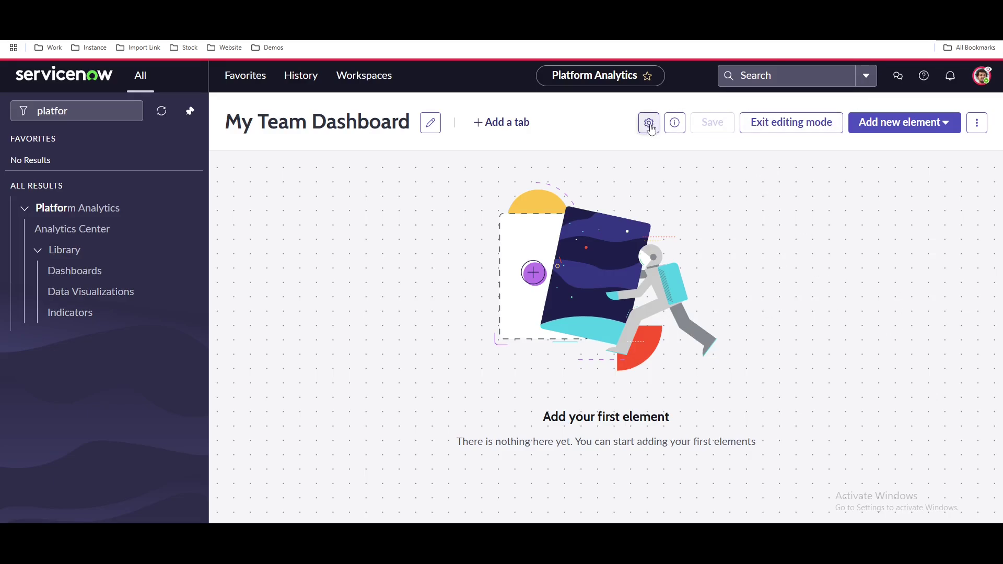
left_click(918, 124)
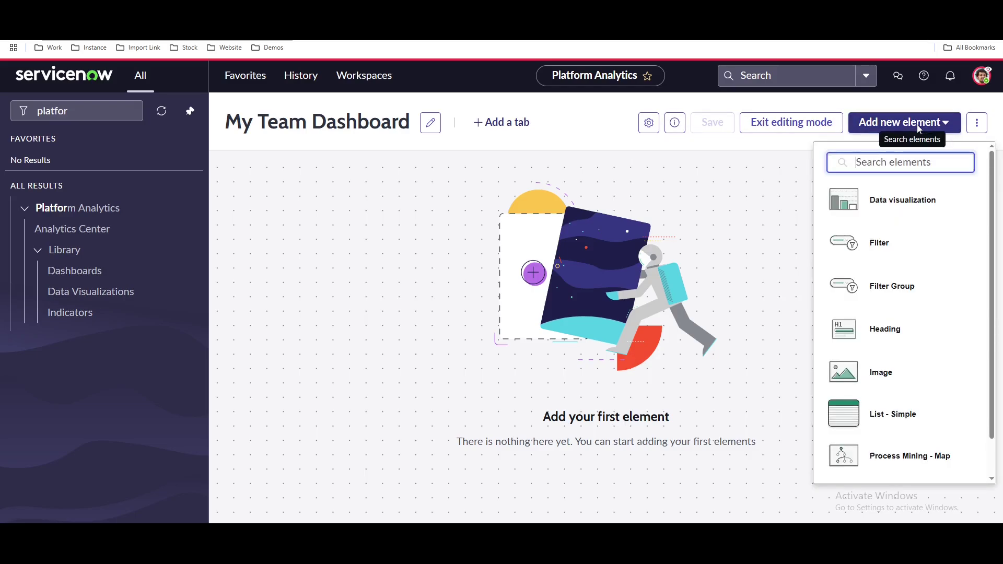
left_click(904, 328)
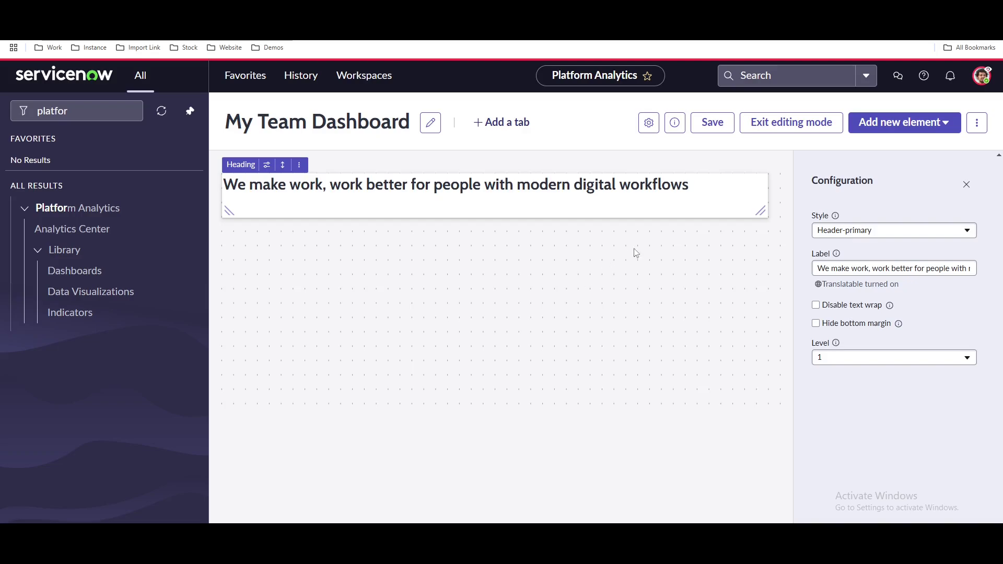
Try the Header-hero and Title-primary styles on the dashboard heading and set the style back to Header-primary.
left_click_drag(831, 269, 980, 273)
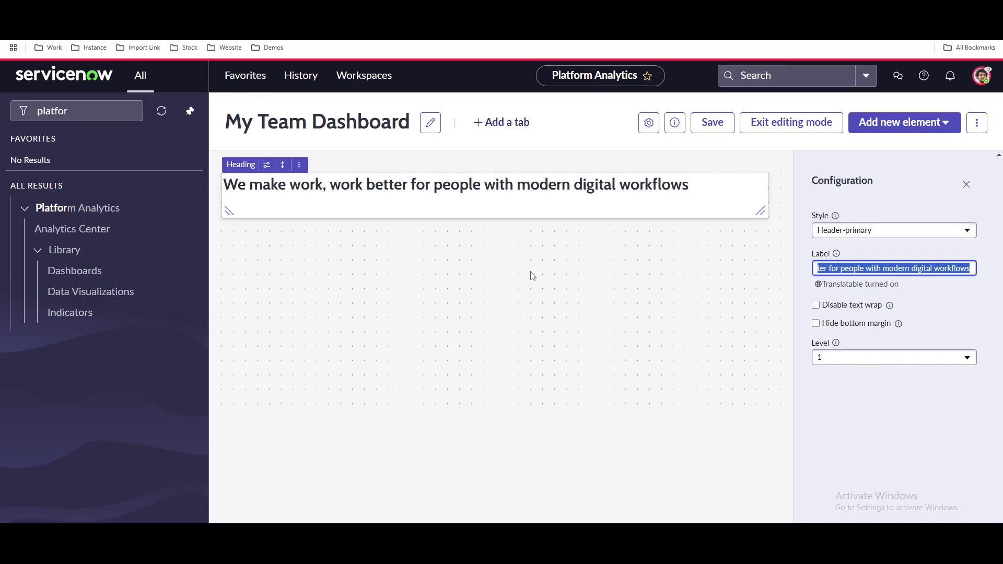
left_click(842, 232)
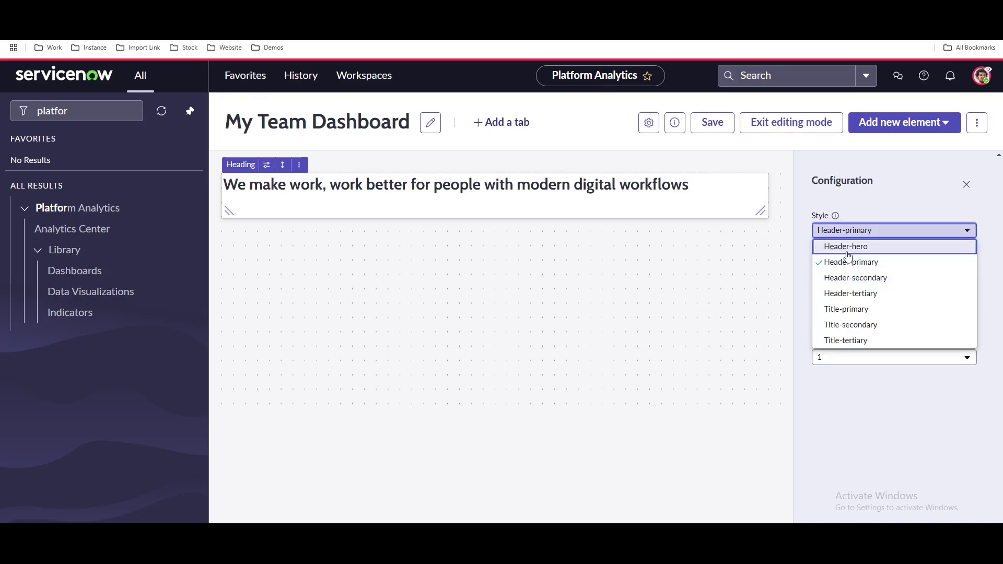
left_click(847, 247)
left_click(853, 232)
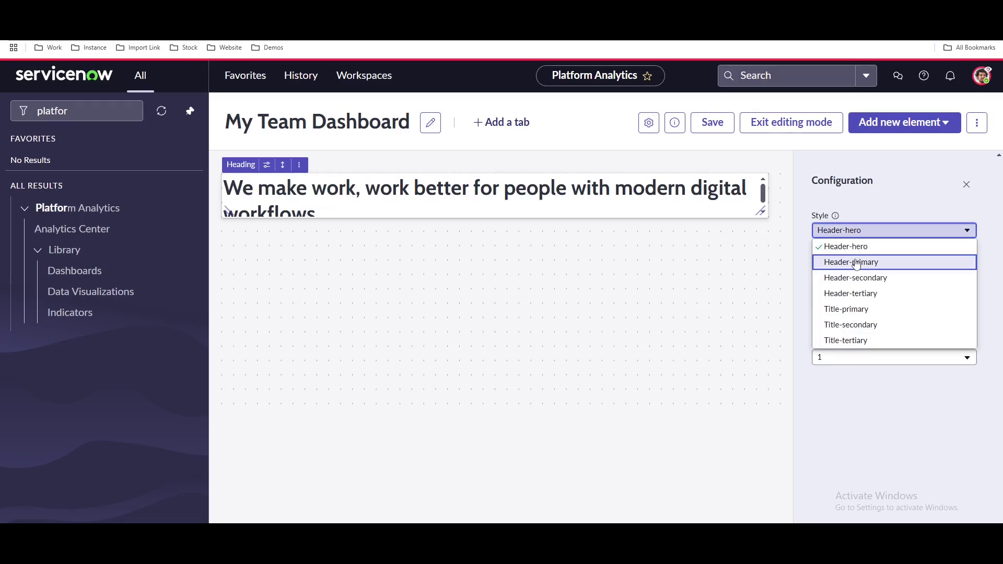
left_click(855, 261)
left_click(858, 235)
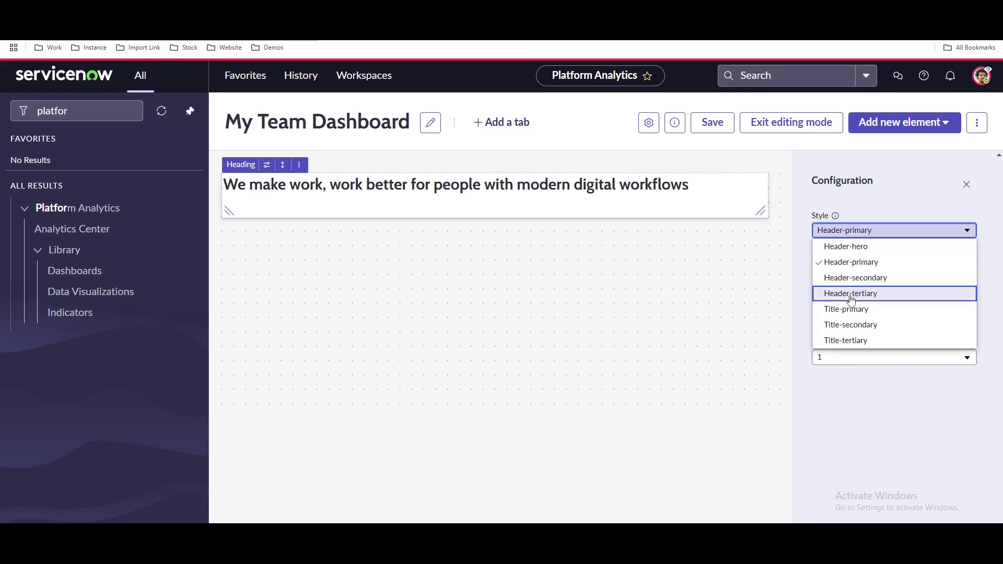
left_click(851, 310)
left_click(855, 235)
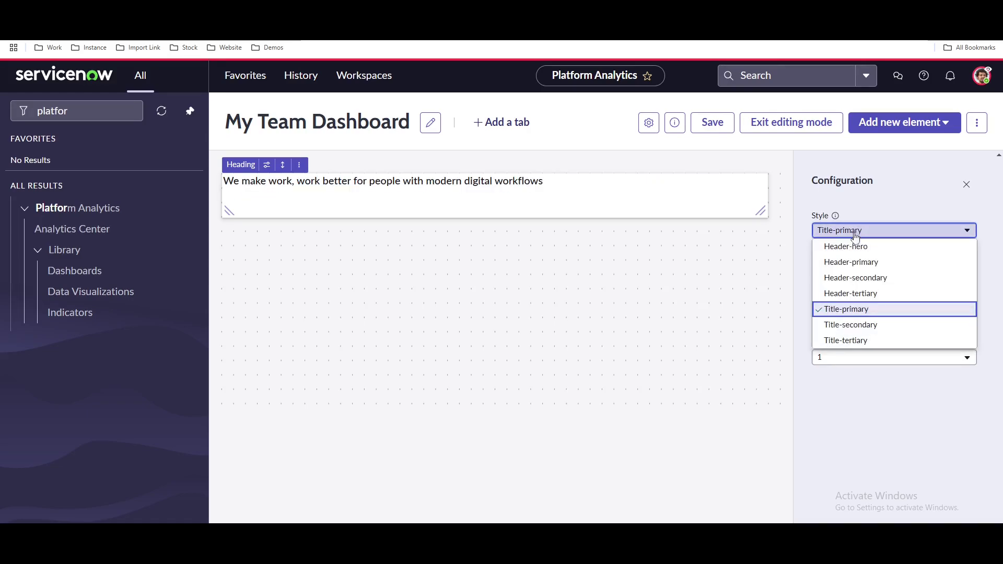
left_click(857, 264)
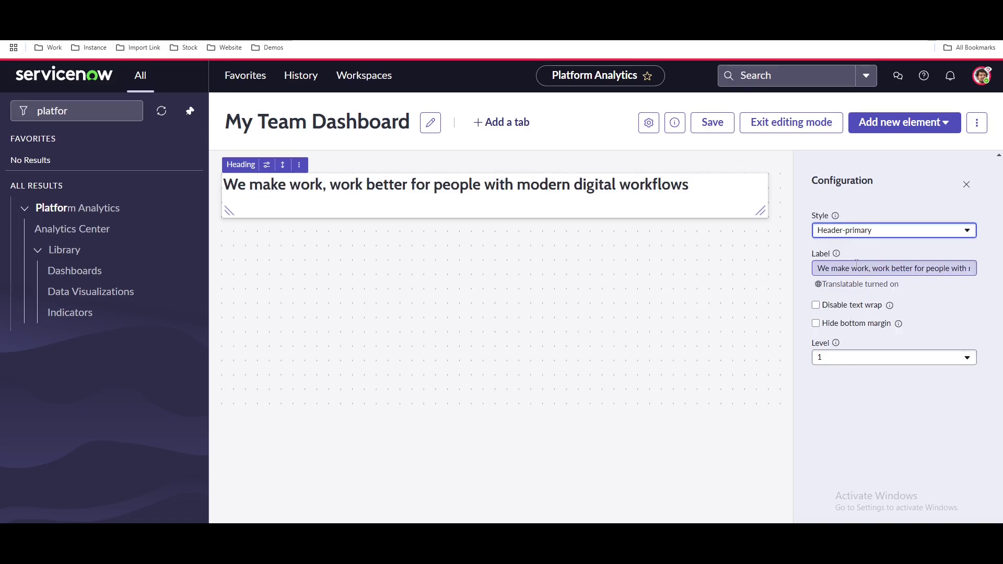
Open the incident table's list by entering incident.LIST in the navigator filter.
left_click(711, 286)
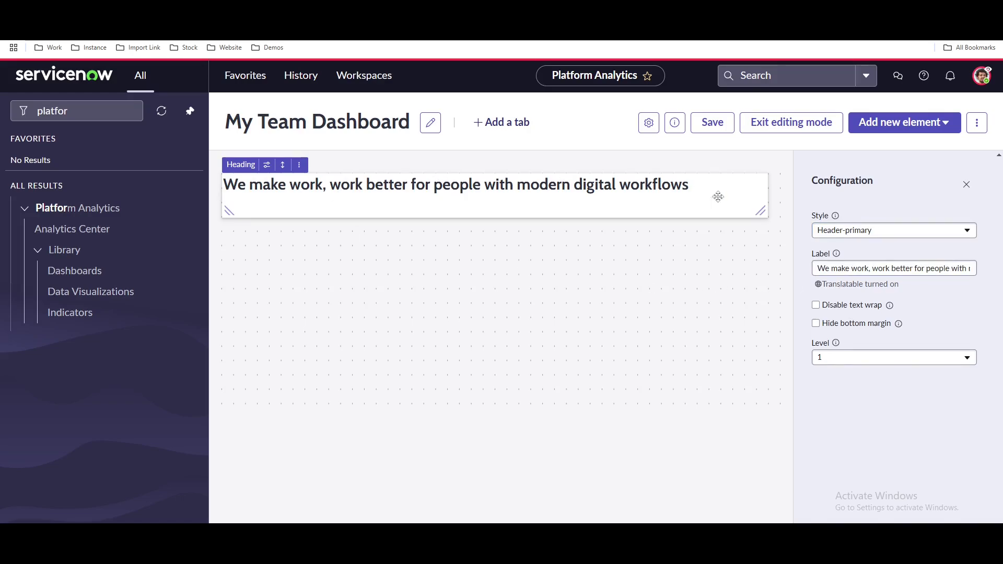
left_click(896, 128)
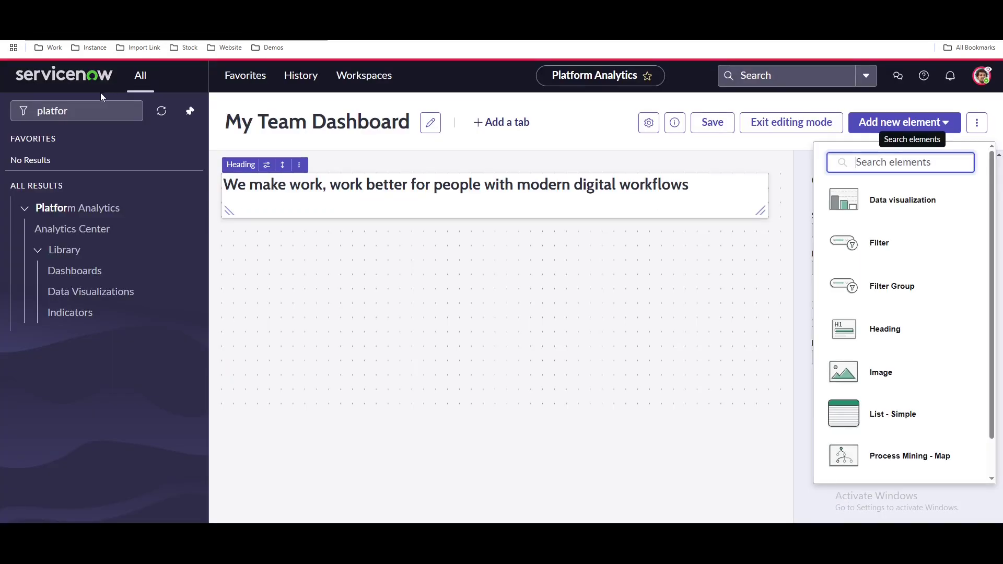
left_click_drag(100, 111, 2, 109)
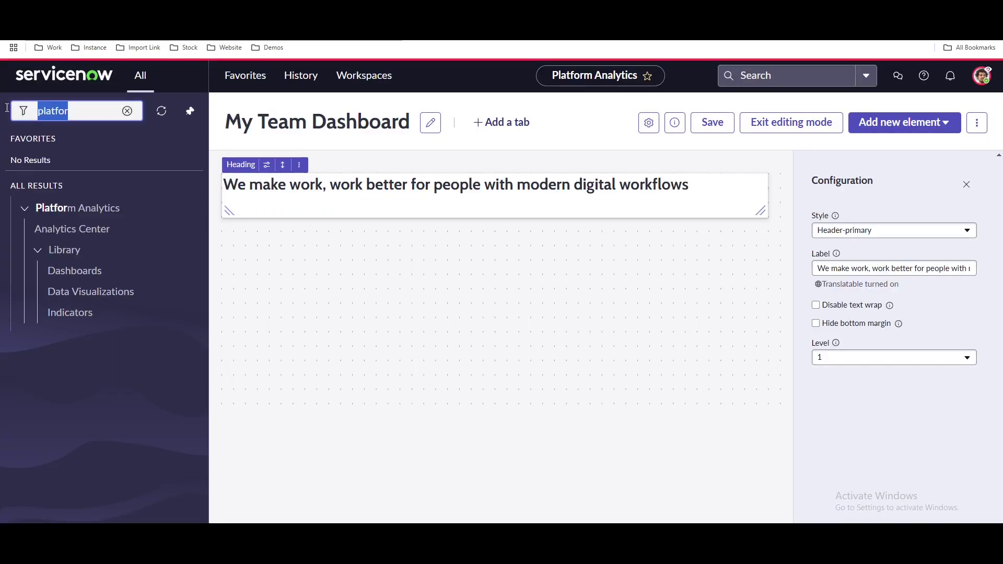
type("inciden")
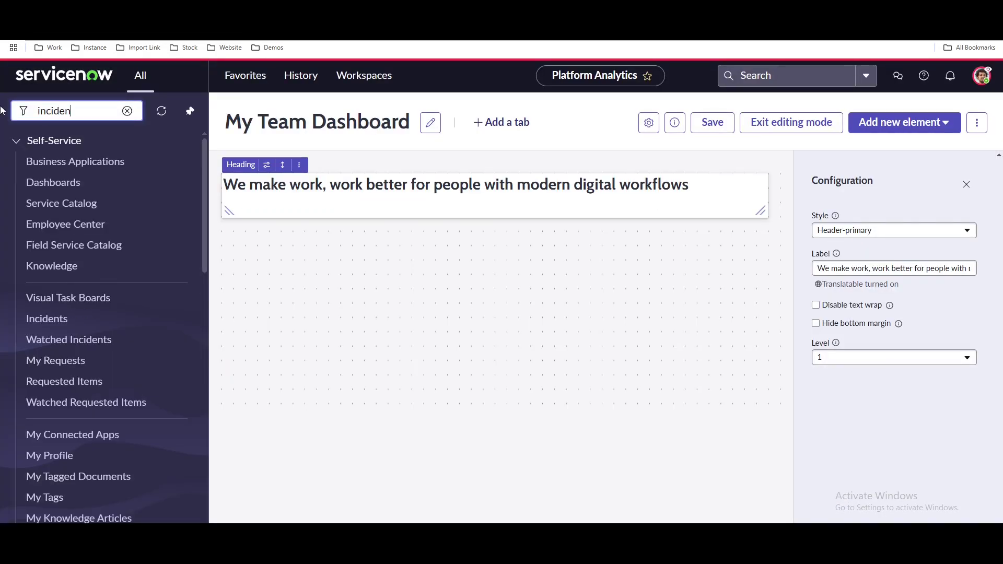
type("t.LIS")
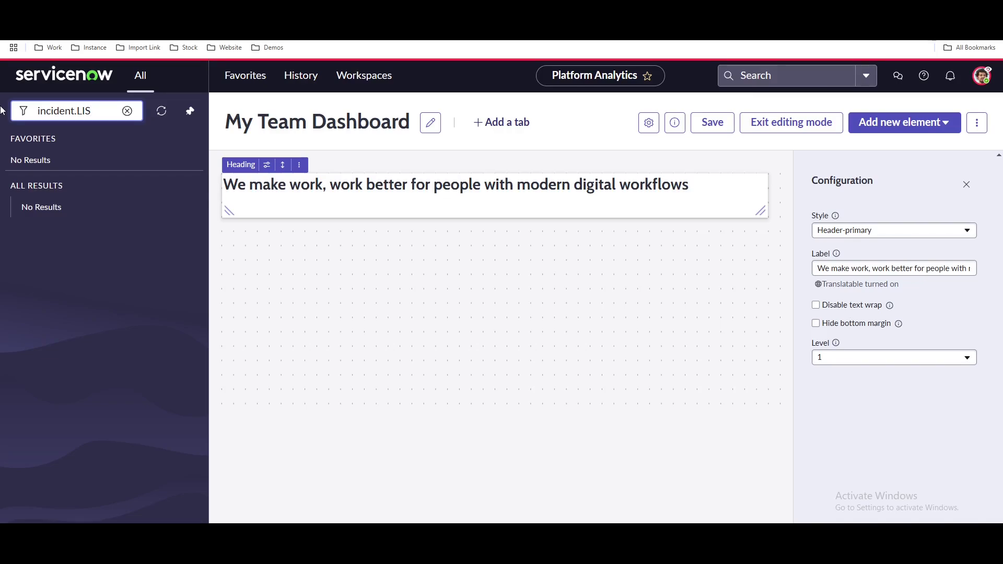
type("T")
key("Return")
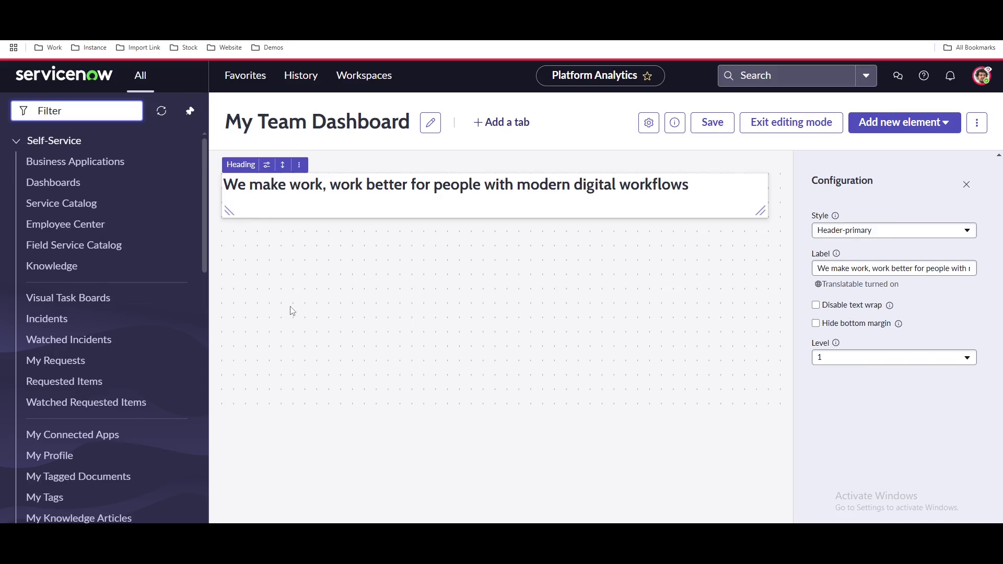
Add a new data visualization element, started from scratch, to My Team Dashboard.
left_click(911, 122)
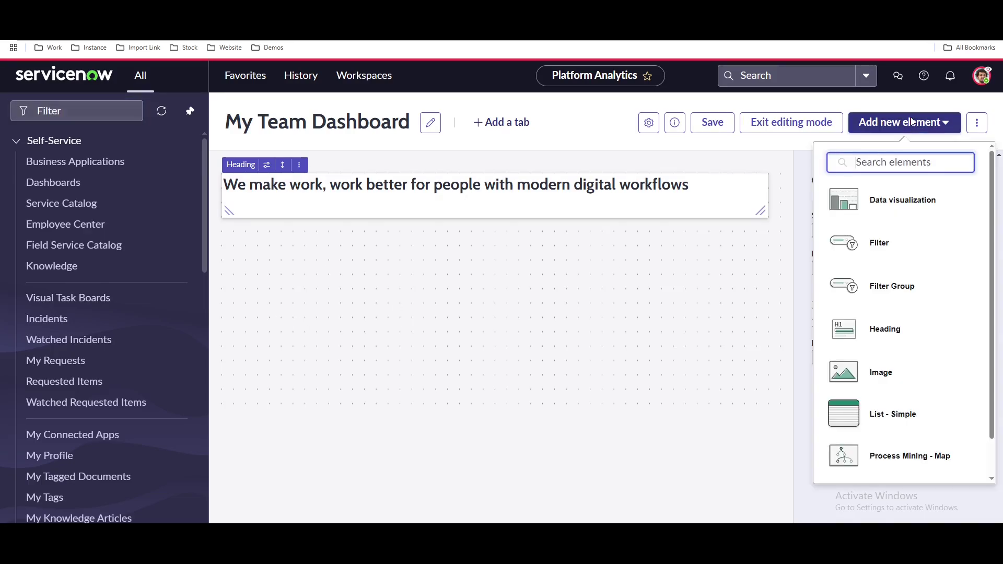
left_click(901, 199)
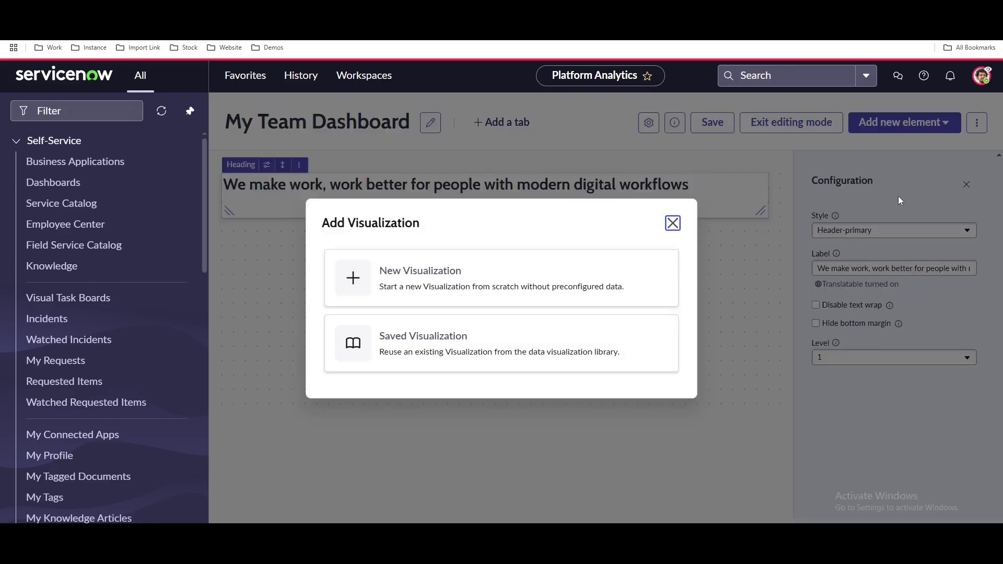
left_click(413, 278)
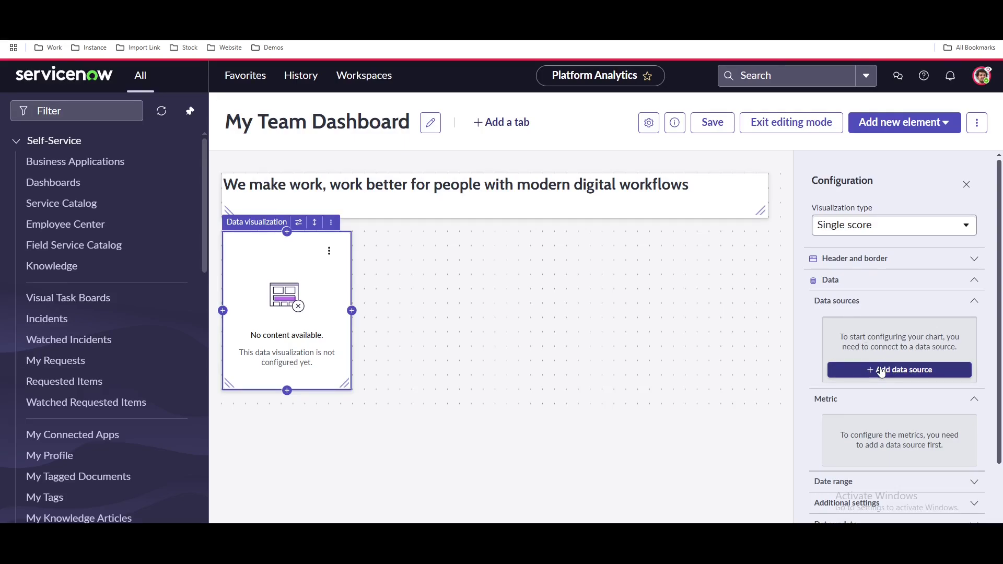
left_click(389, 50)
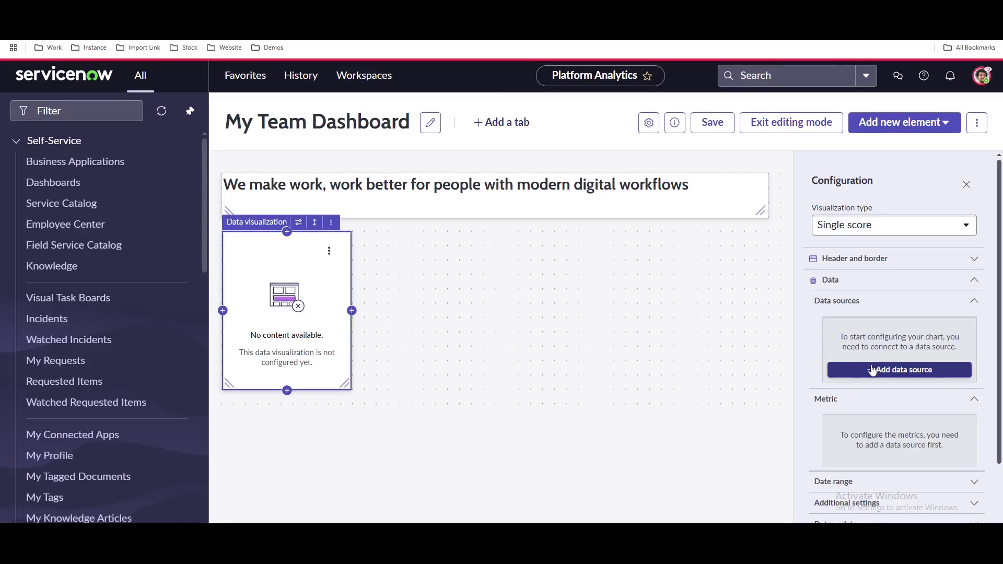
Start adding a data source, browse the indicators and tables, and select the Incident [incident] table by searching for "incid".
left_click(872, 370)
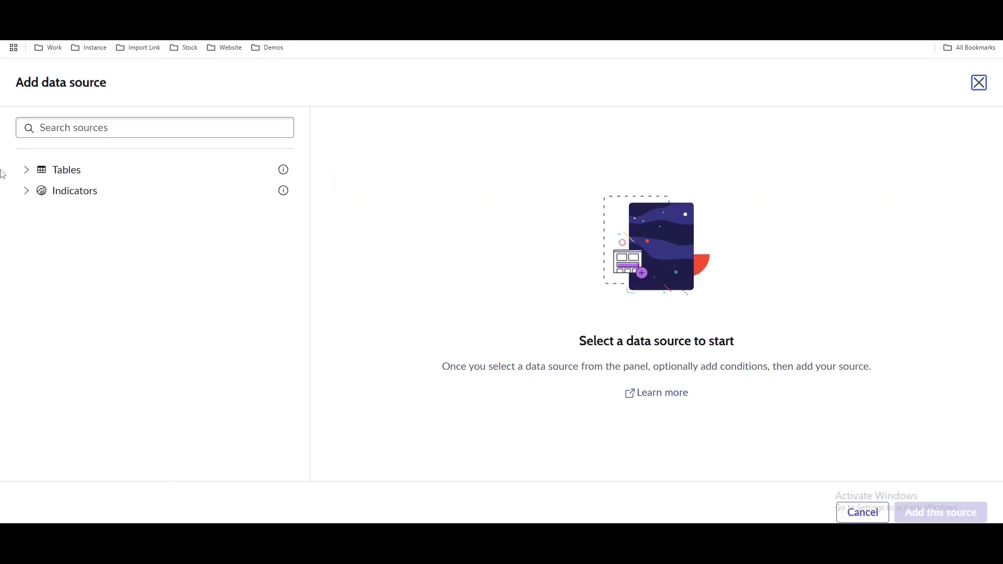
left_click(24, 193)
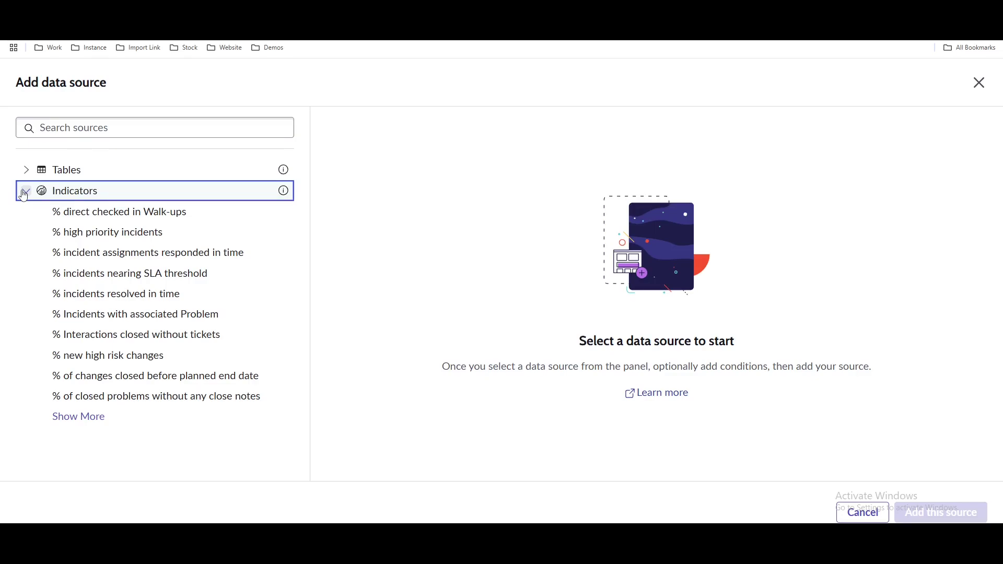
left_click(23, 194)
left_click(22, 173)
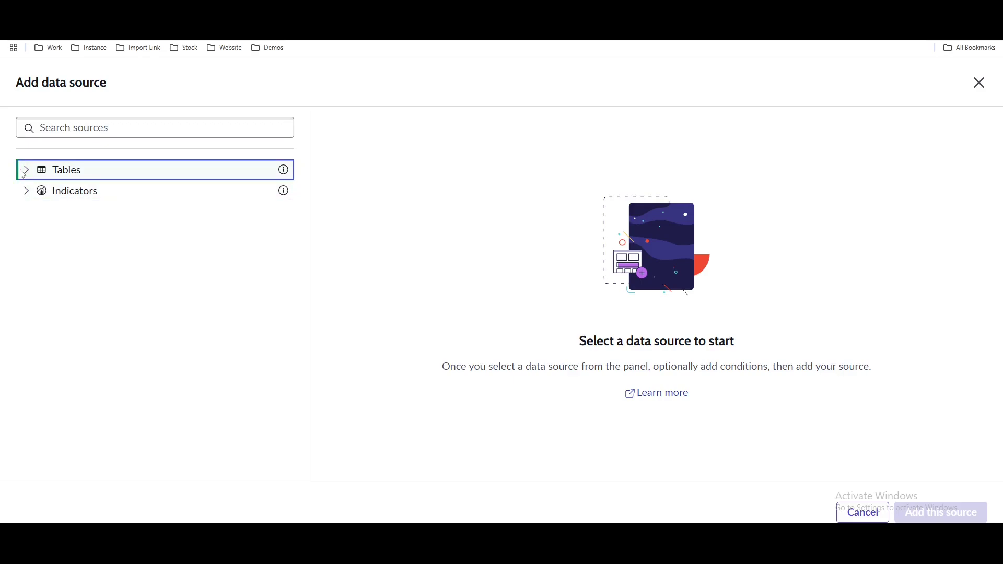
left_click(24, 172)
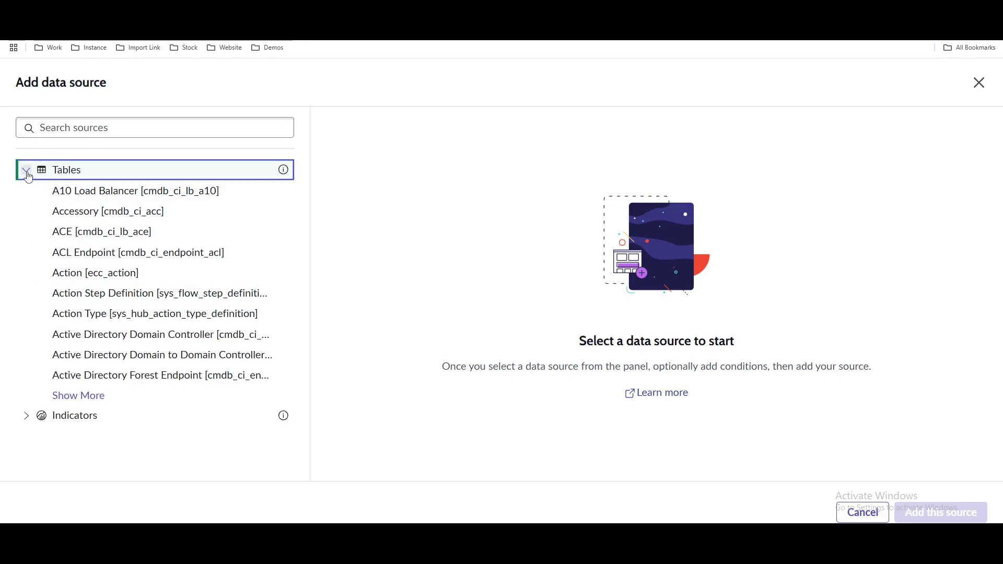
left_click(27, 173)
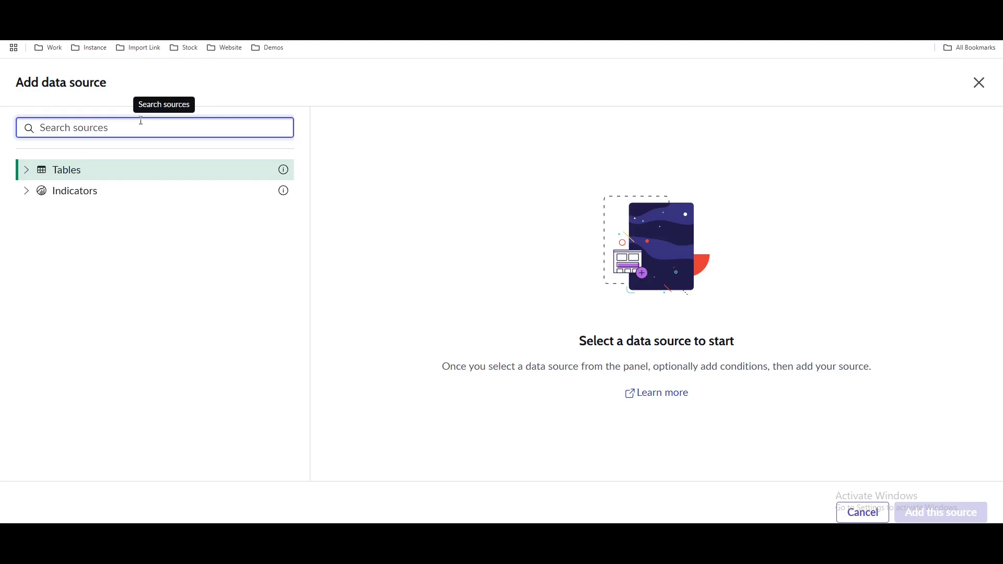
type("incid")
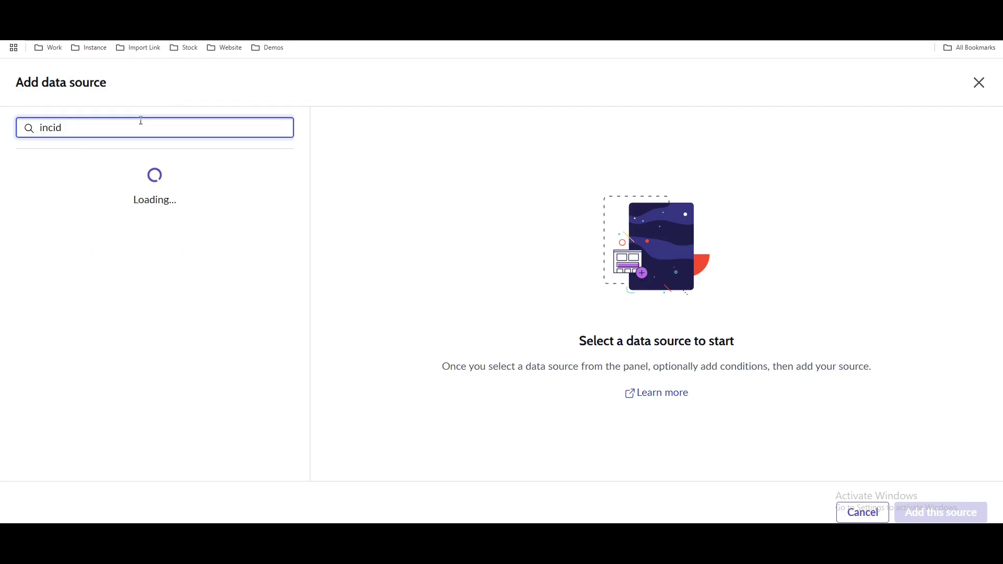
left_click(134, 196)
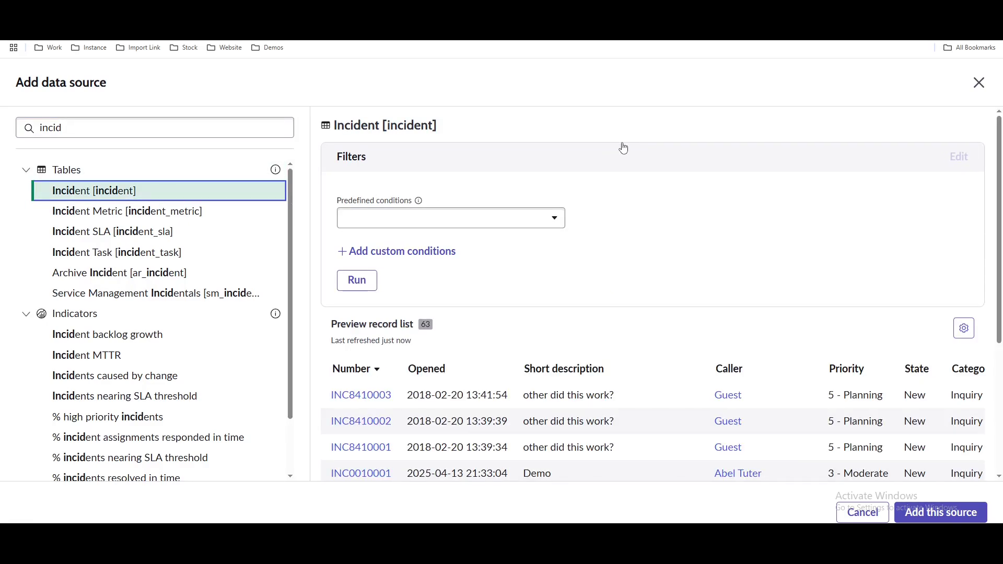
Look through the predefined conditions for the Incident source and examine the Network group's records in the grouped incident list.
left_click(452, 223)
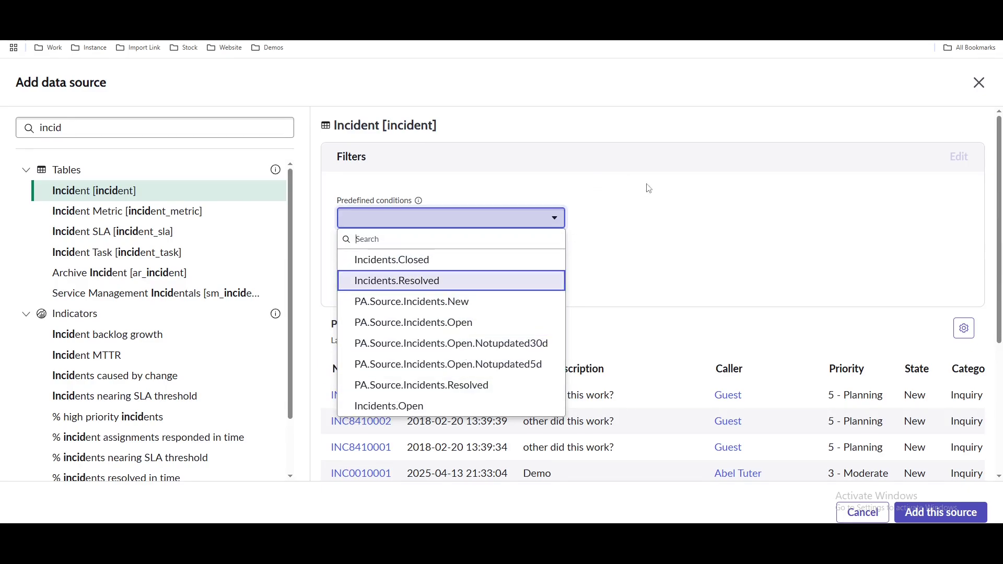
left_click(675, 194)
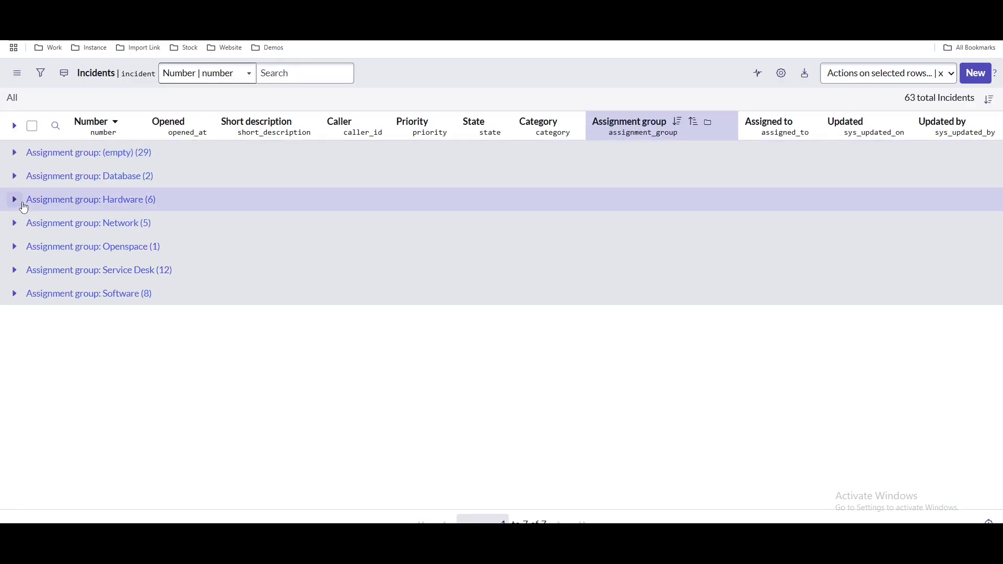
left_click(15, 225)
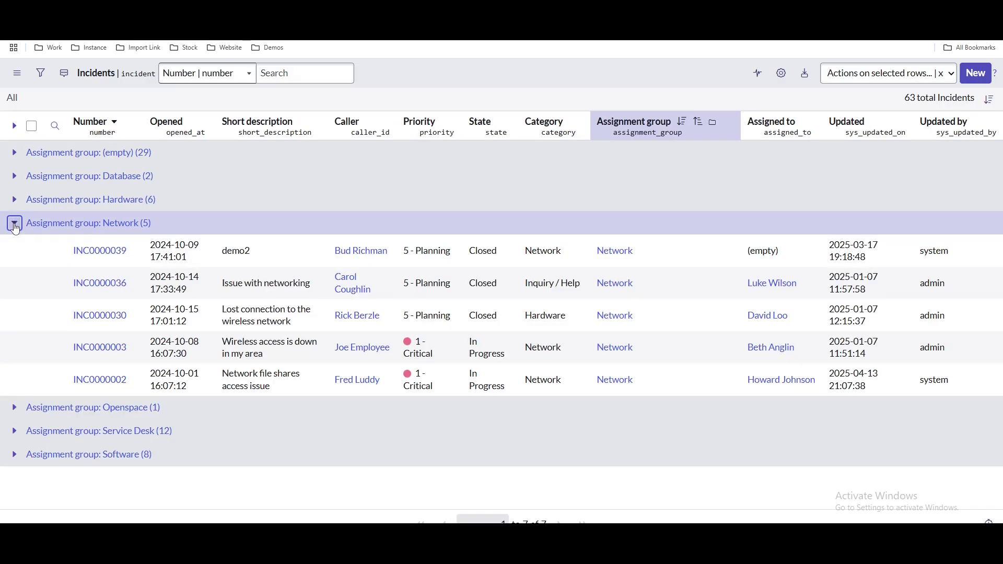
right_click(646, 265)
key("Escape")
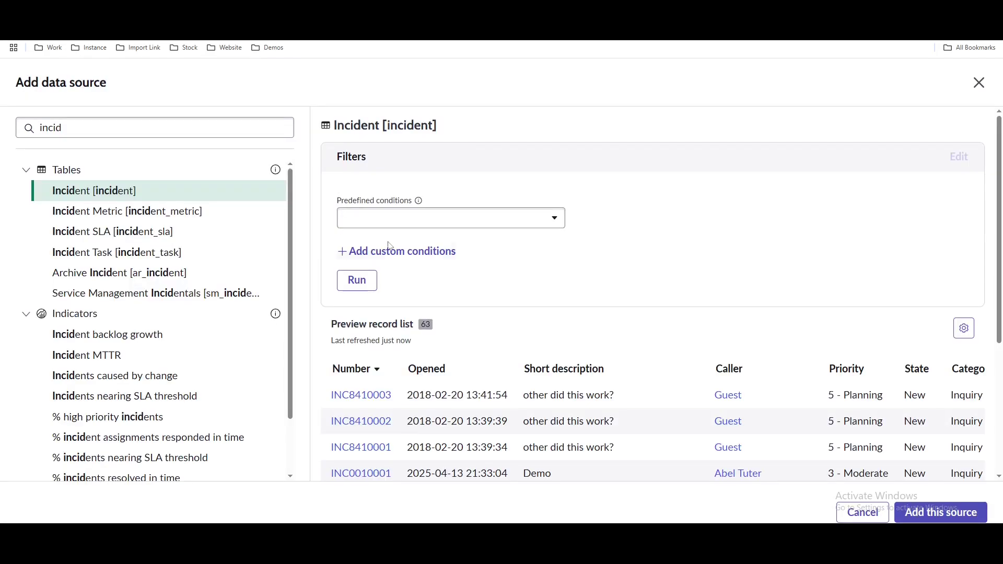
Add a custom condition to the Incident source: Assignment group is (dynamic) One of My Groups.
left_click(387, 255)
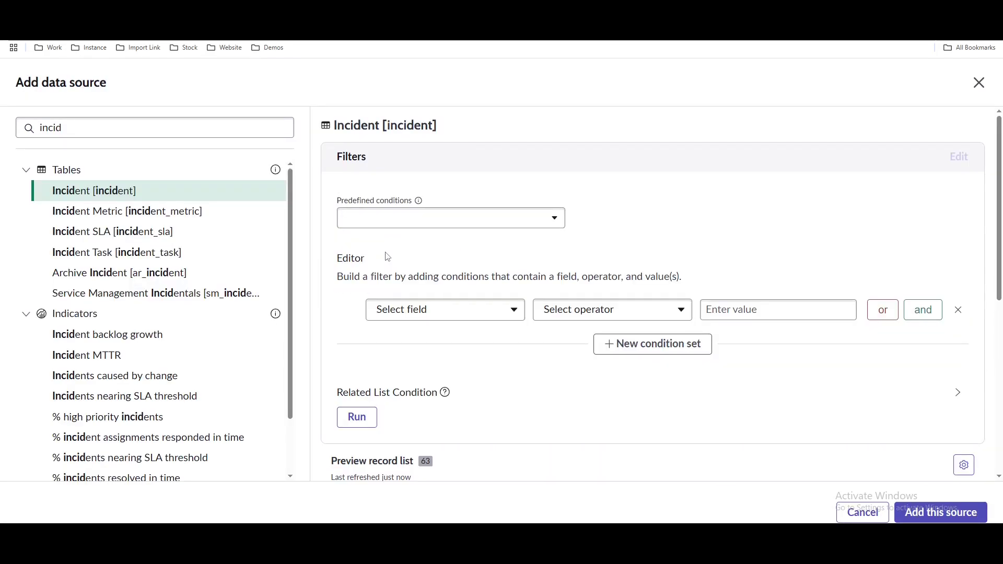
left_click(471, 315)
type("ass")
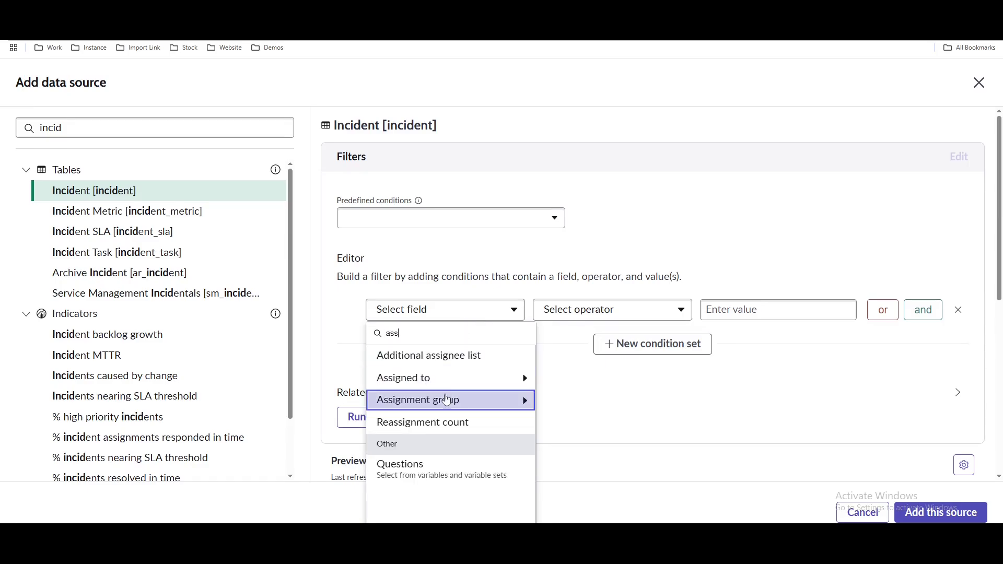
left_click(448, 398)
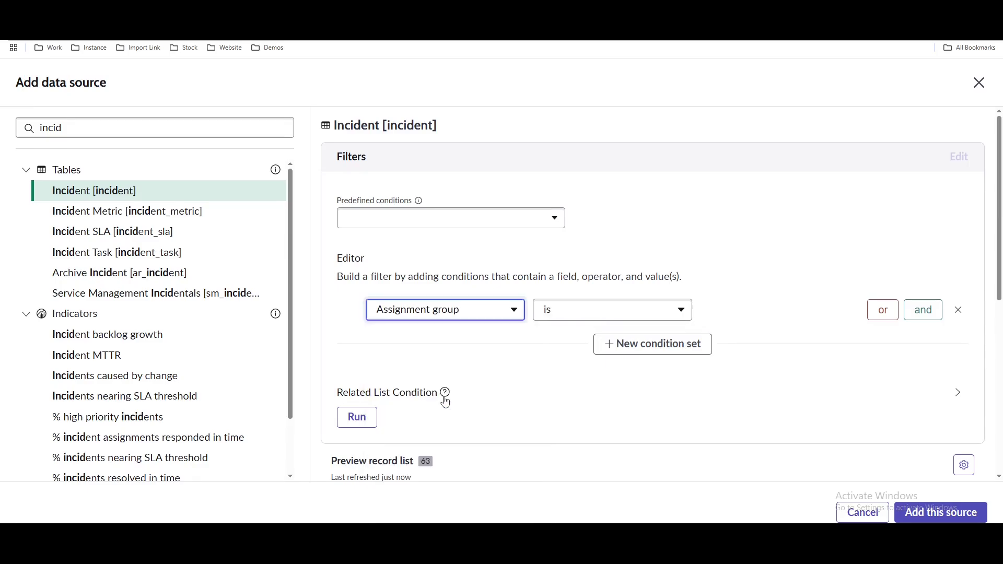
left_click(573, 320)
scroll(575, 429, "down", 3)
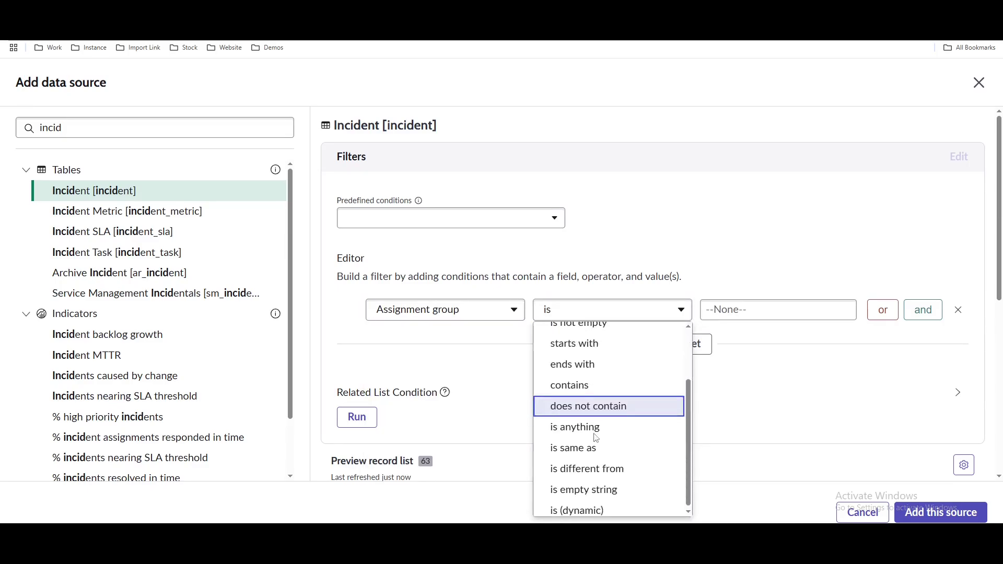
left_click(565, 505)
left_click(746, 312)
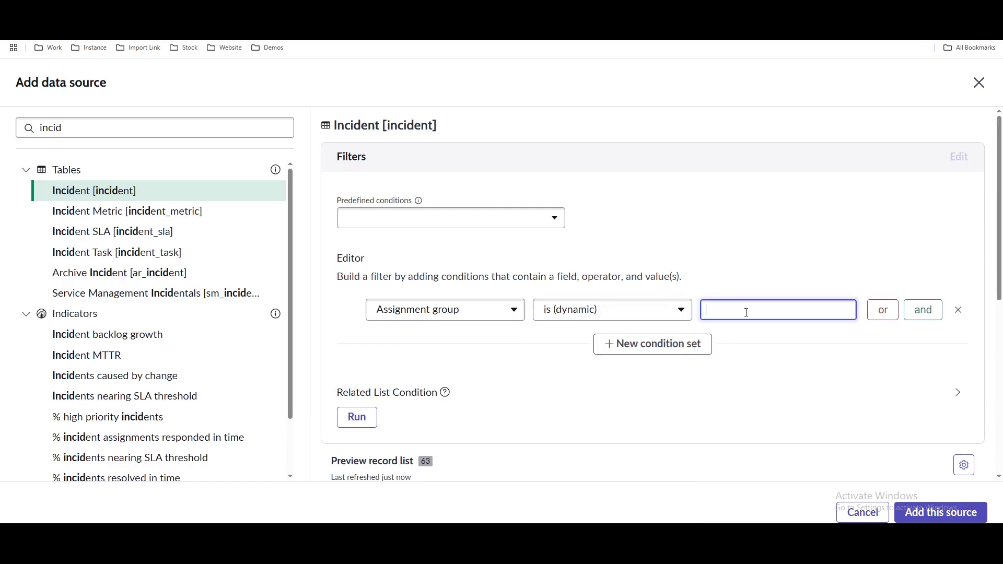
type("my")
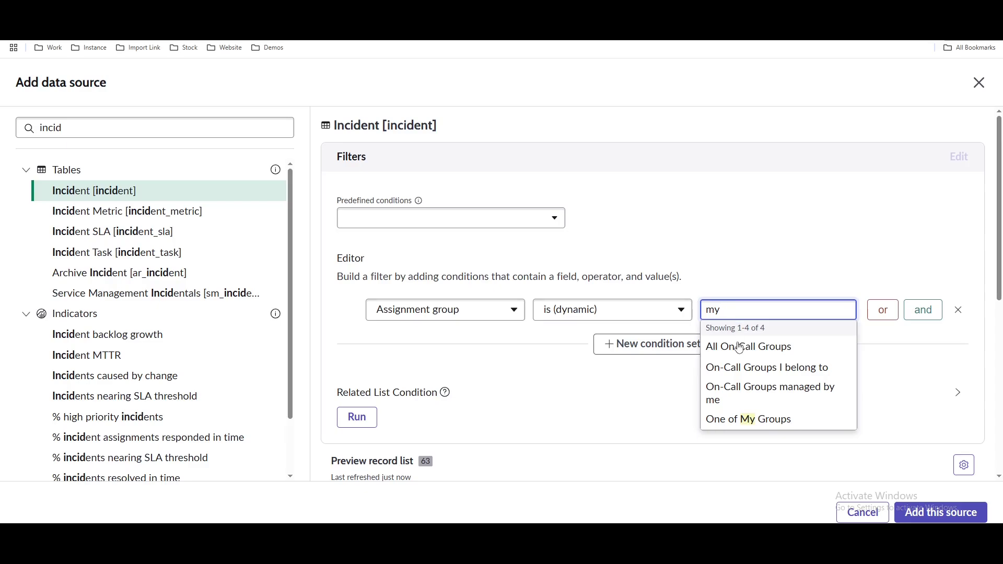
left_click(739, 417)
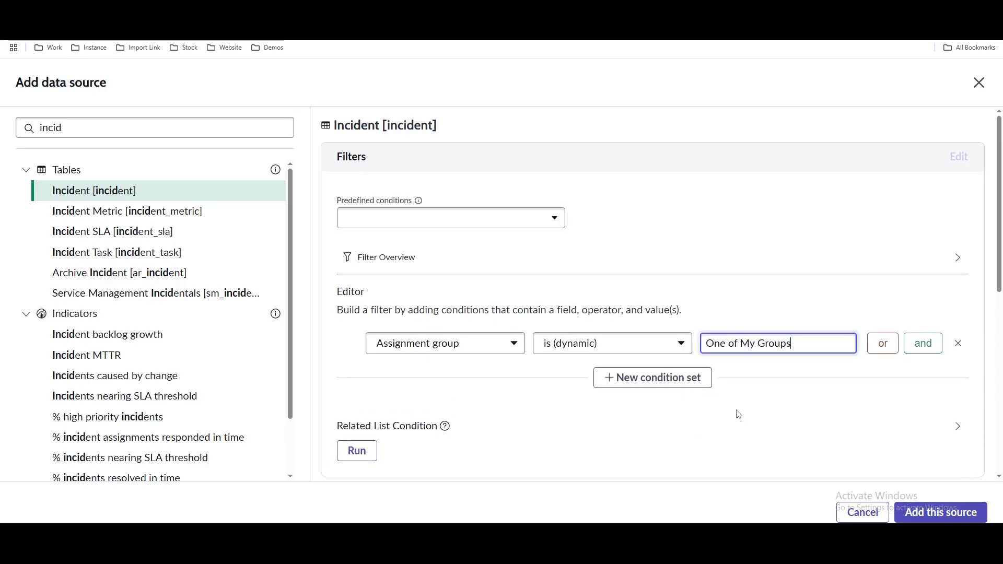
Run the assignment group condition against the preview record list.
scroll(760, 150, "down", 3)
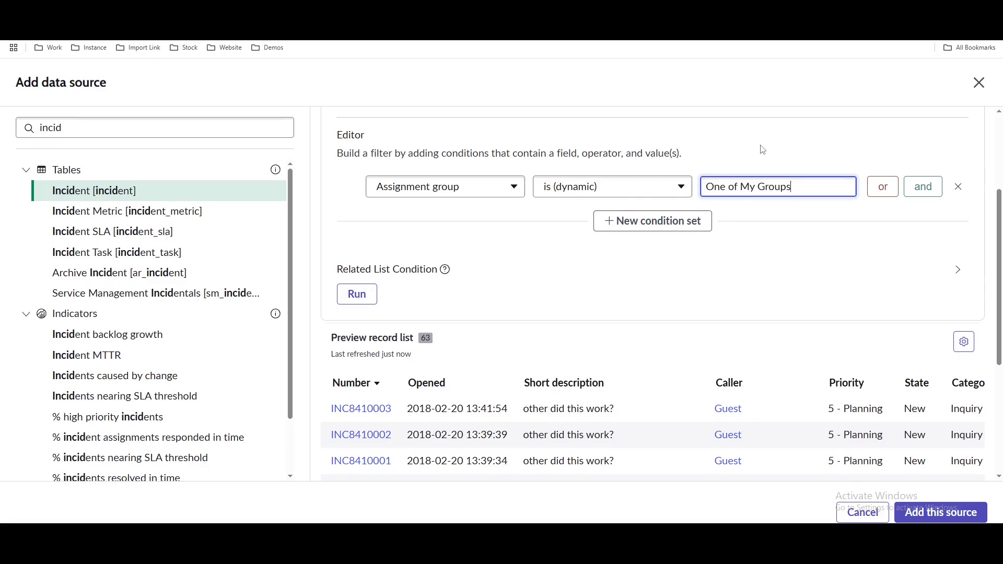
scroll(779, 298, "down", 5)
scroll(779, 298, "up", 5)
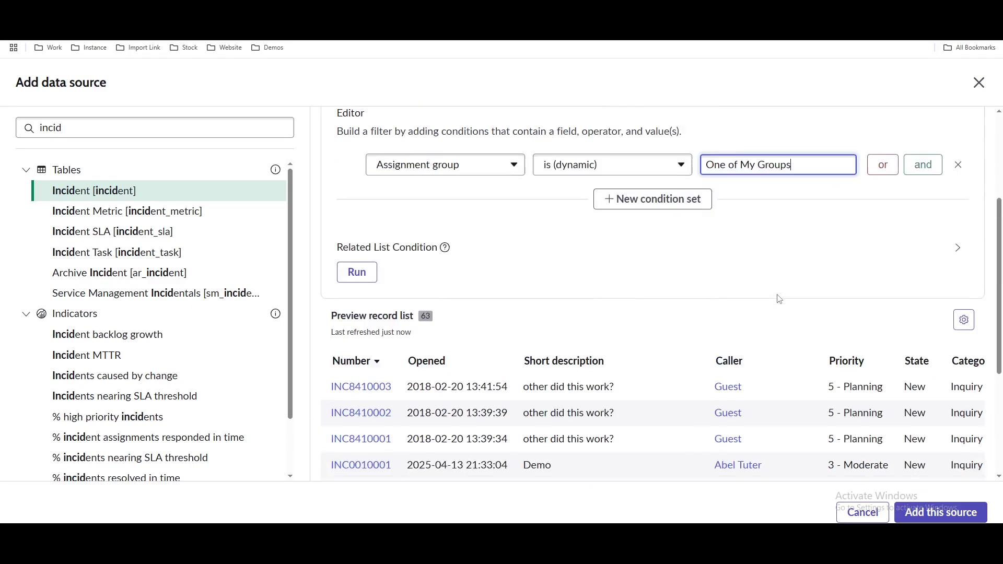
scroll(698, 279, "up", 3)
left_click(359, 432)
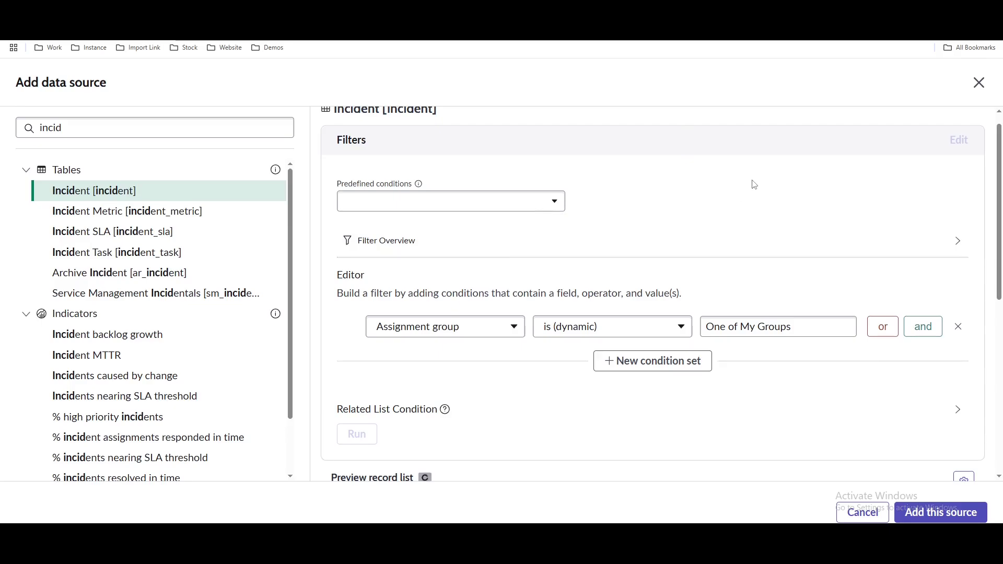
Review the filtered incident preview and add the Incident table as the visualization's data source.
scroll(750, 191, "down", 6)
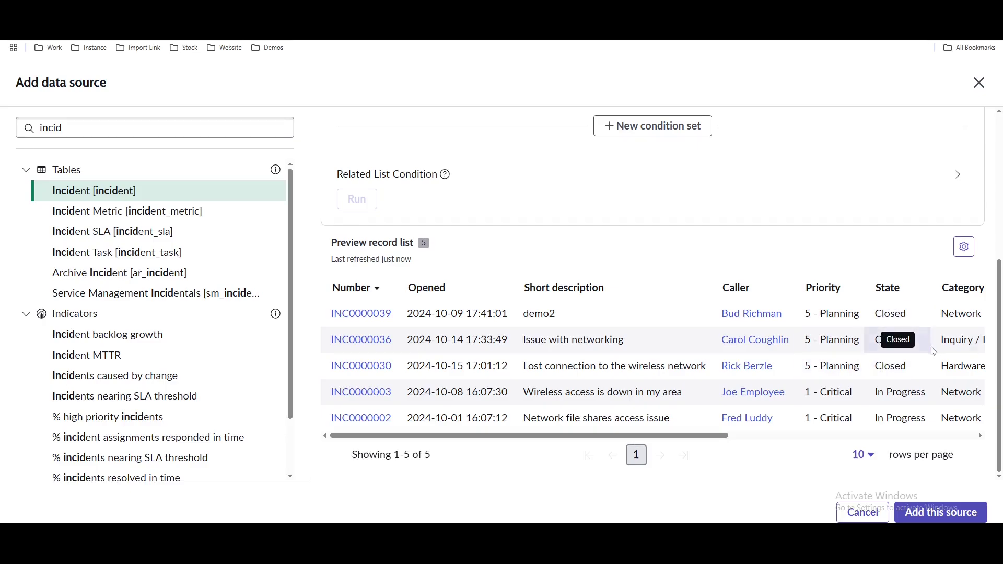
scroll(703, 295, "up", 2)
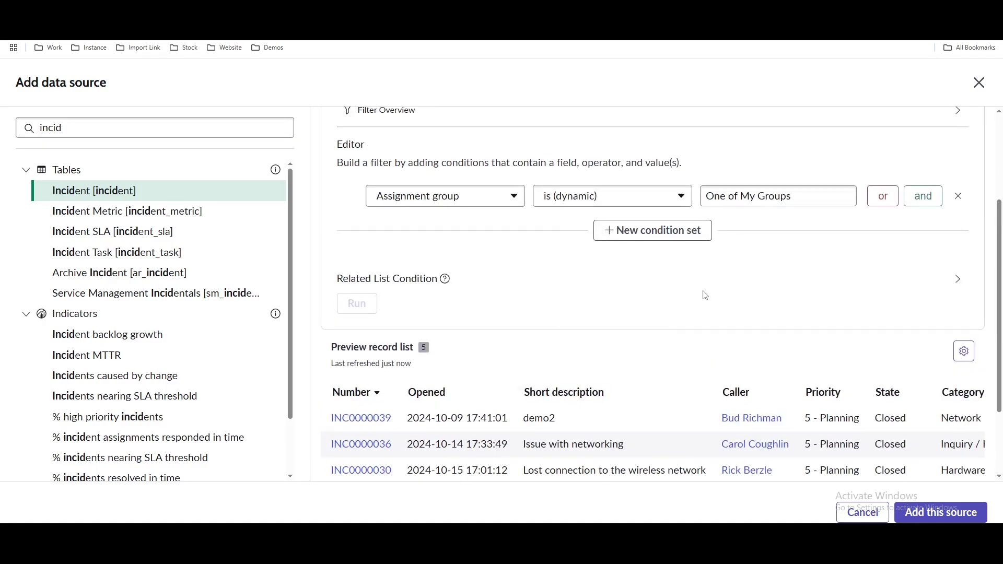
scroll(705, 296, "down", 2)
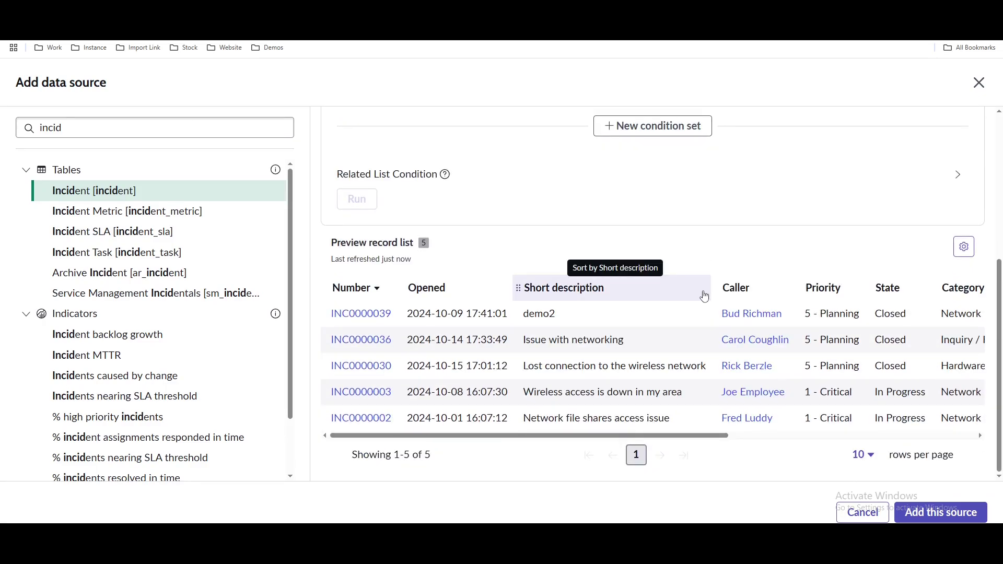
left_click(949, 521)
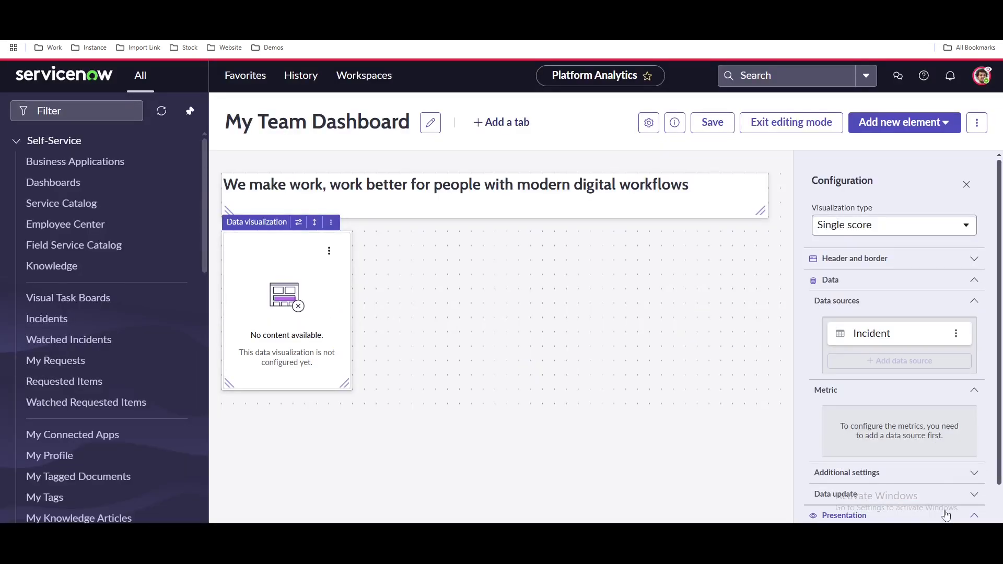
Reopen the score's Incident data source, review its assignment group filter and preview records, and apply it.
left_click(957, 333)
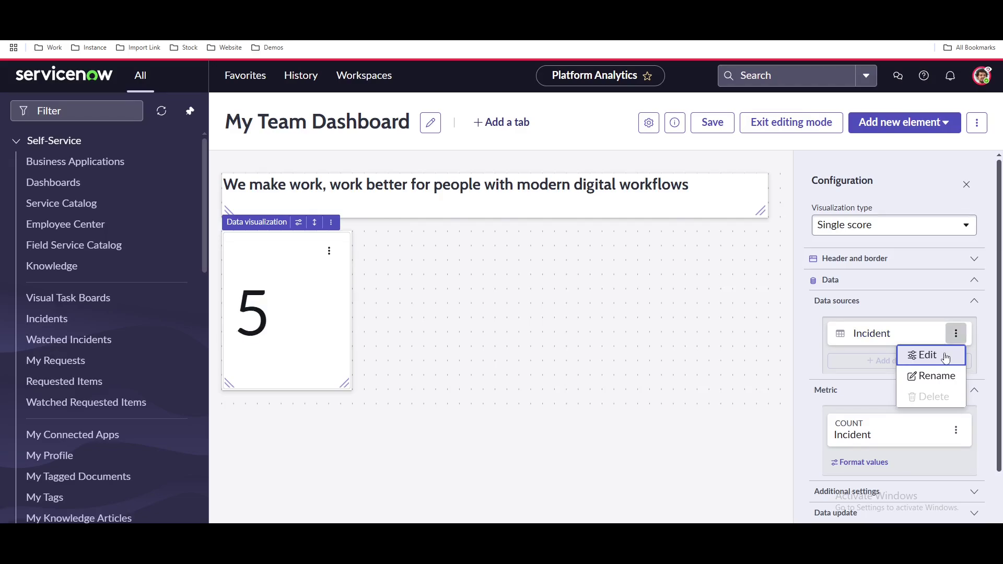
left_click(946, 358)
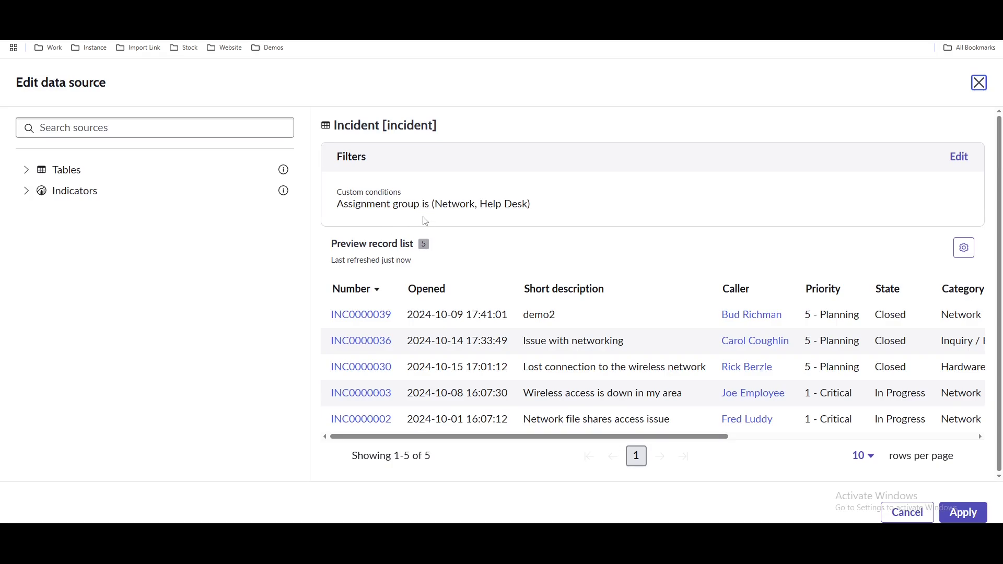
left_click(423, 247)
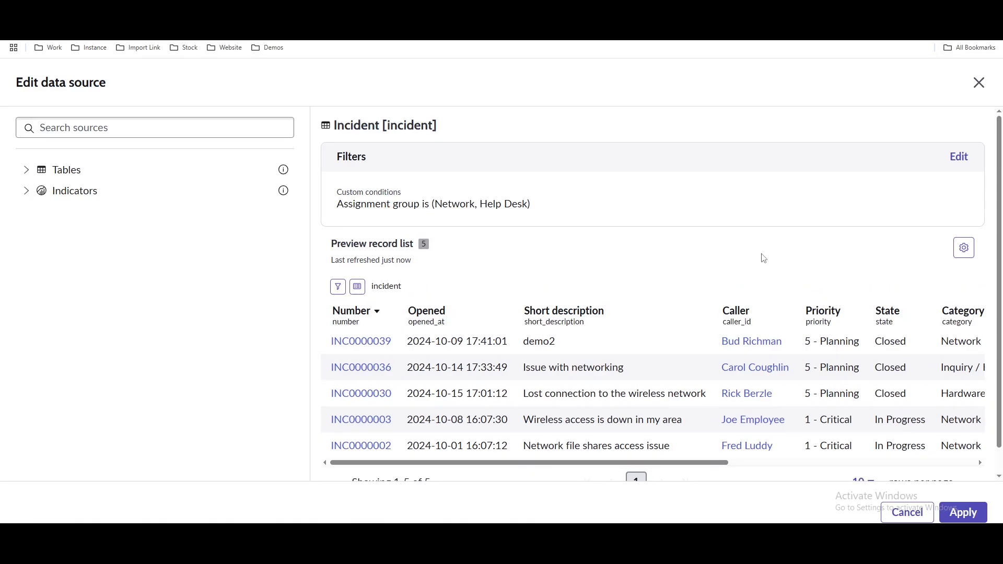
left_click(958, 254)
left_click(810, 252)
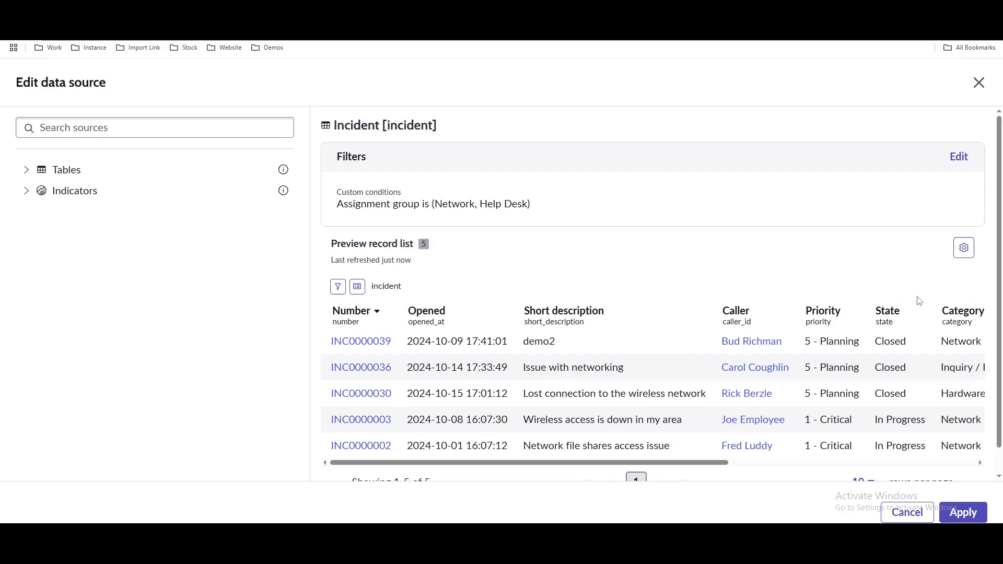
left_click(963, 512)
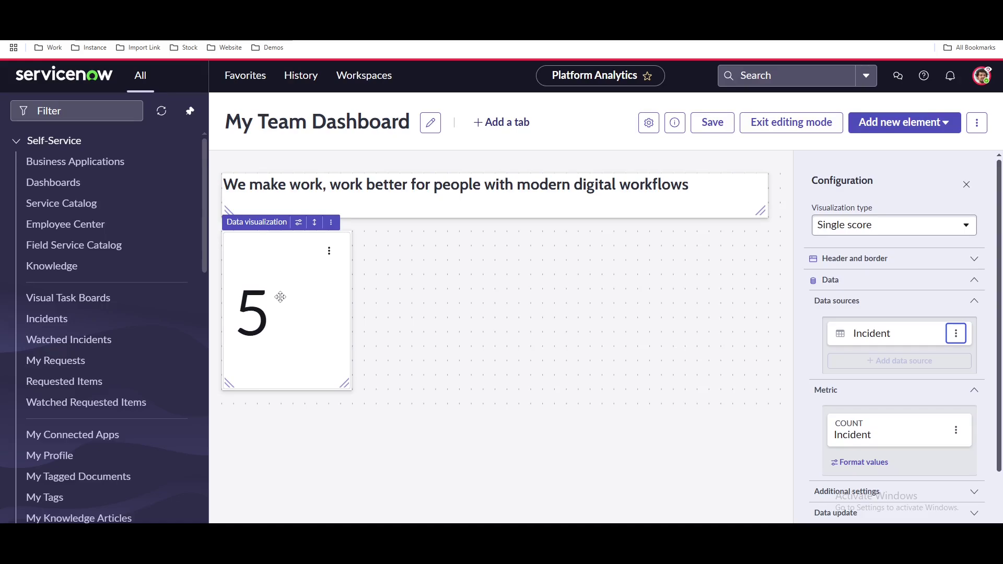
Set the single score's chart title to "My Group Incident" and reduce the tile's height.
left_click(905, 262)
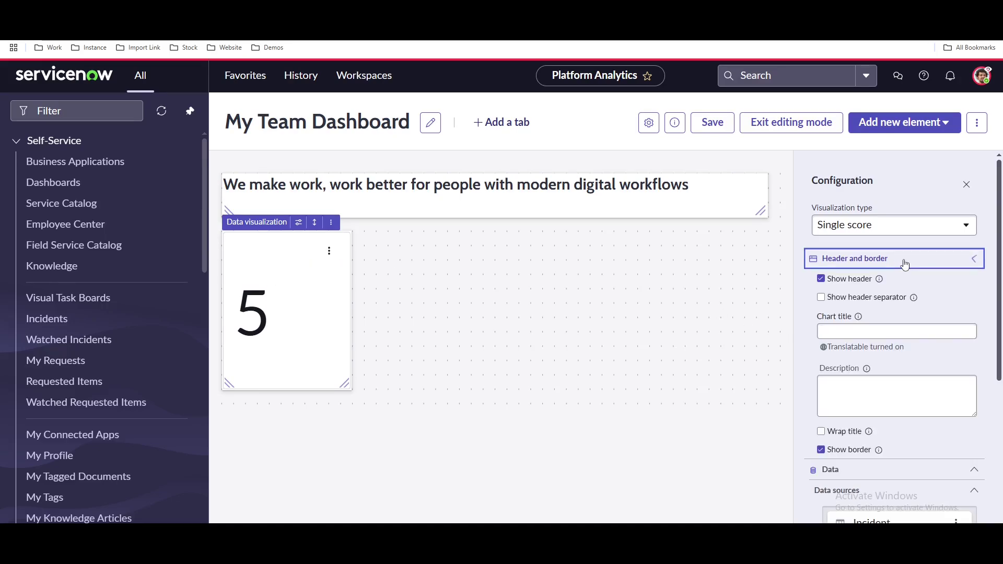
left_click(854, 328)
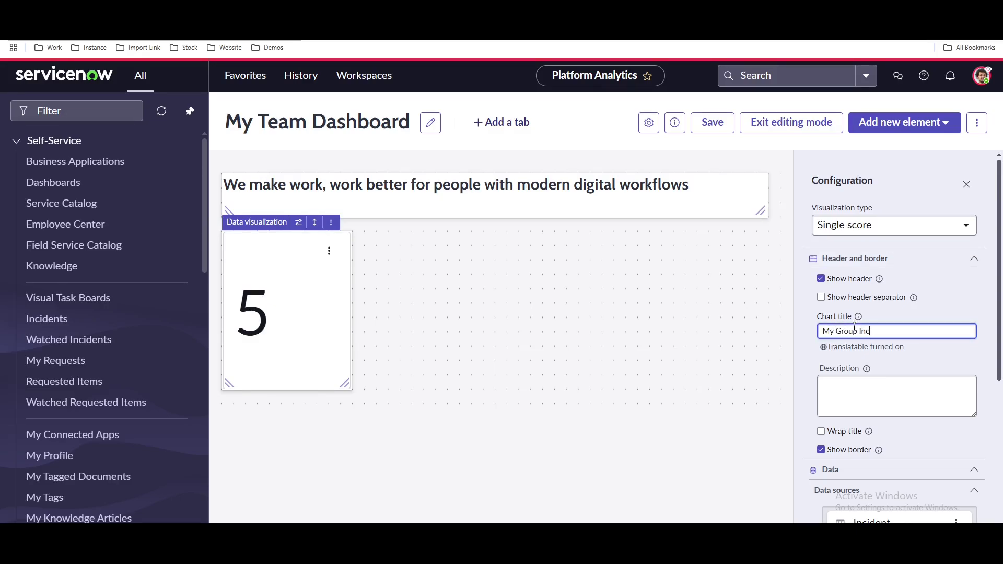
left_click(943, 351)
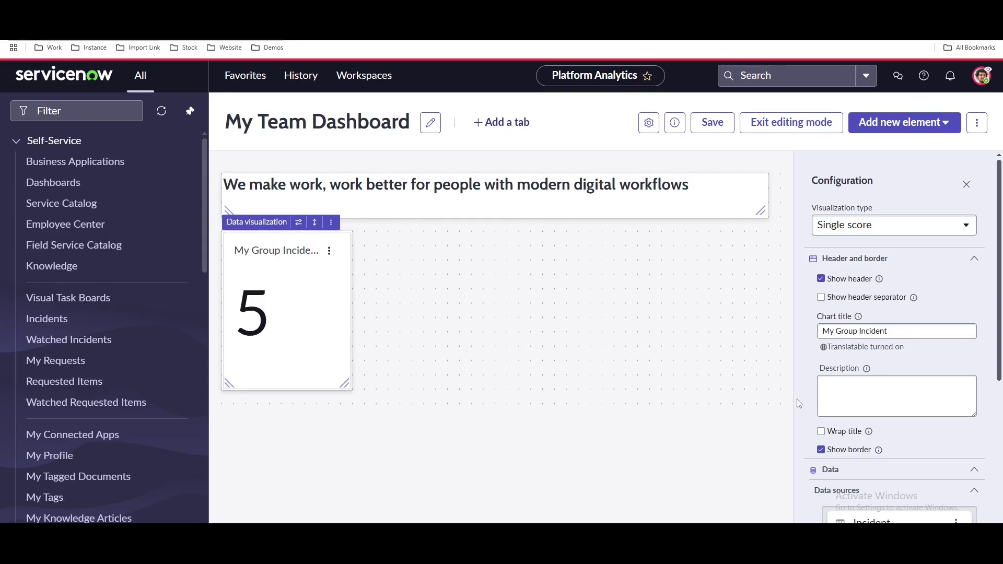
scroll(831, 367, "down", 4)
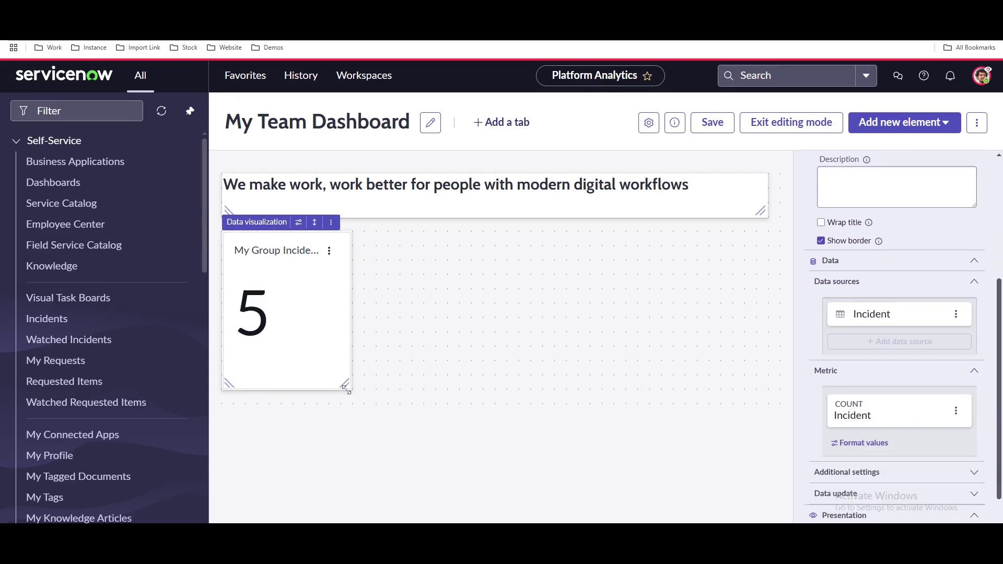
left_click_drag(344, 388, 344, 353)
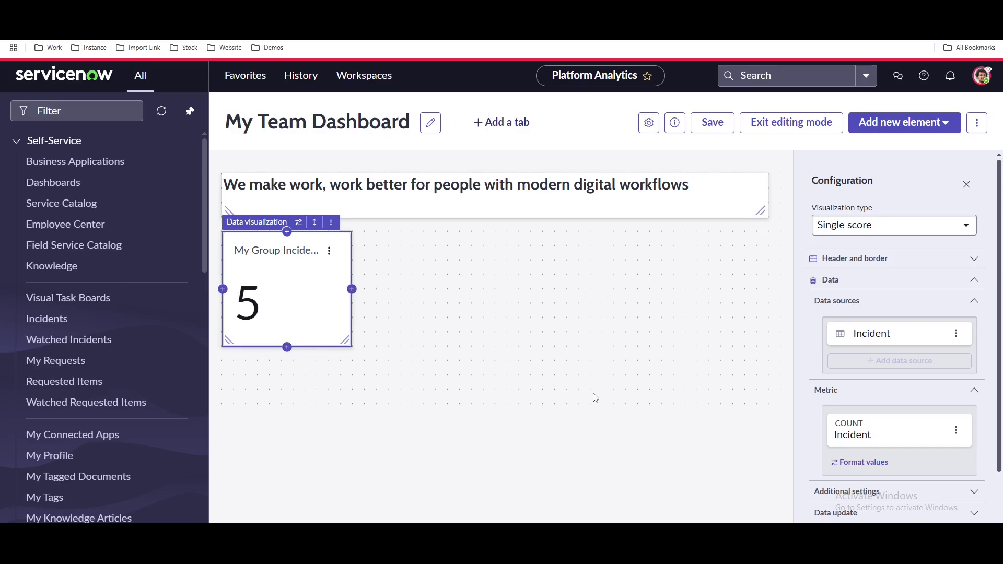
Add a new data visualization from scratch to the dashboard and set its visualization type to Vertical bar.
left_click(921, 123)
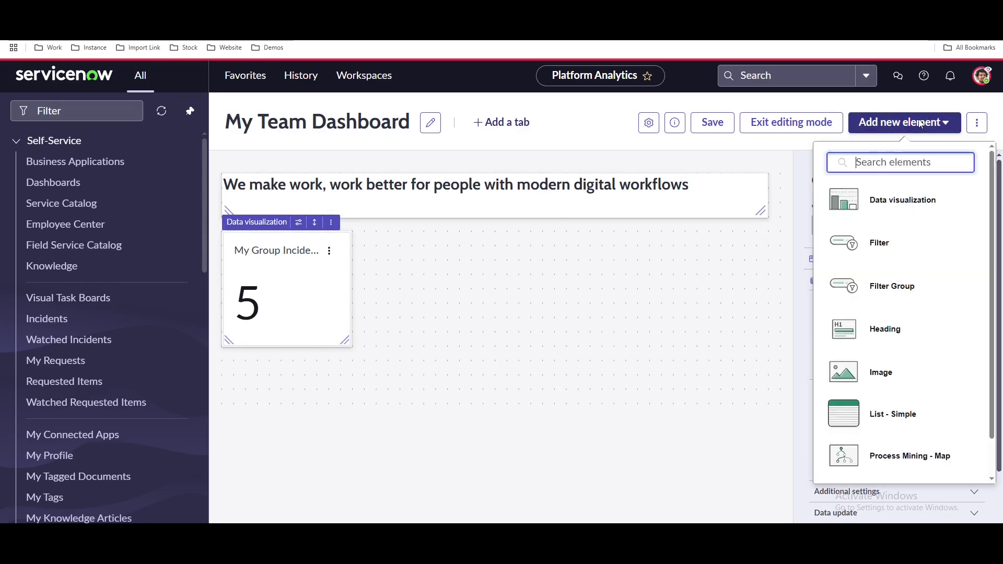
left_click(902, 207)
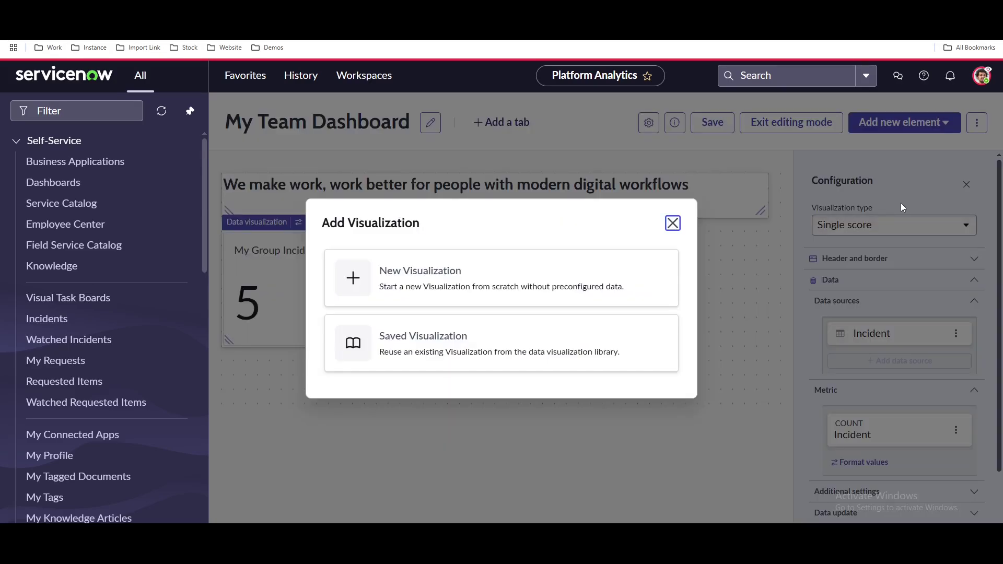
left_click(548, 270)
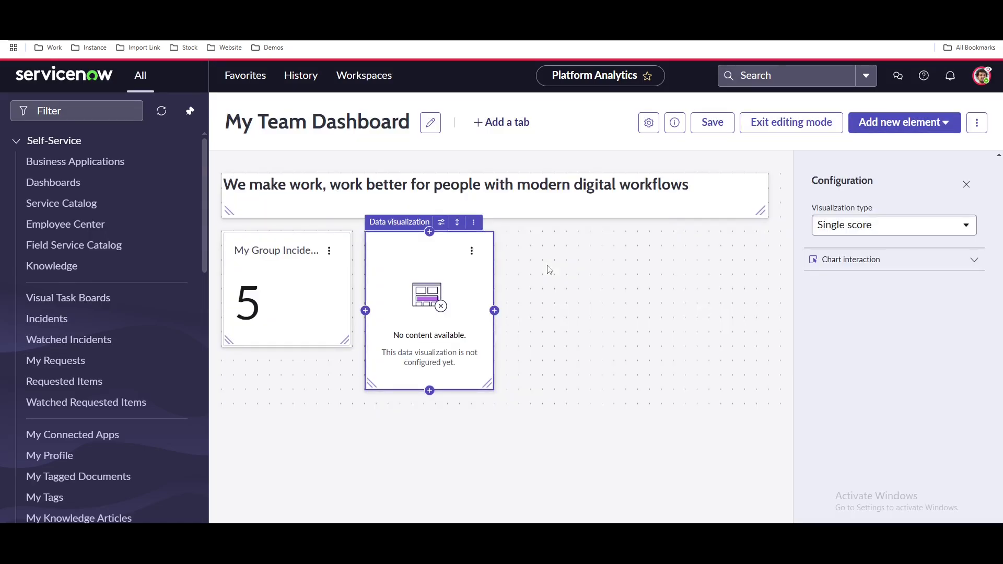
left_click(926, 234)
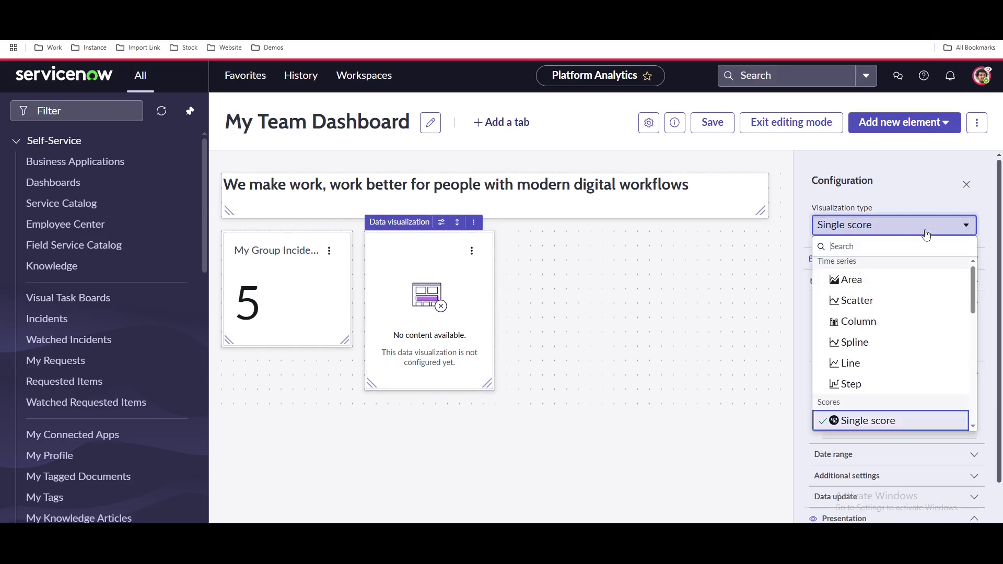
scroll(899, 319, "down", 2)
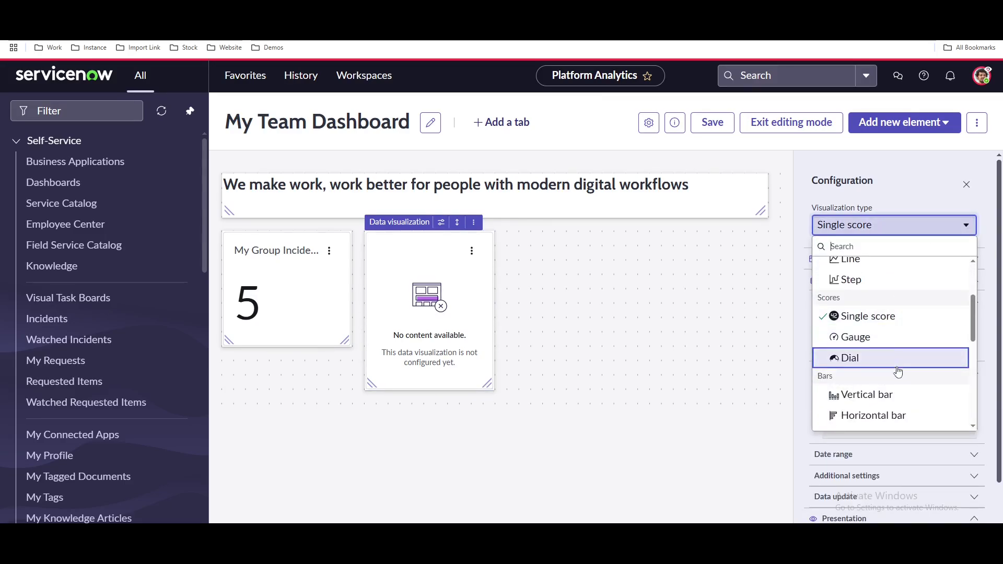
scroll(895, 360, "down", 2)
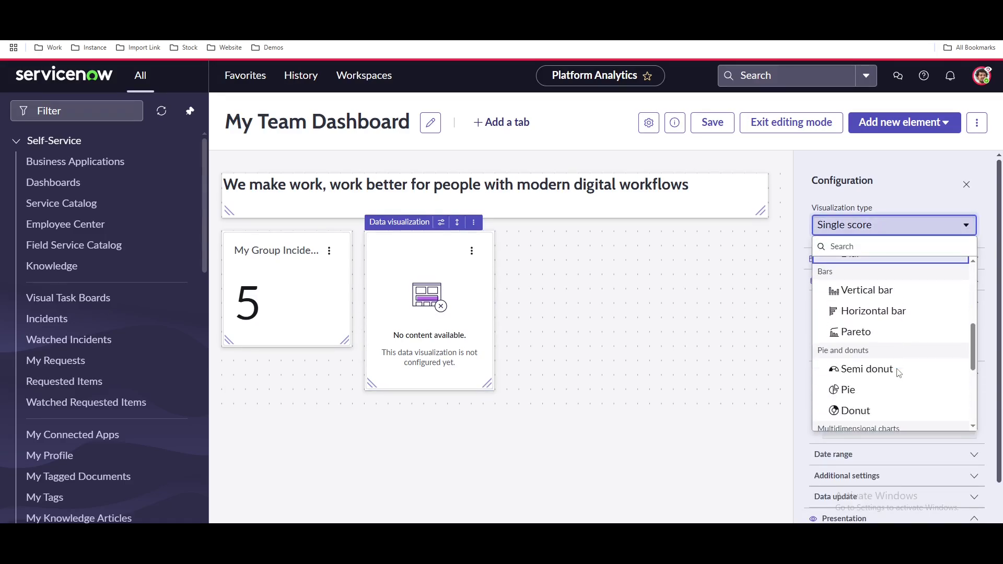
left_click(869, 291)
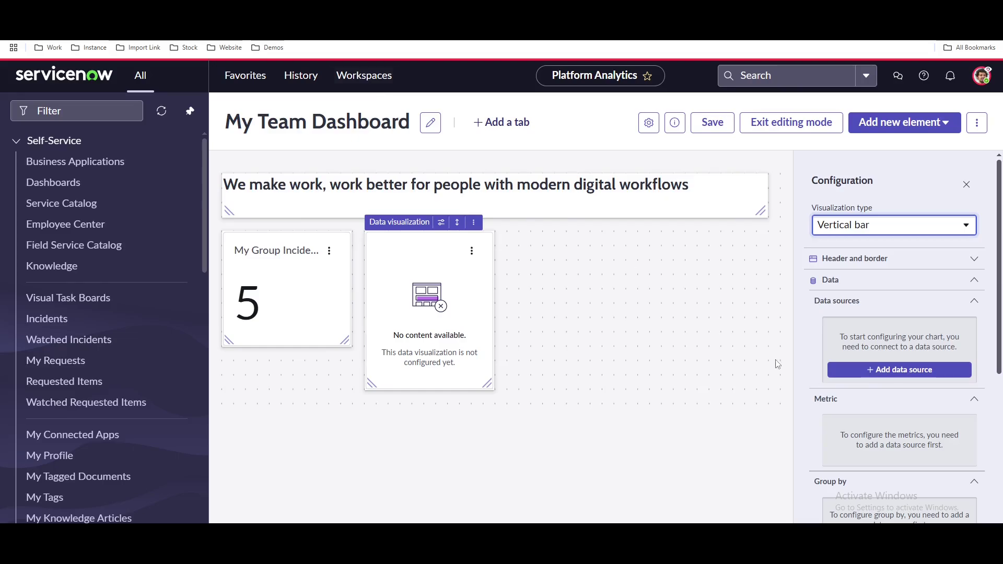
Select the suggested Incident table as the vertical bar's data source and check its predefined conditions.
left_click(928, 372)
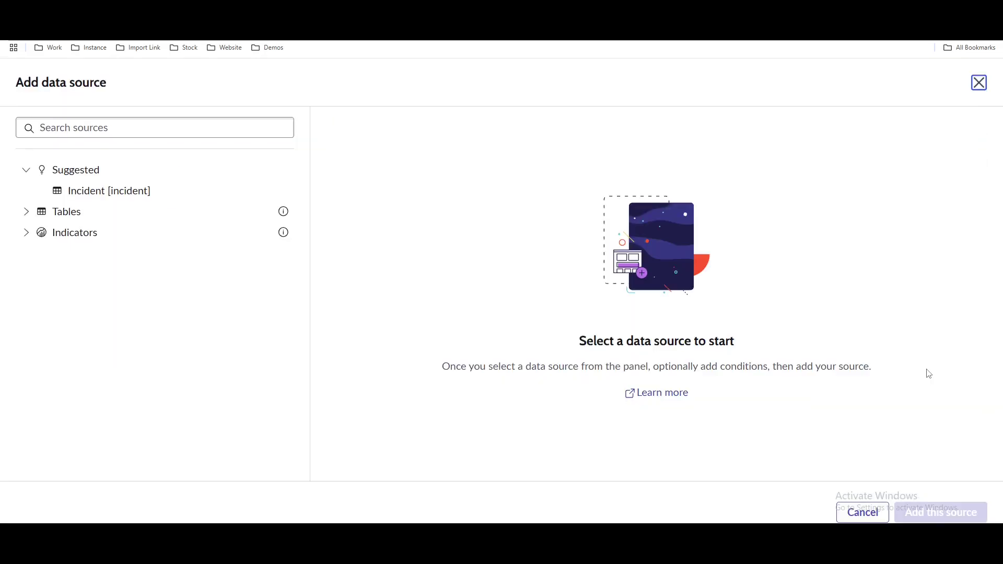
left_click(98, 196)
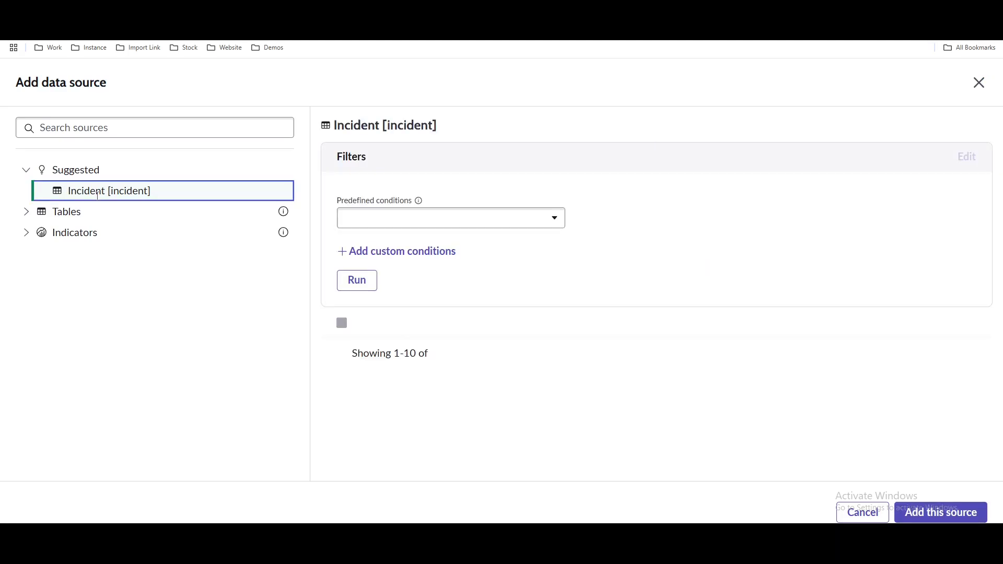
left_click(483, 229)
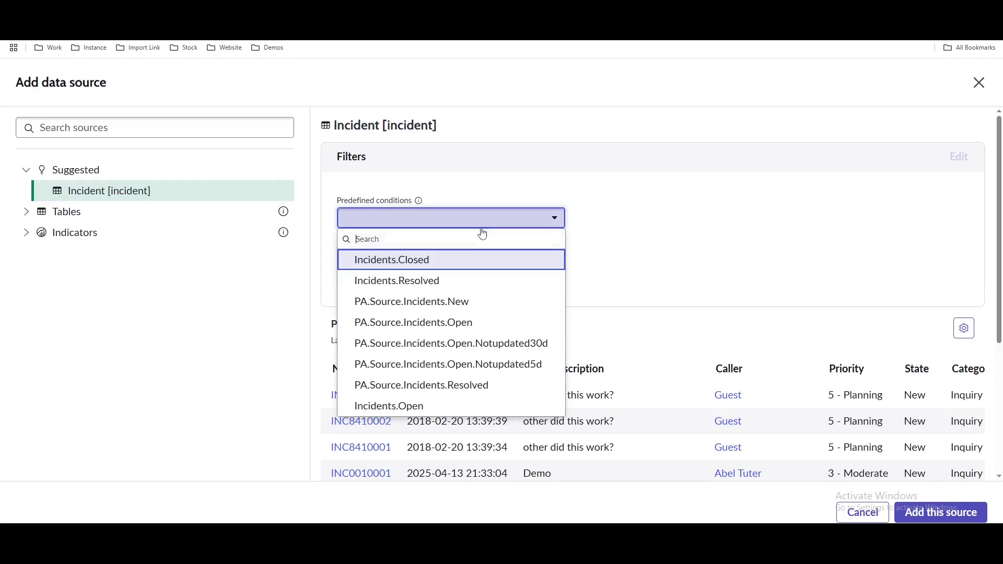
left_click(757, 246)
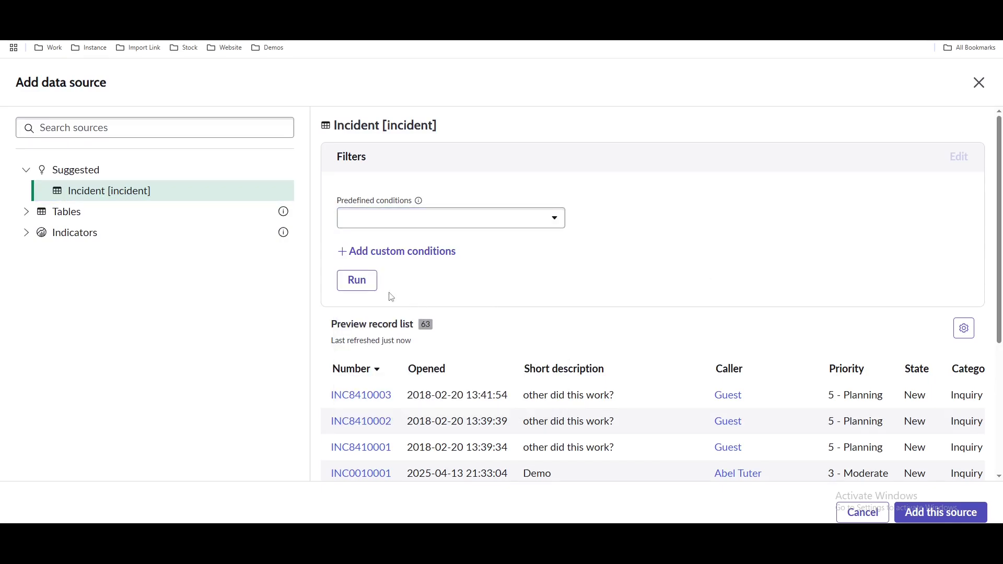
Filter the Incident source with the custom condition Assignment group is (dynamic) One of My Groups and add it to the bar chart.
left_click(398, 251)
left_click(445, 317)
type("ass")
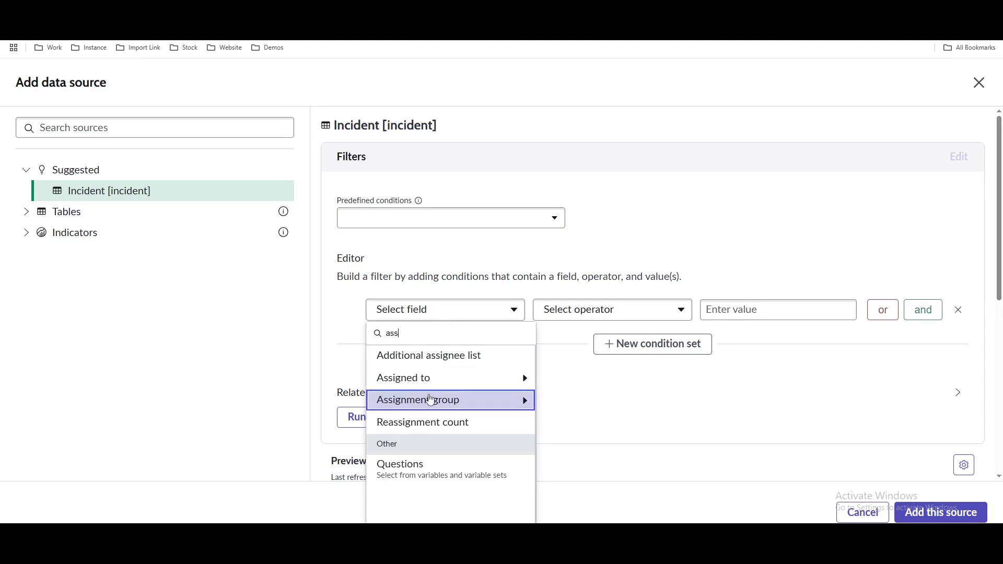
left_click(446, 399)
left_click(653, 313)
scroll(608, 470, "down", 3)
left_click(608, 503)
type("my")
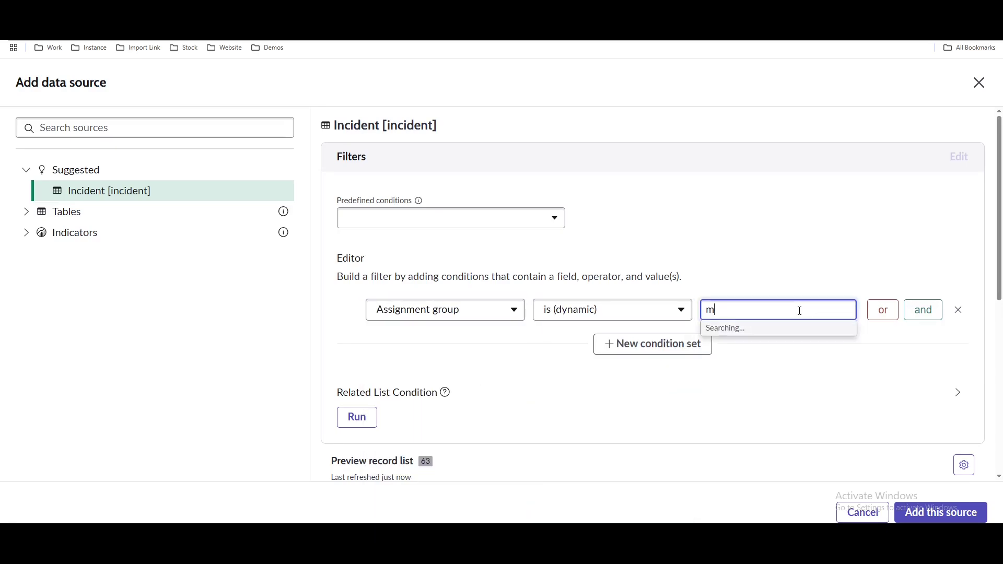
left_click(756, 421)
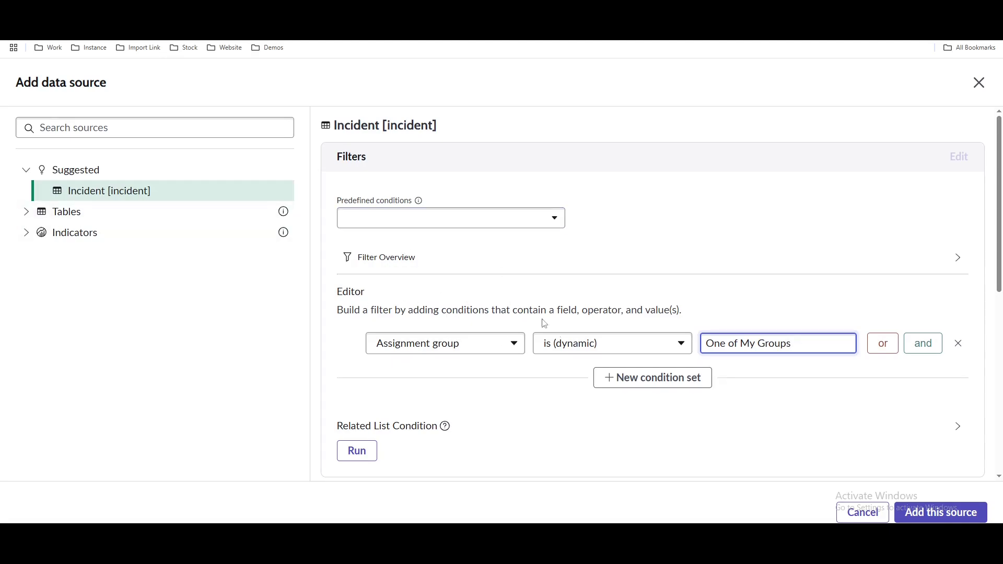
left_click(912, 515)
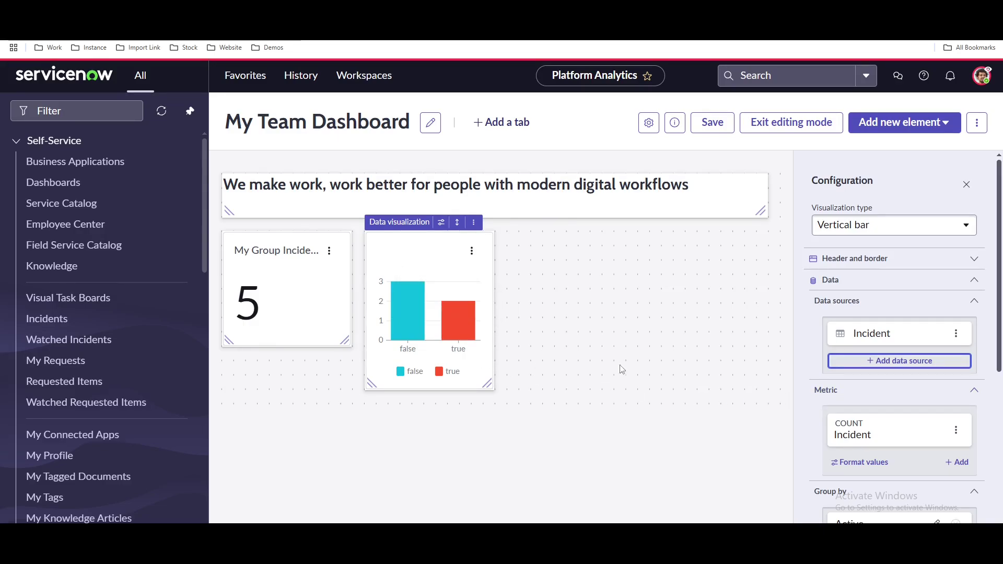
Change the vertical bar chart's group by field to State and apply it.
scroll(892, 358, "down", 3)
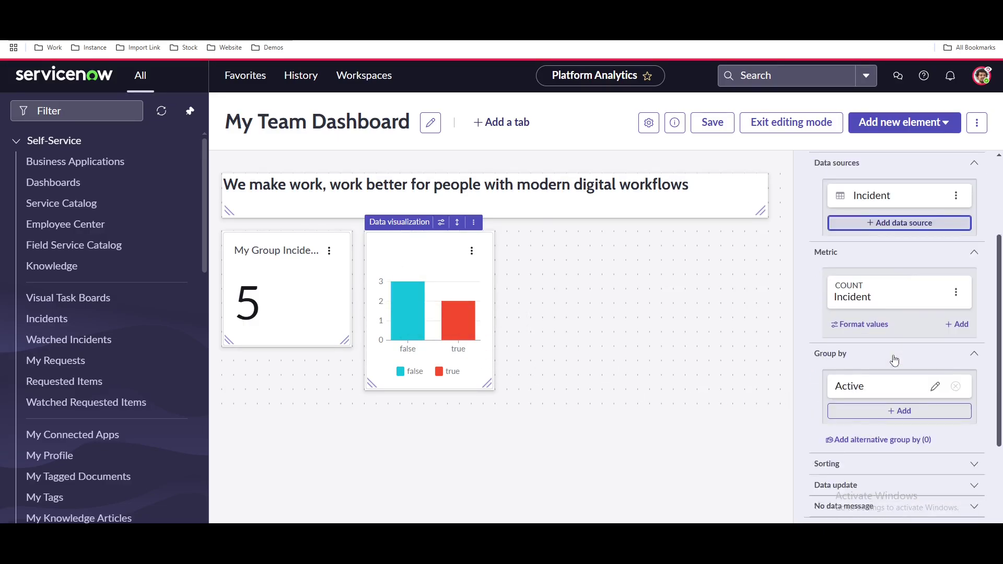
left_click(935, 368)
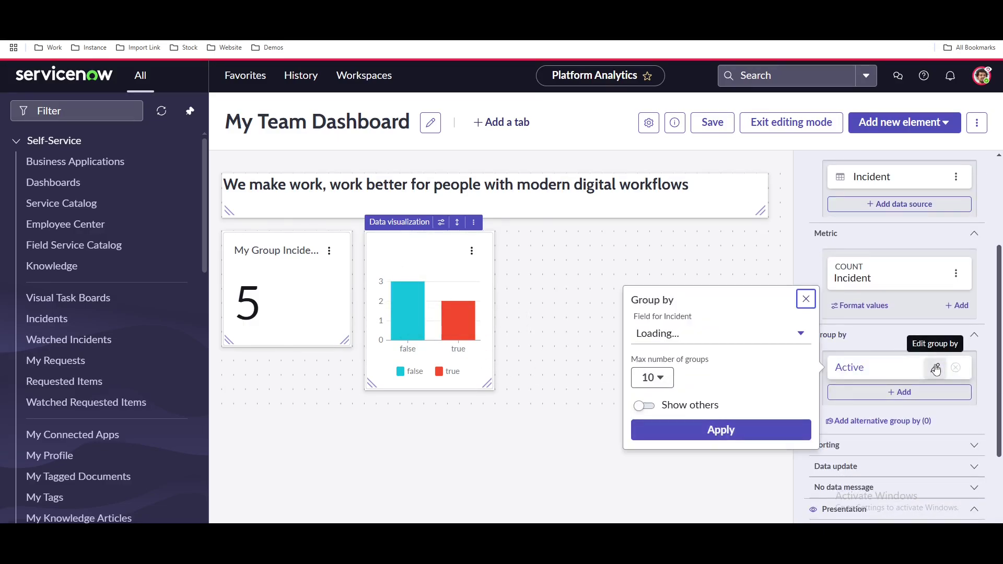
left_click(674, 337)
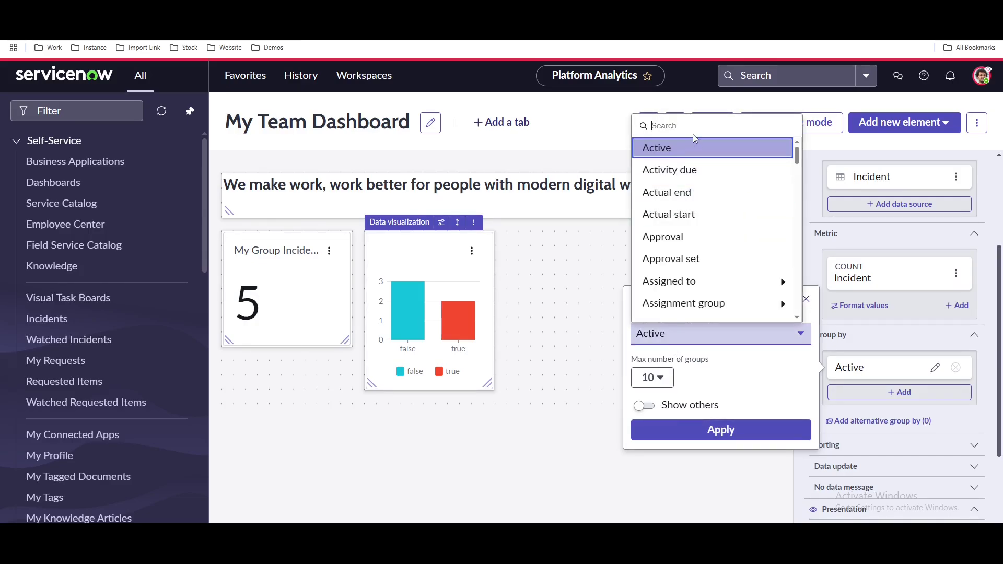
type("state")
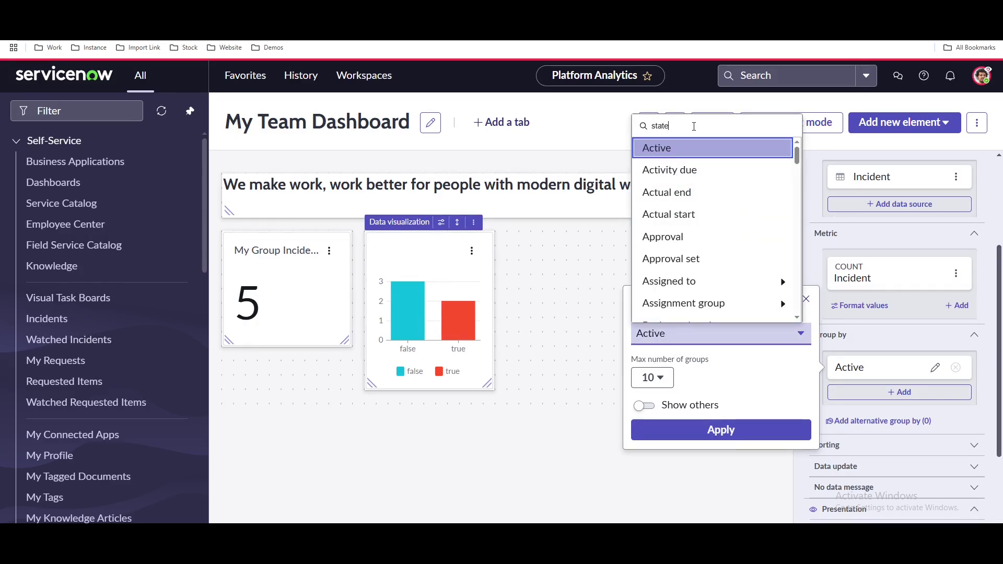
left_click(673, 192)
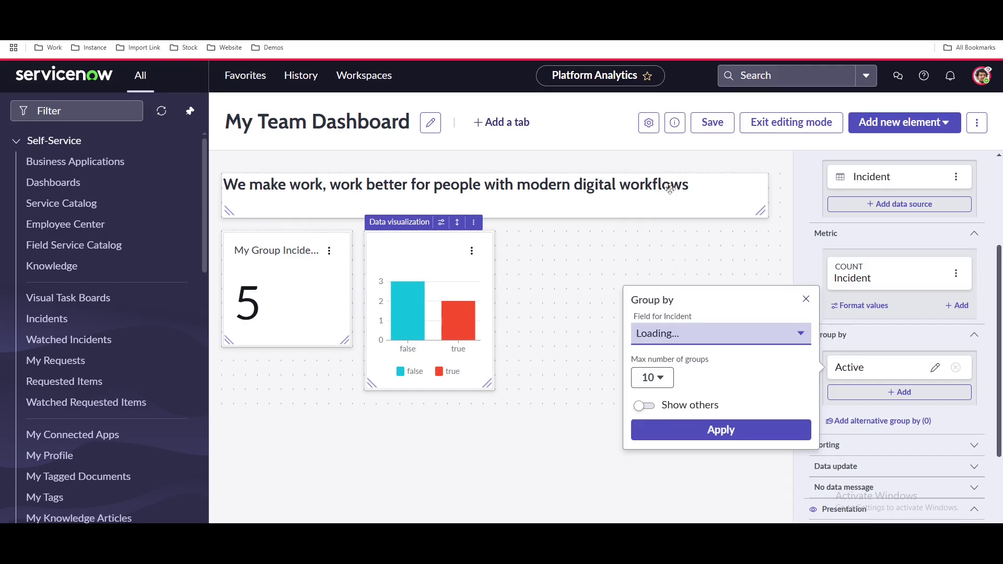
left_click(731, 434)
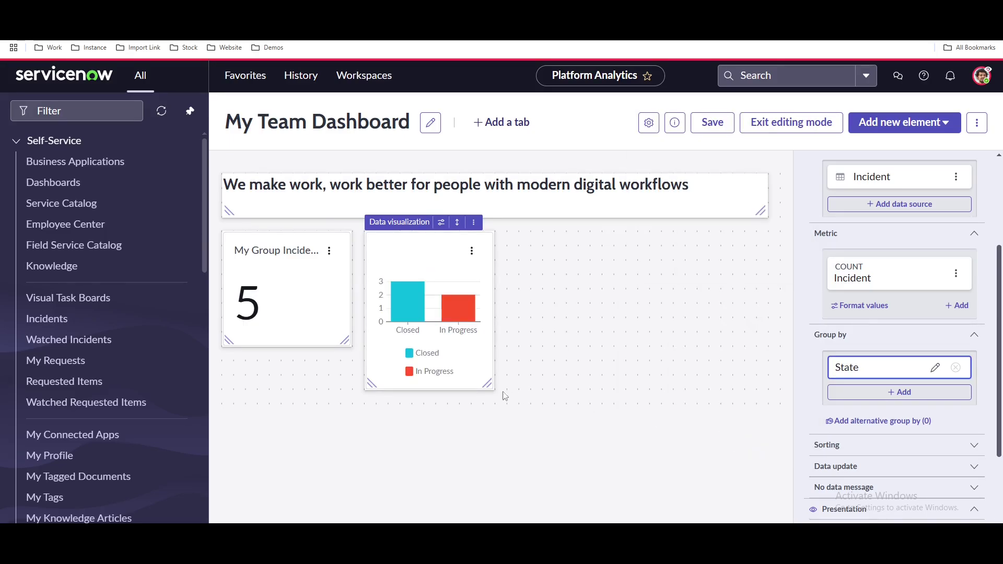
Enlarge the vertical bar chart and make the My Group Incident tile taller beside it.
left_click_drag(490, 387, 566, 347)
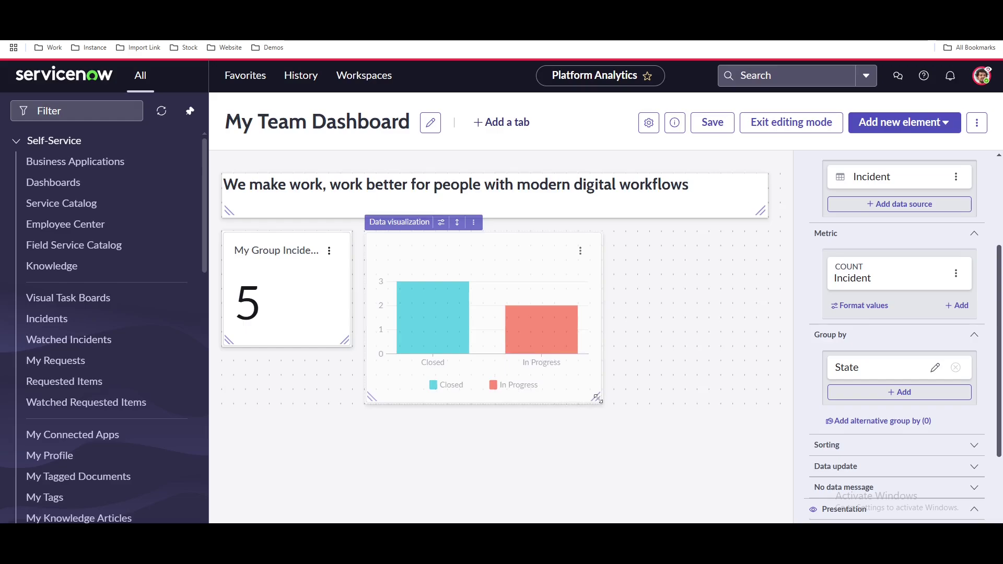
left_click(292, 345)
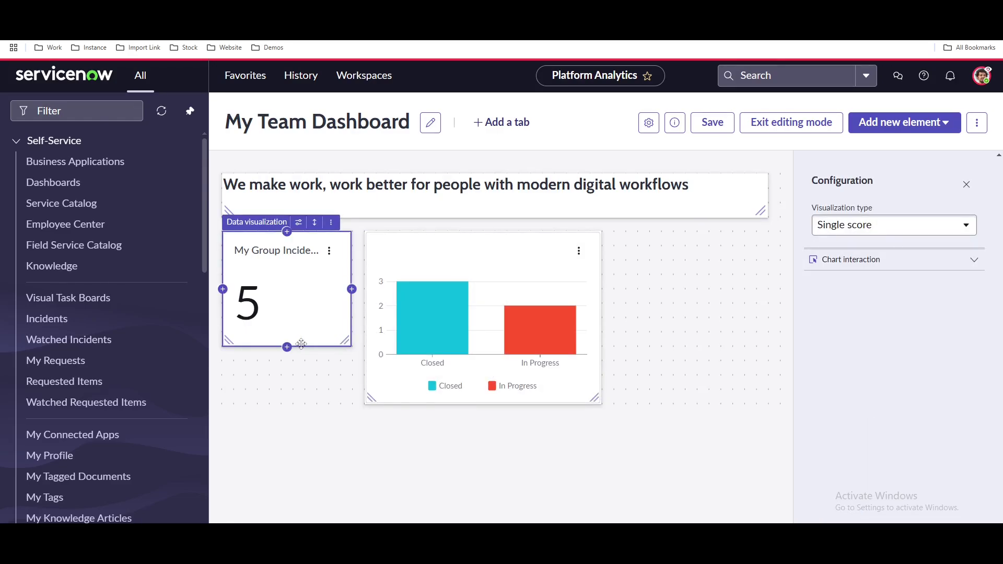
left_click_drag(355, 387, 376, 384)
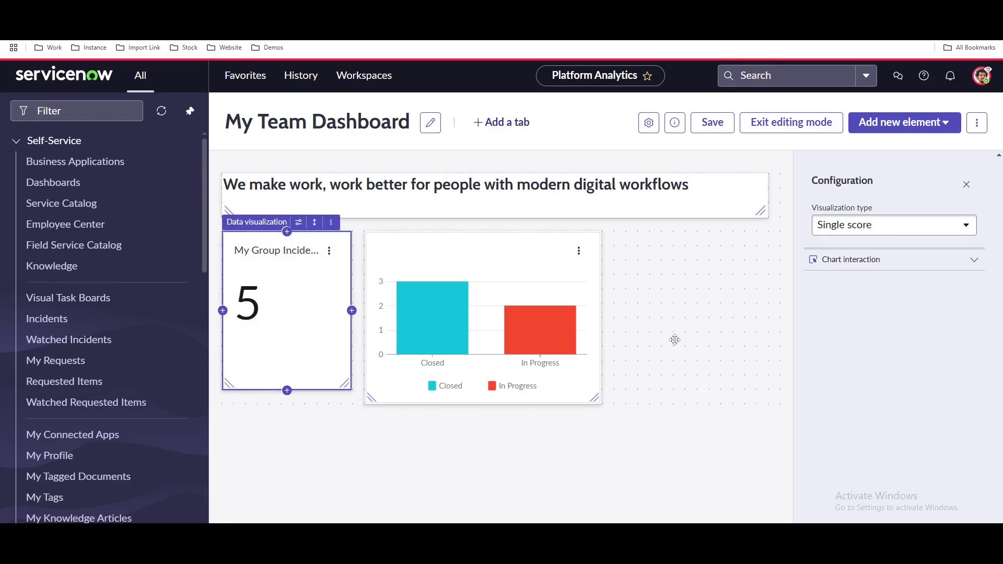
left_click(520, 279)
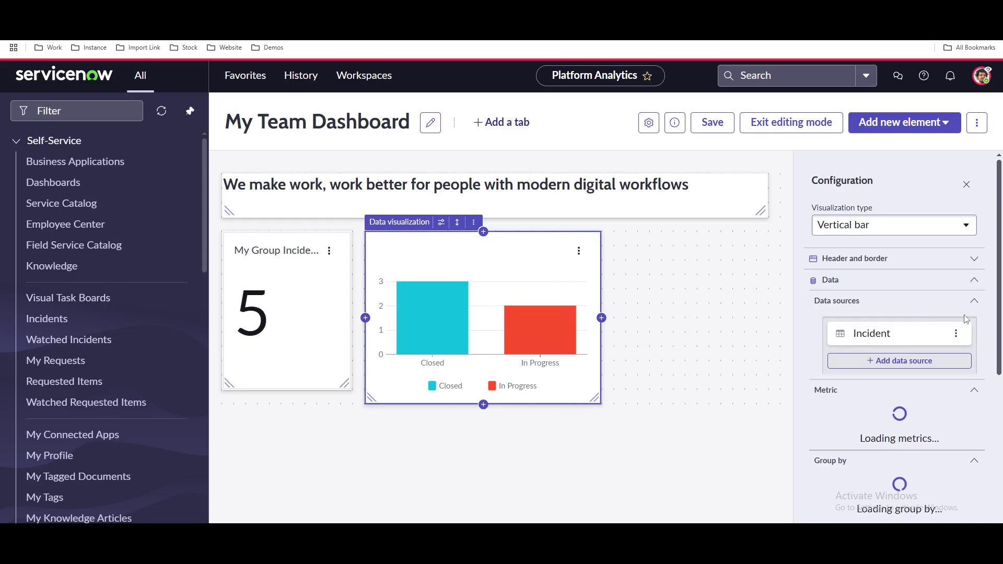
Review the vertical bar chart's header and border settings, then its data settings.
left_click(947, 261)
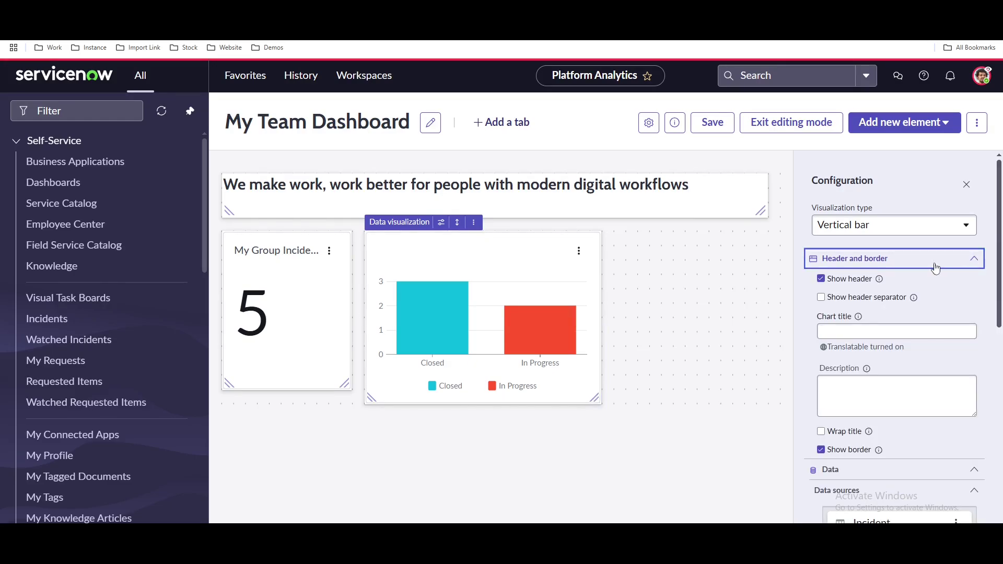
left_click(937, 259)
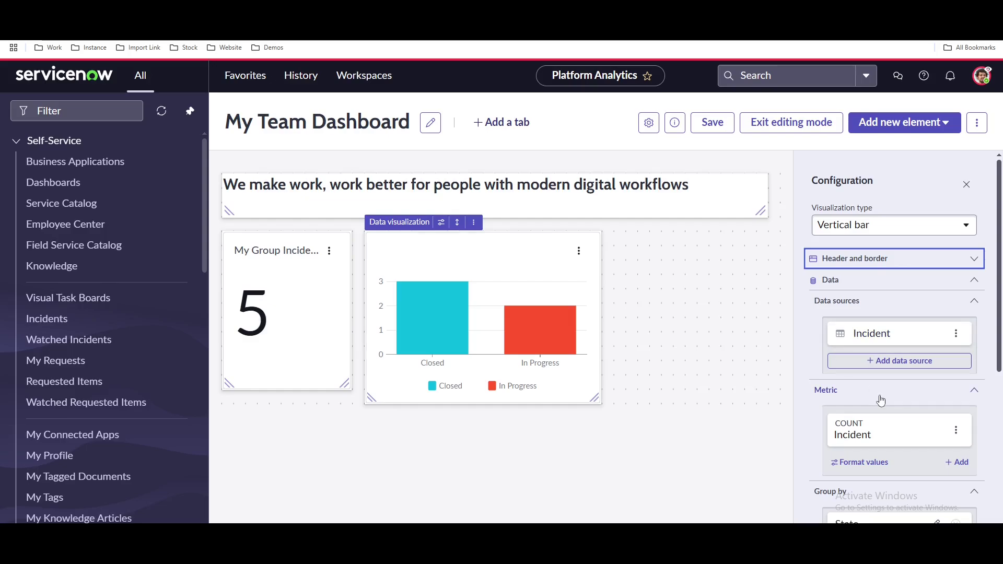
scroll(887, 444, "down", 1)
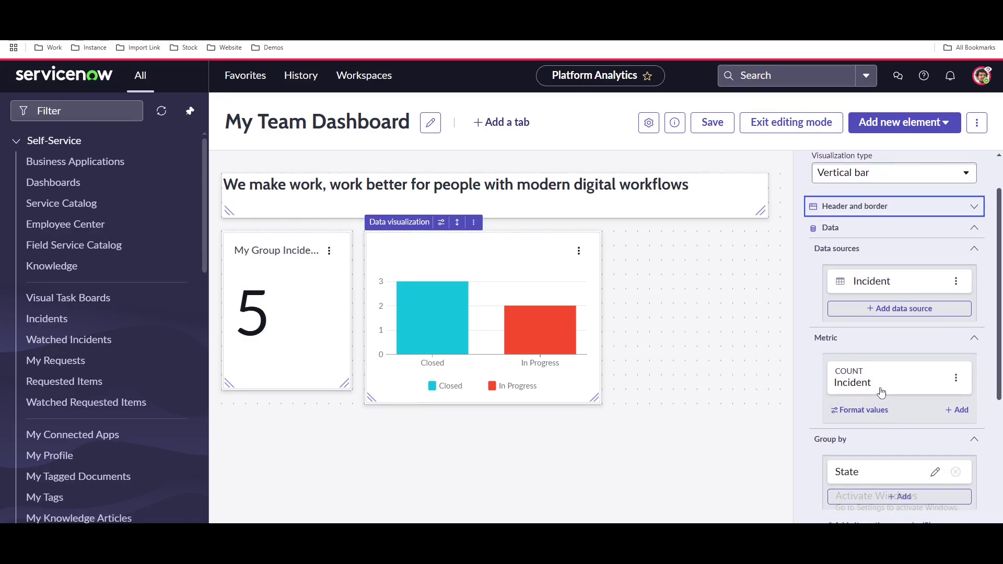
mouse_move(424, 320)
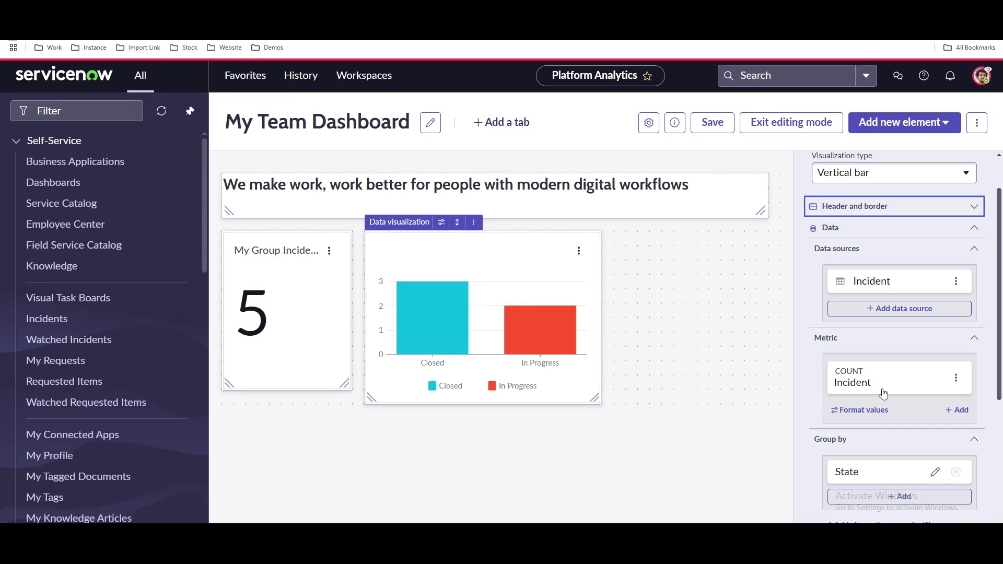
Inspect the value formatting and aggregation options of the vertical bar chart's Incident metric, leaving them unchanged.
left_click(868, 410)
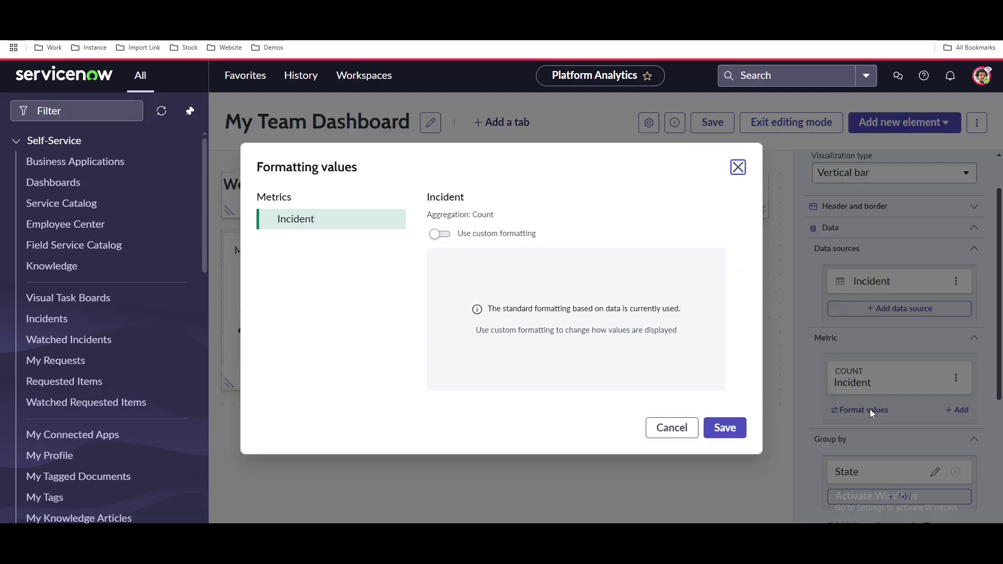
left_click(738, 168)
left_click(956, 378)
left_click(932, 399)
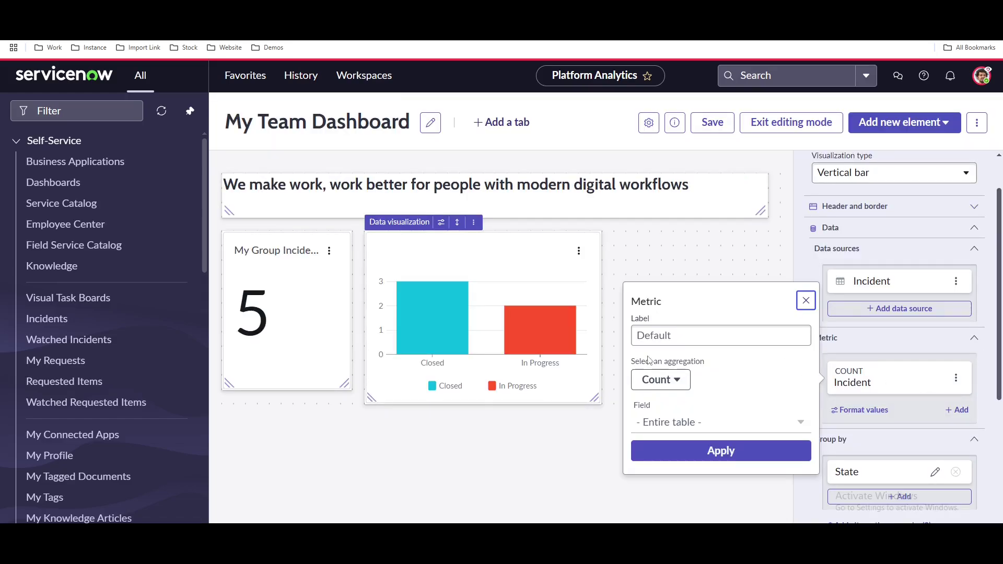
left_click(684, 390)
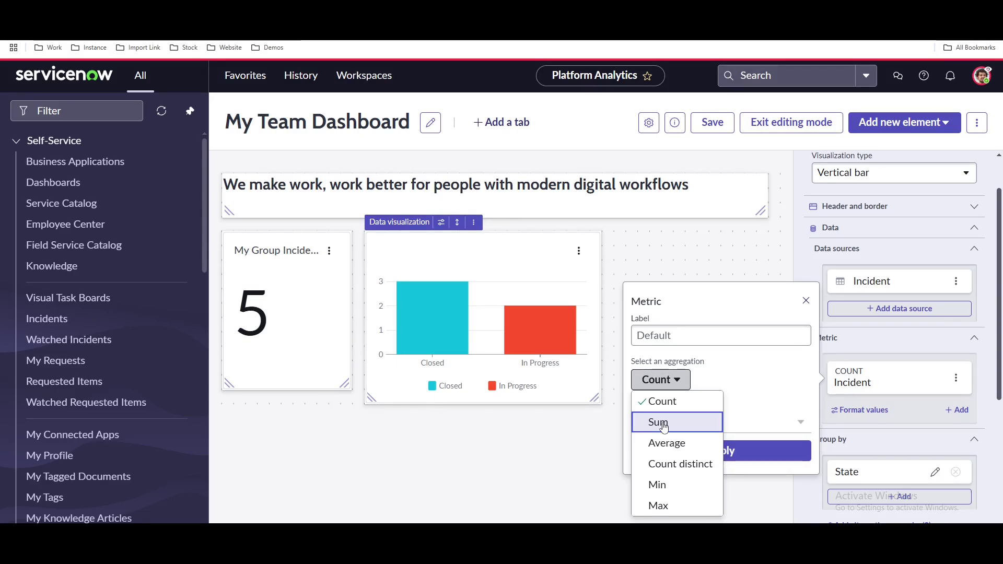
left_click(790, 386)
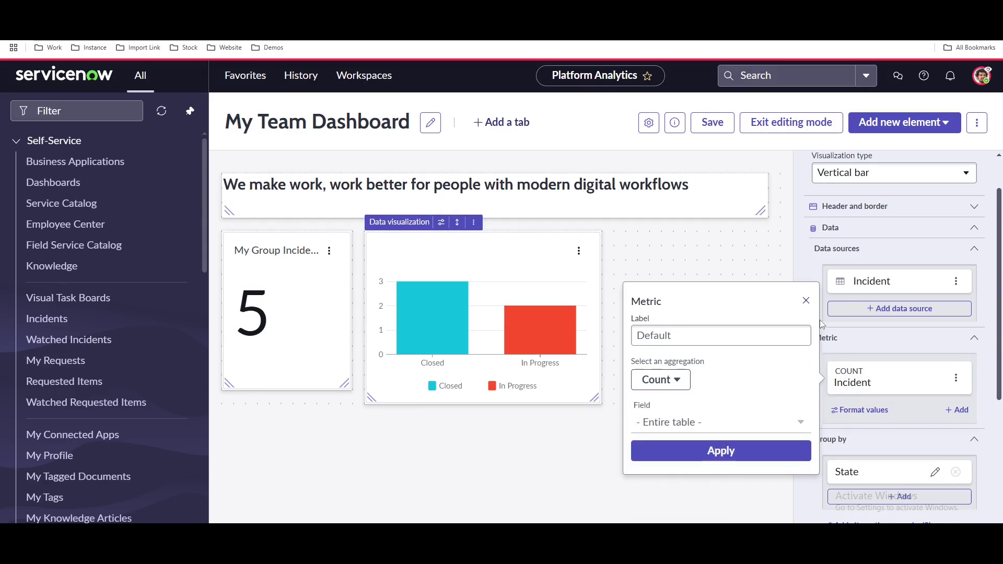
left_click(806, 300)
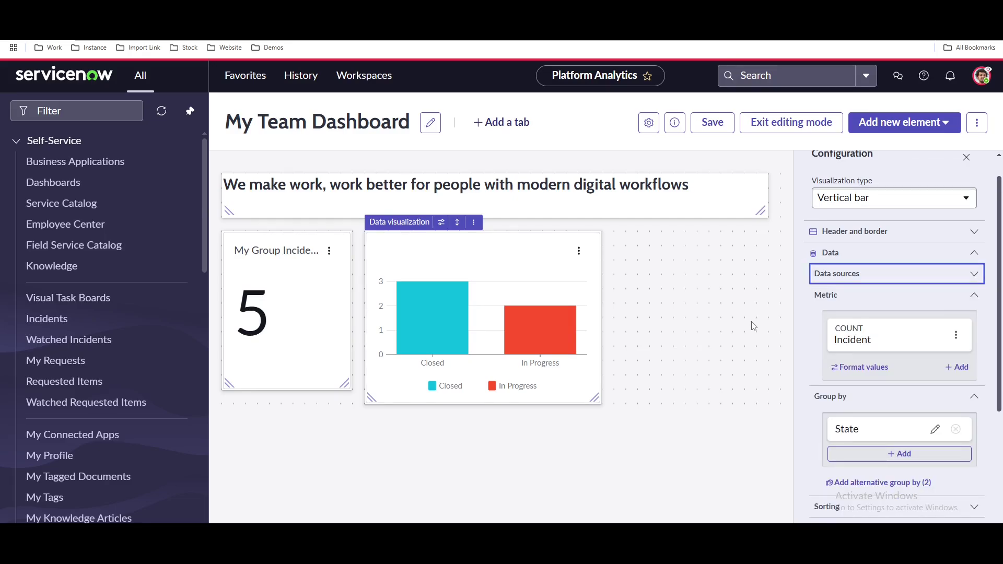
Add a new data visualization to the dashboard and set its visualization type to Line.
left_click(918, 123)
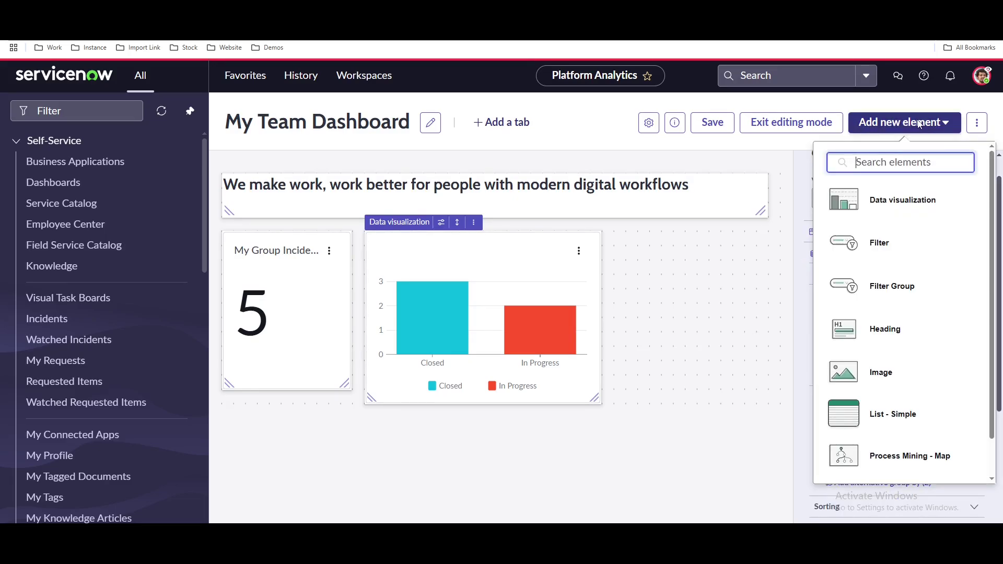
left_click(896, 198)
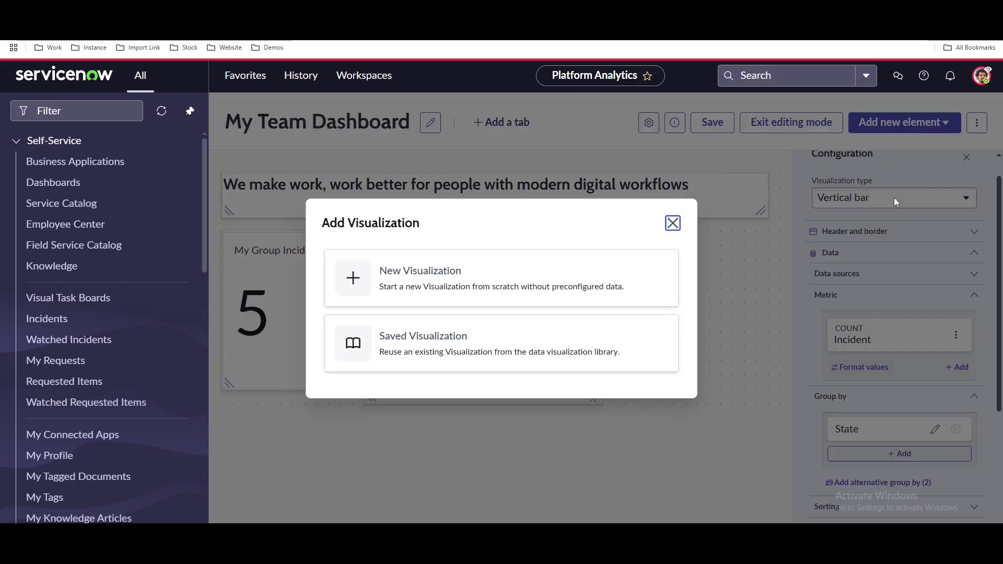
left_click(482, 299)
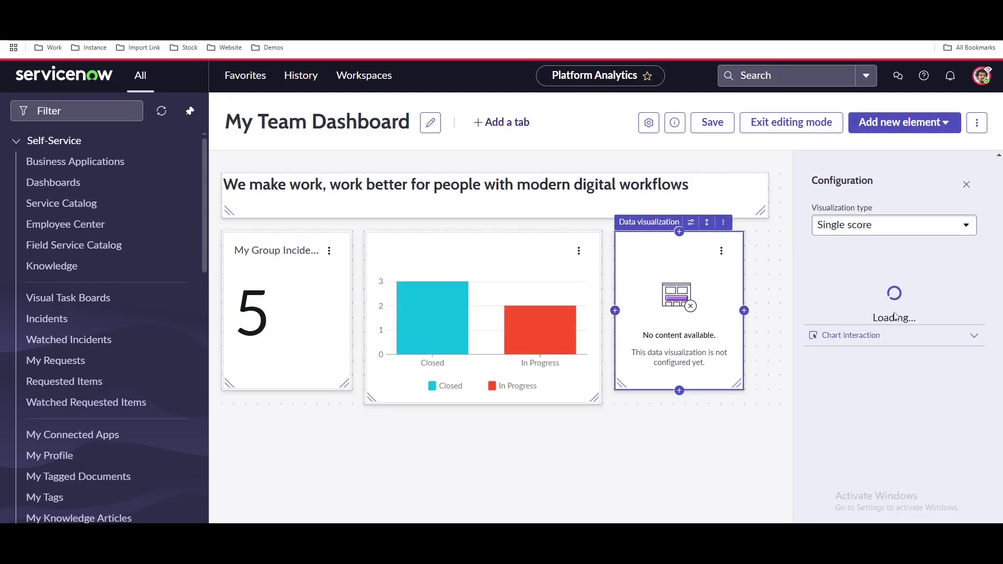
left_click(872, 231)
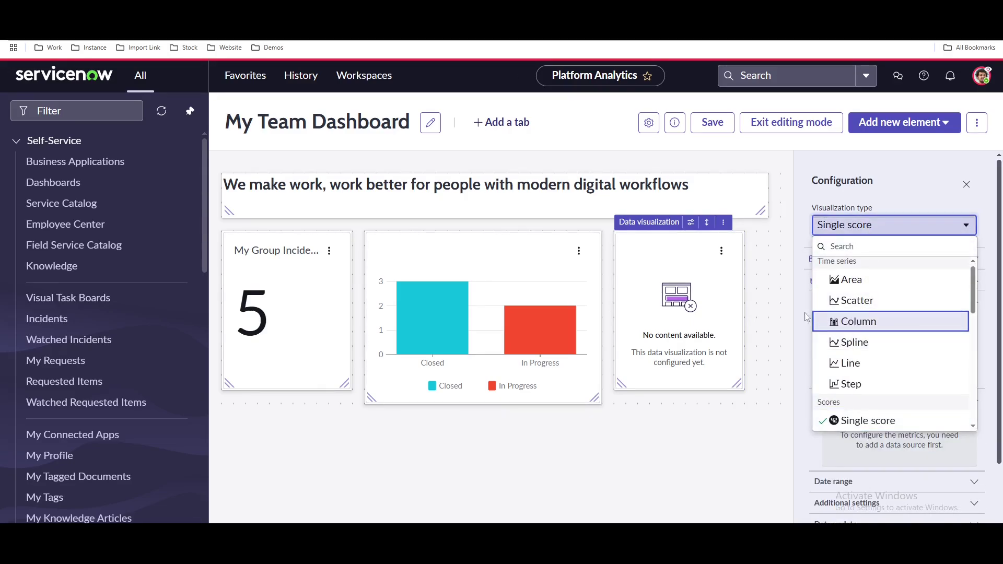
left_click(865, 366)
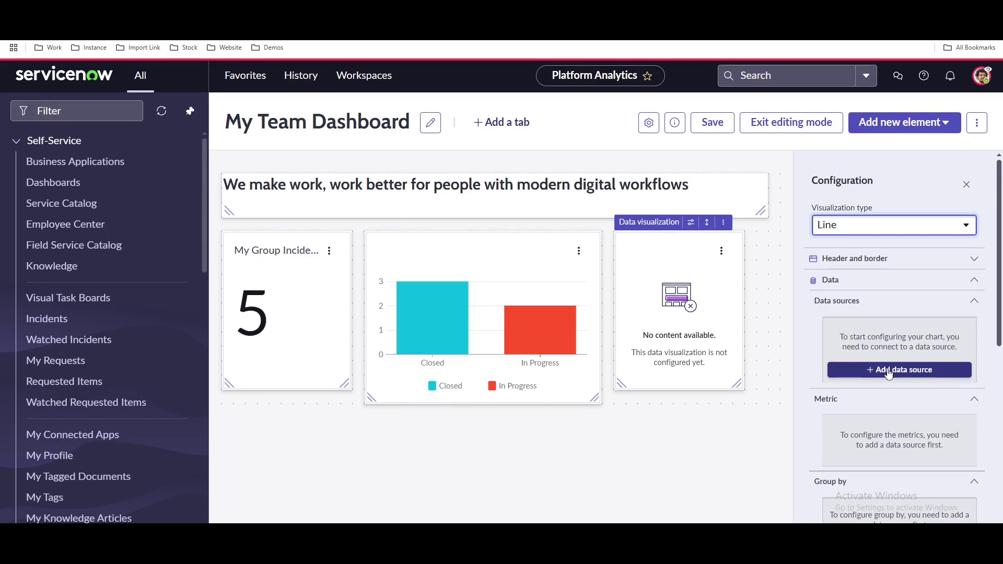
Select the suggested Incident table as the line chart's data source.
left_click(888, 372)
left_click(170, 200)
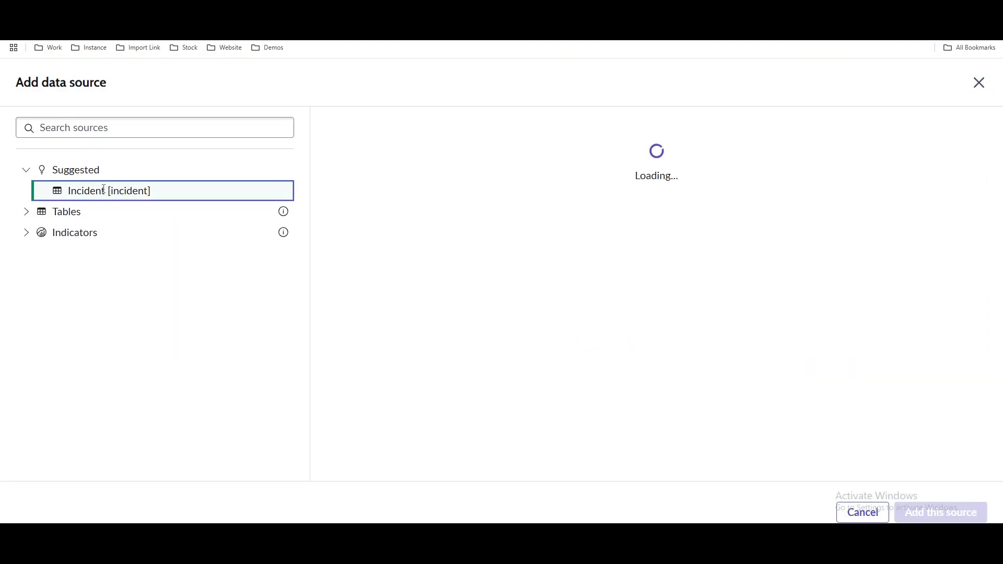
left_click(409, 261)
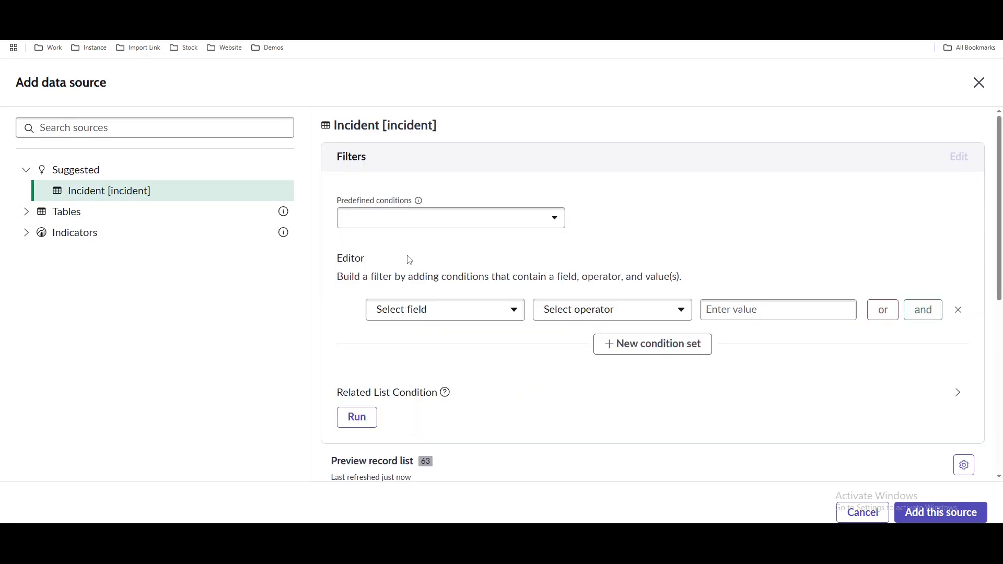
Filter the Incident source by Assignment group is (dynamic) One of My Groups and add it to the line chart.
left_click(475, 321)
type("ass")
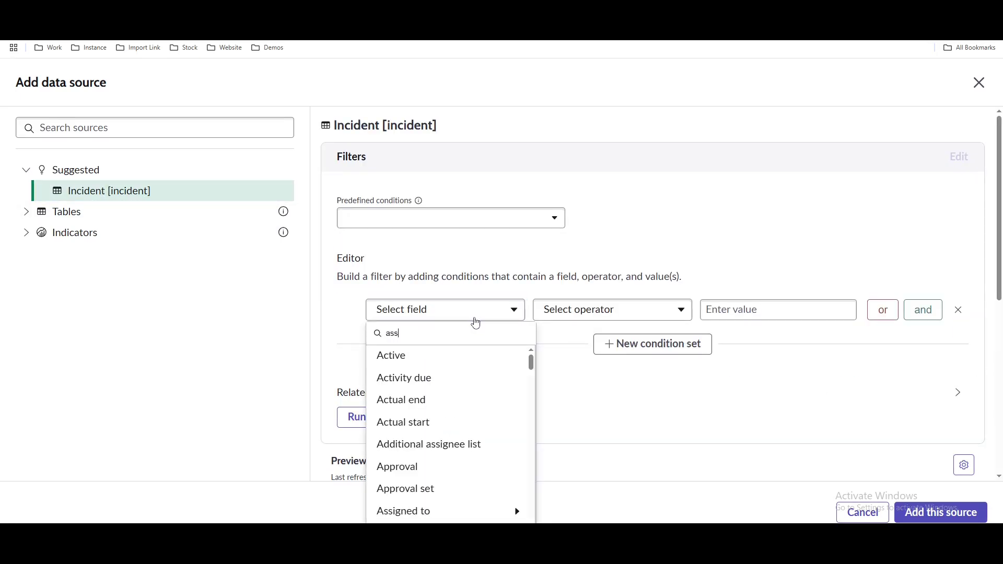
left_click(418, 398)
left_click(759, 311)
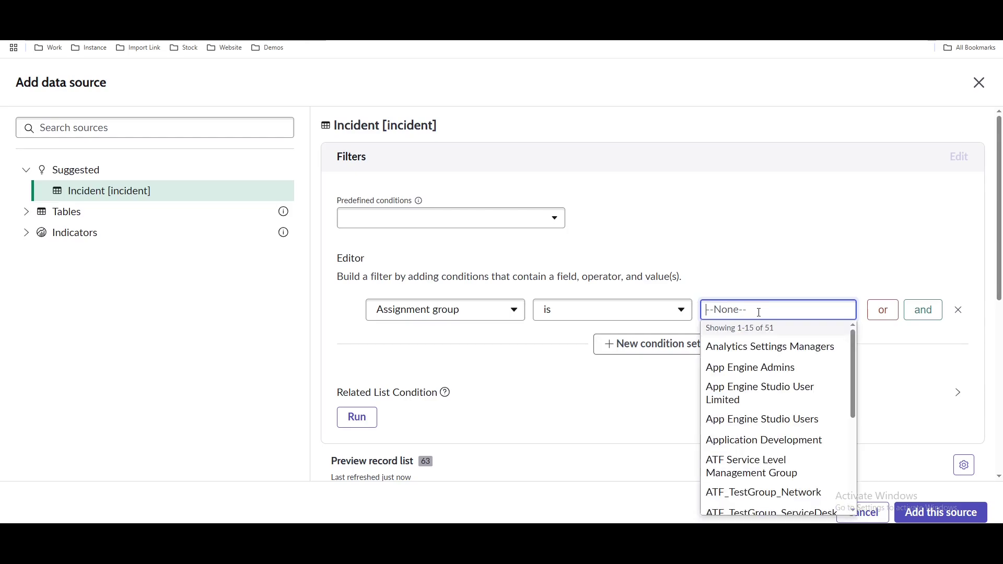
left_click(559, 311)
scroll(560, 459, "down", 2)
left_click(564, 496)
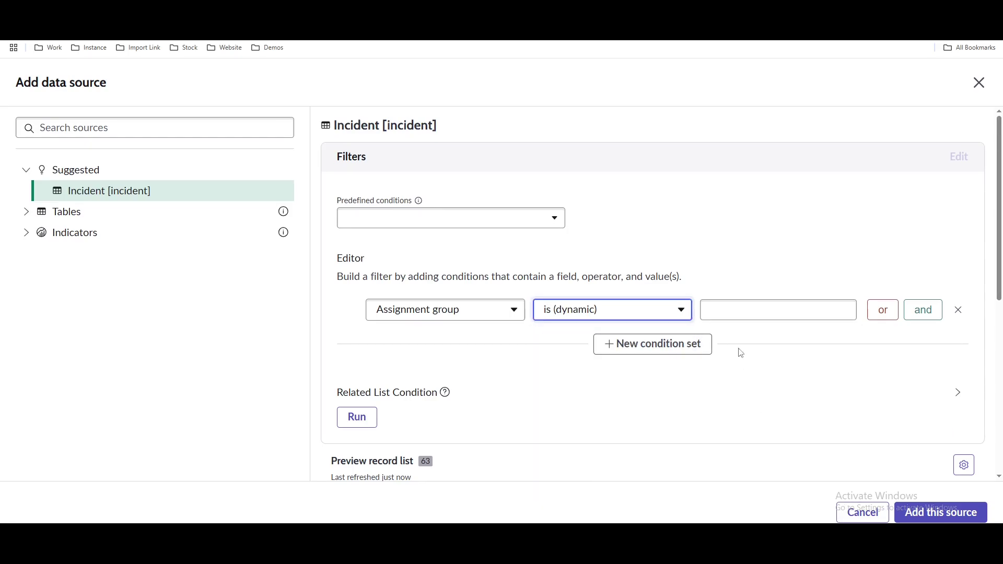
left_click(736, 313)
left_click(746, 419)
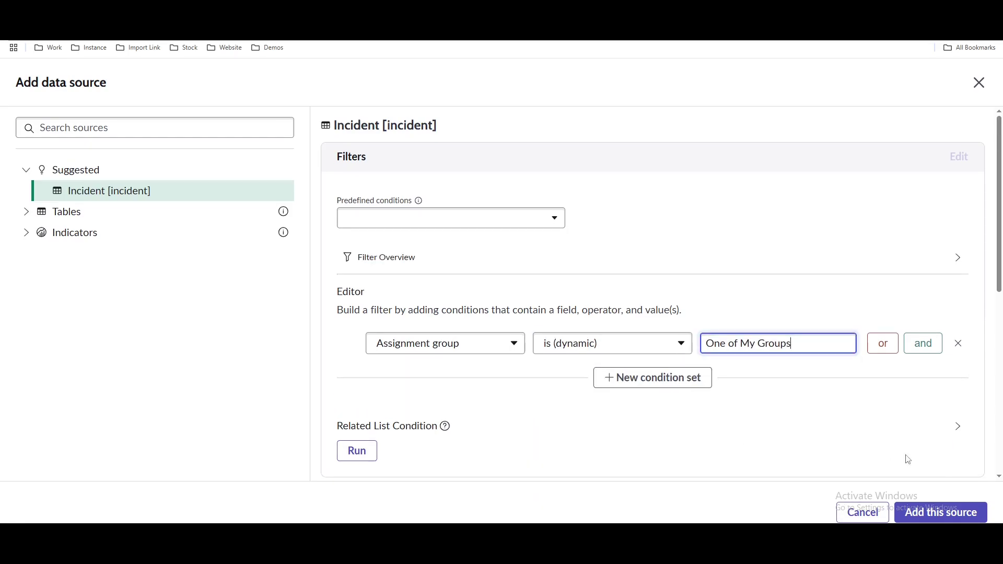
left_click(929, 514)
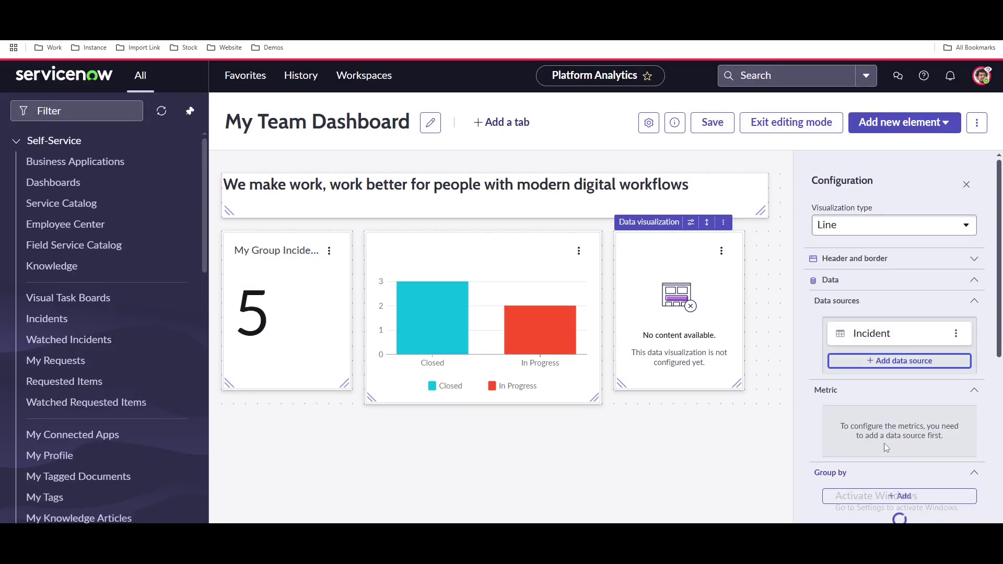
Set the line chart's trend to the Created date field with a Quarter aggregation period and apply it.
scroll(920, 397, "down", 4)
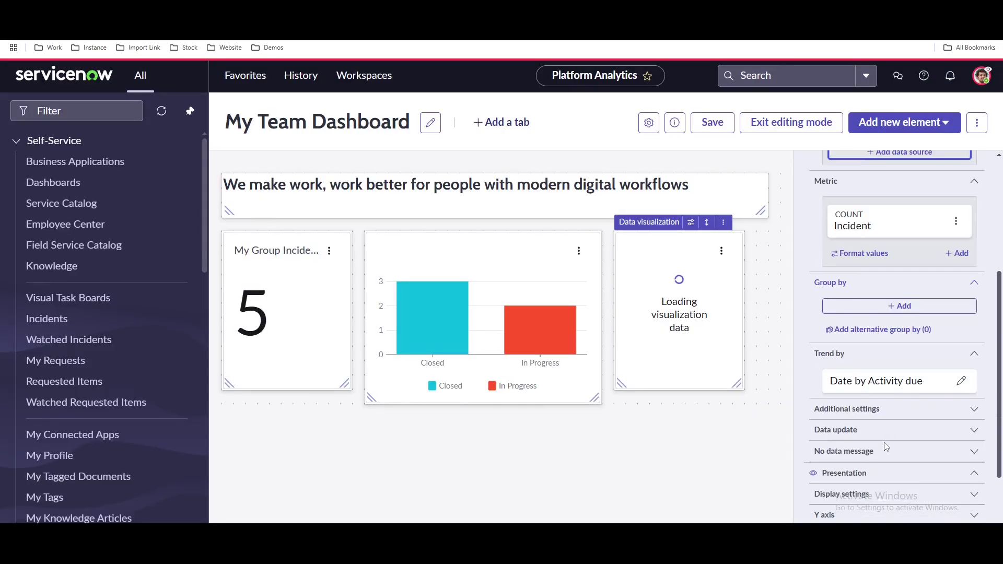
left_click(931, 382)
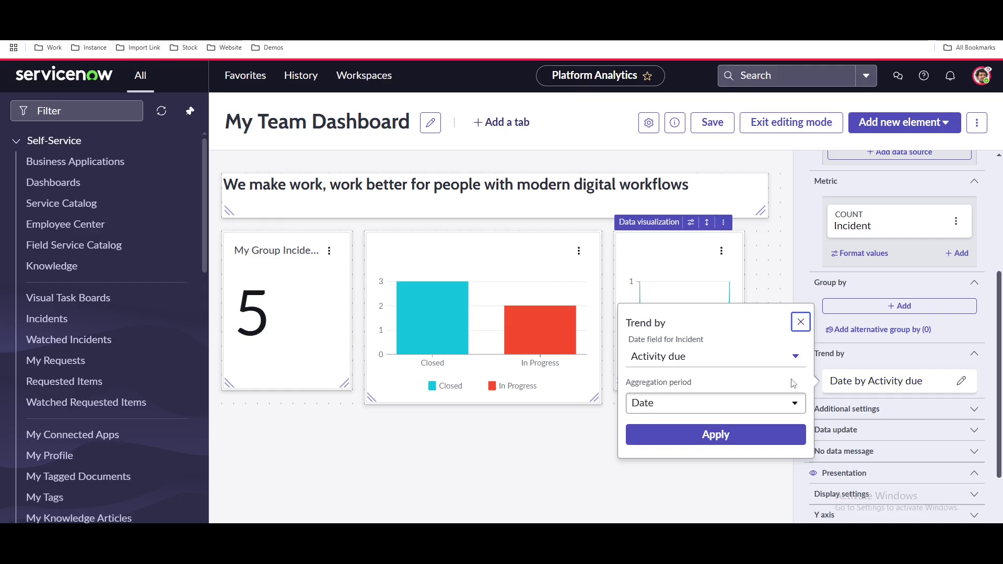
left_click(764, 366)
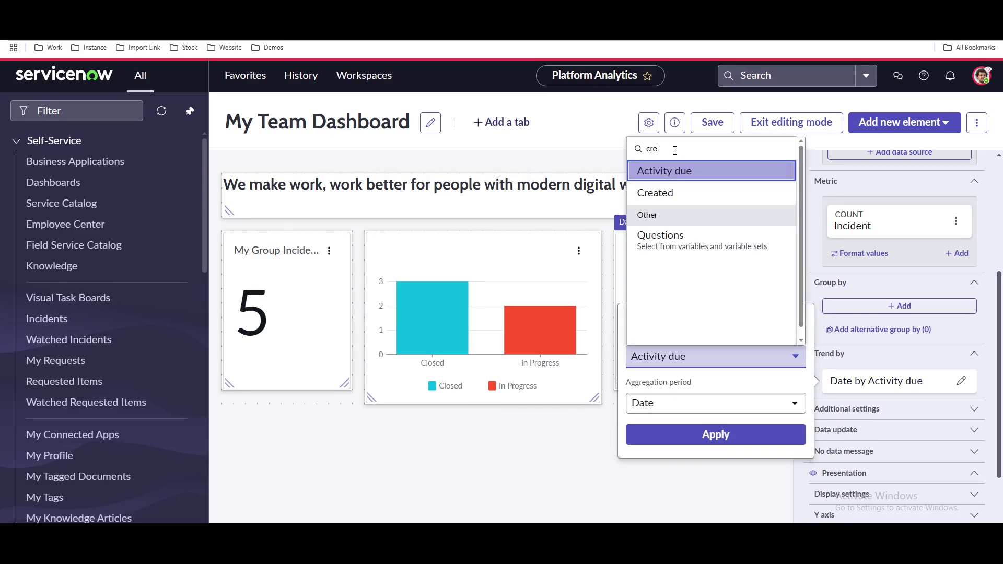
left_click(663, 192)
left_click(719, 402)
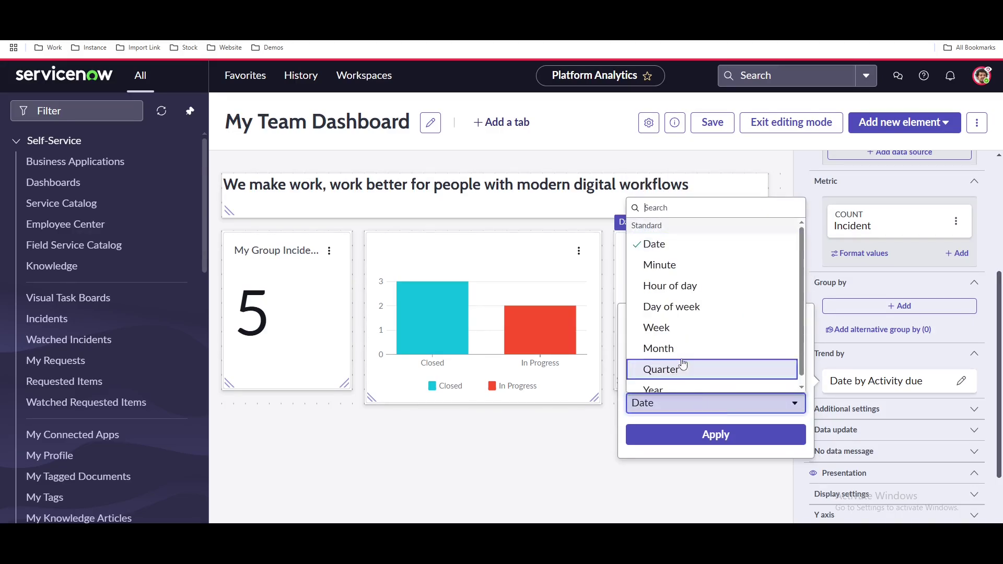
scroll(674, 360, "down", 1)
left_click(666, 361)
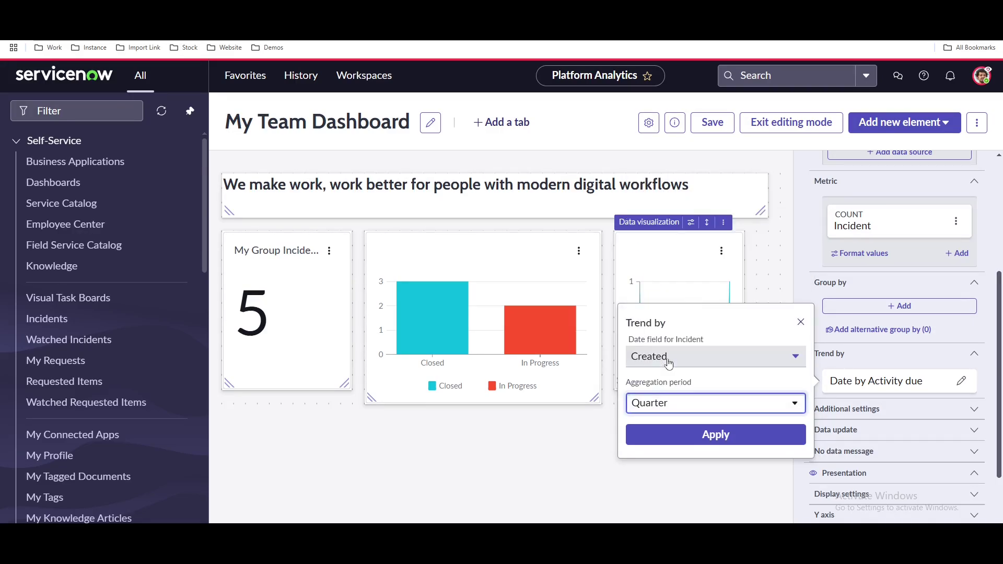
left_click(717, 436)
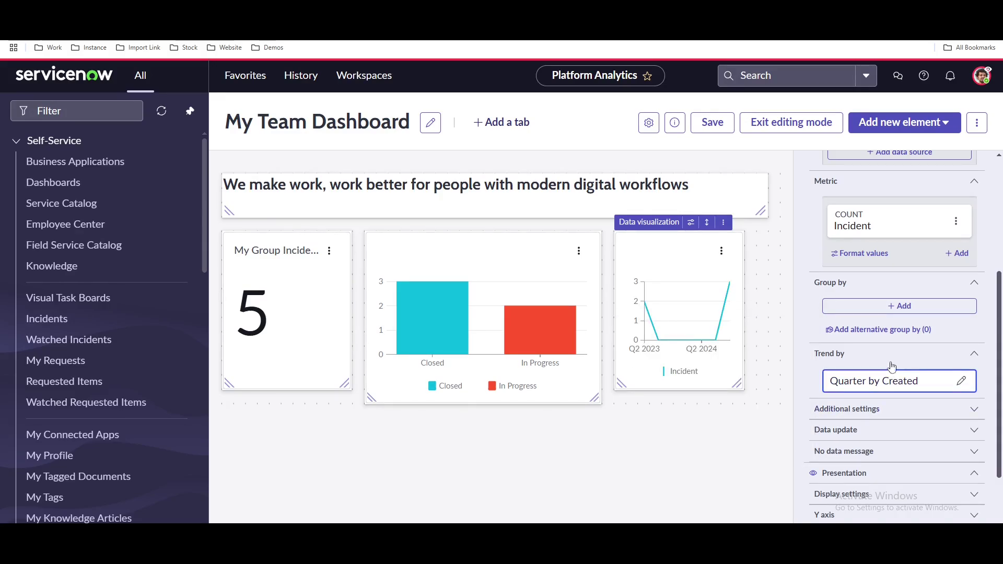
mouse_move(652, 331)
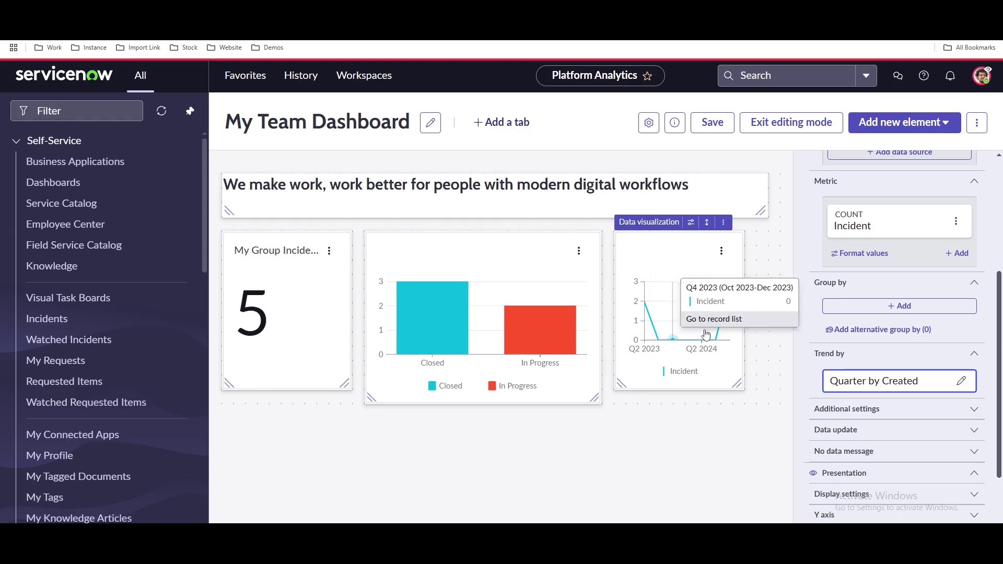
Change the quarterly trend chart's visualization type from Line to Column.
scroll(871, 342, "up", 4)
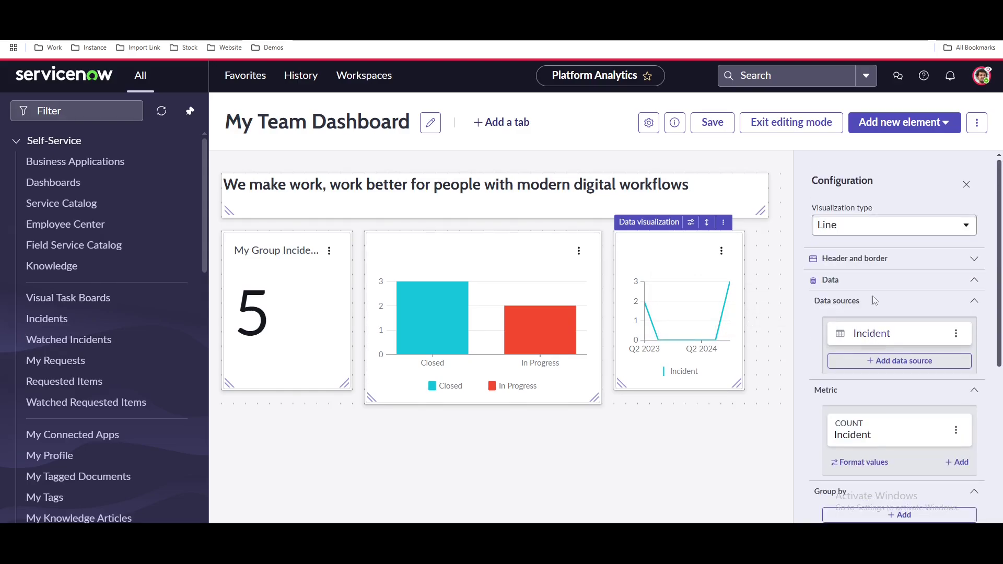
left_click(897, 226)
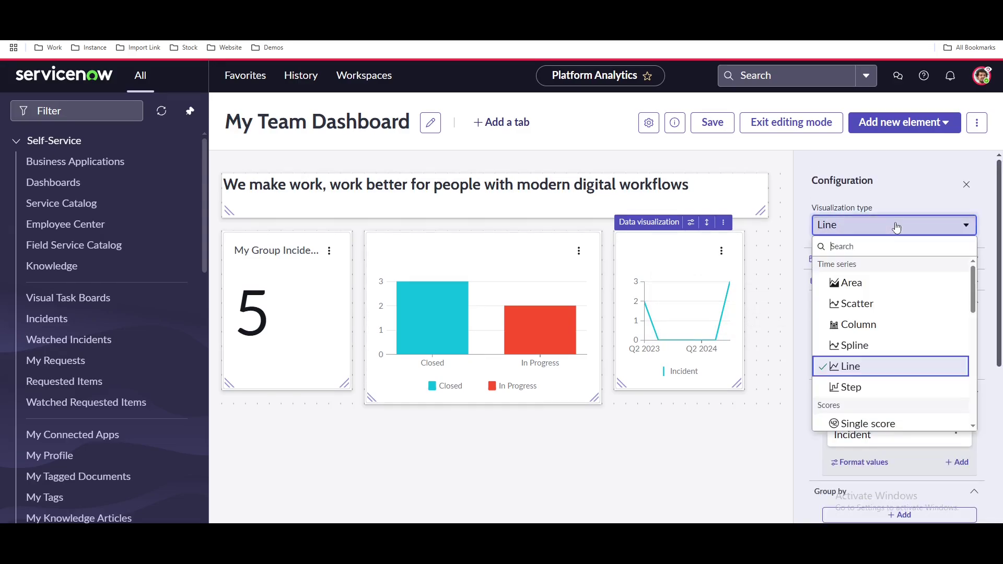
left_click(862, 324)
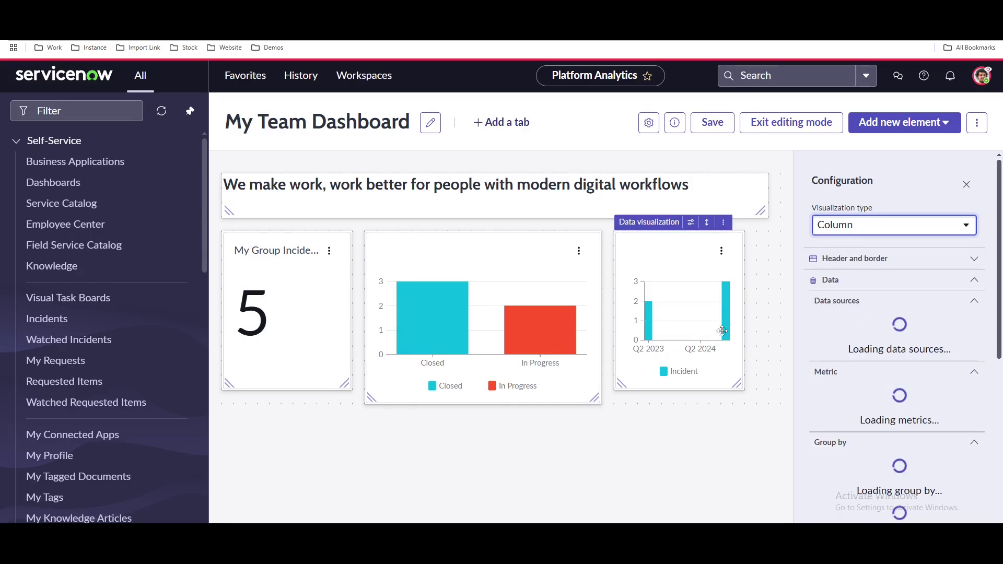
mouse_move(727, 328)
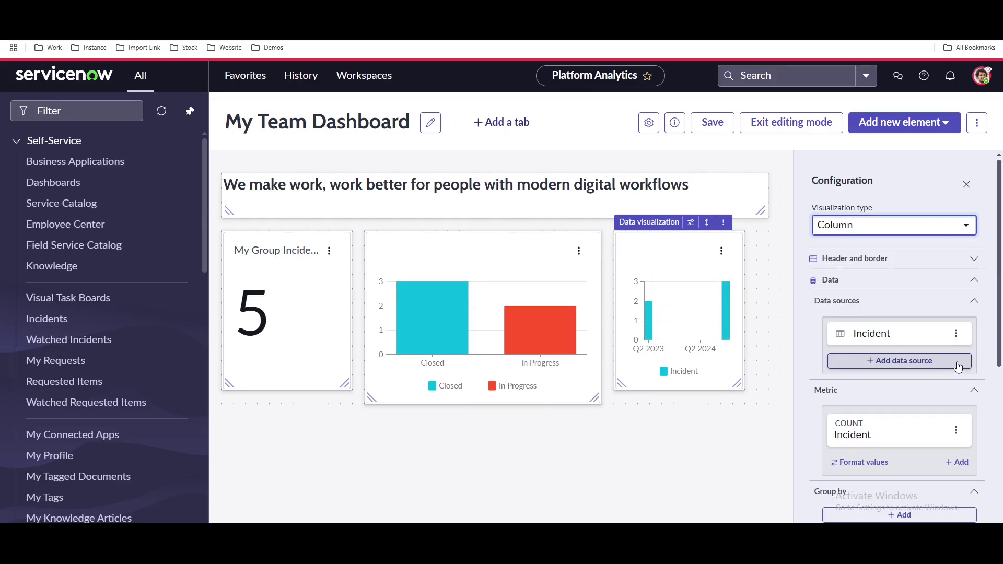
Save My Team Dashboard and exit editing mode.
scroll(956, 366, "down", 5)
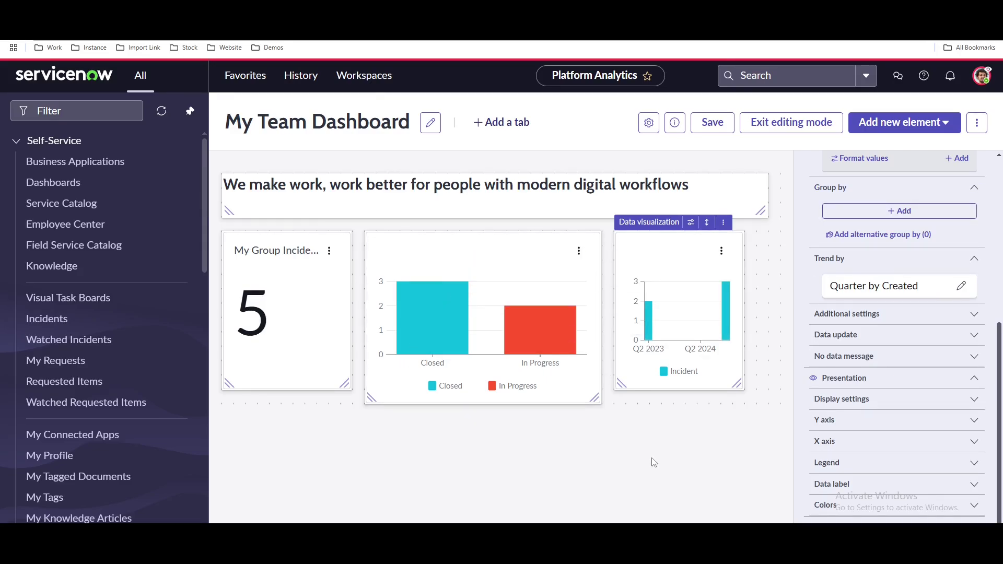
left_click(719, 126)
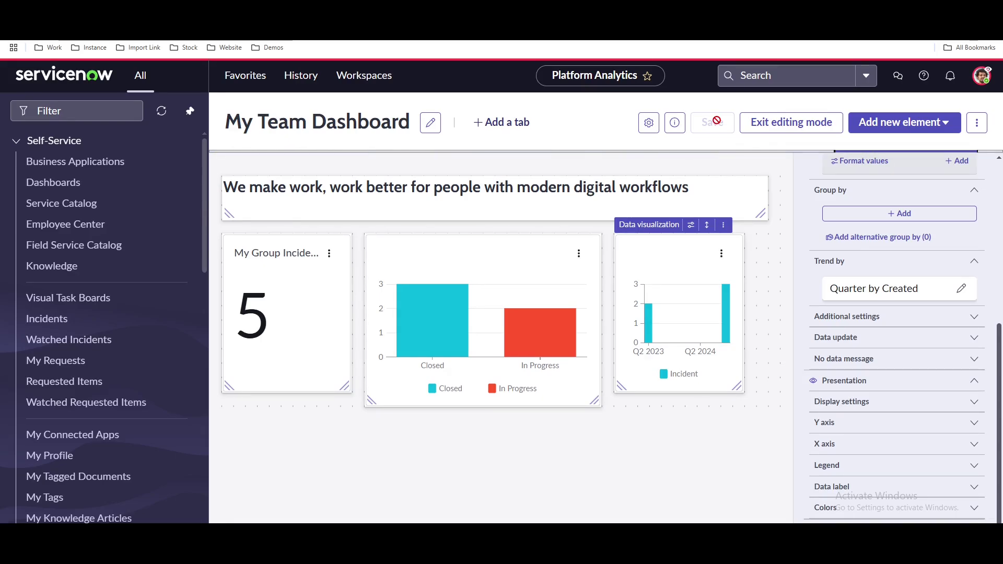
left_click(806, 128)
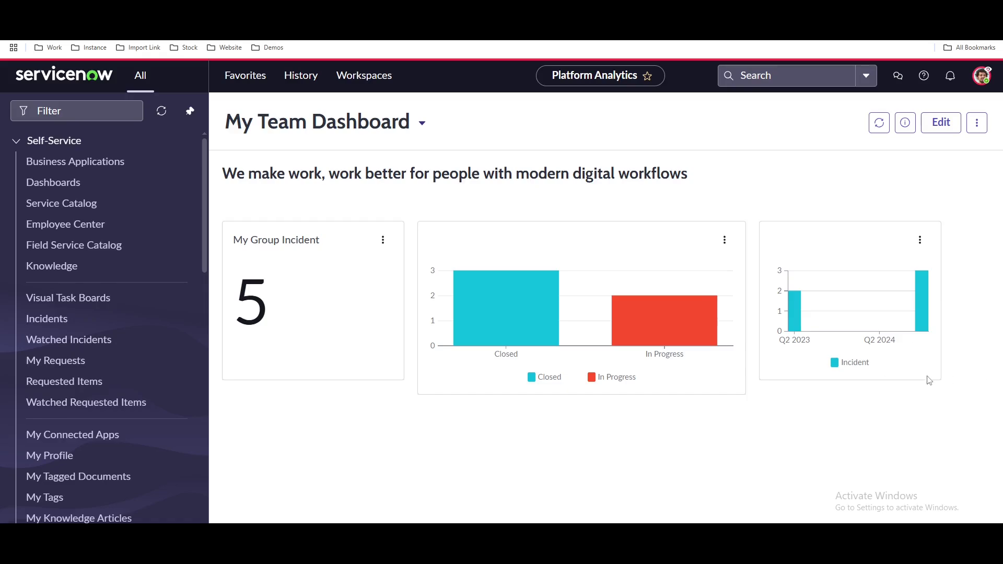
Look at the sharing options of My Team Dashboard and close them without granting access.
left_click(977, 123)
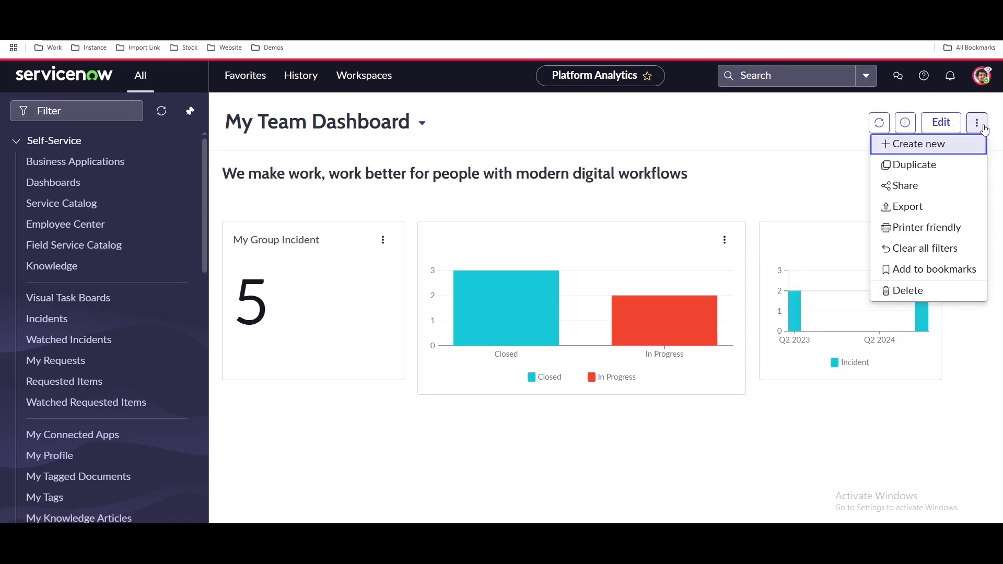
left_click(936, 186)
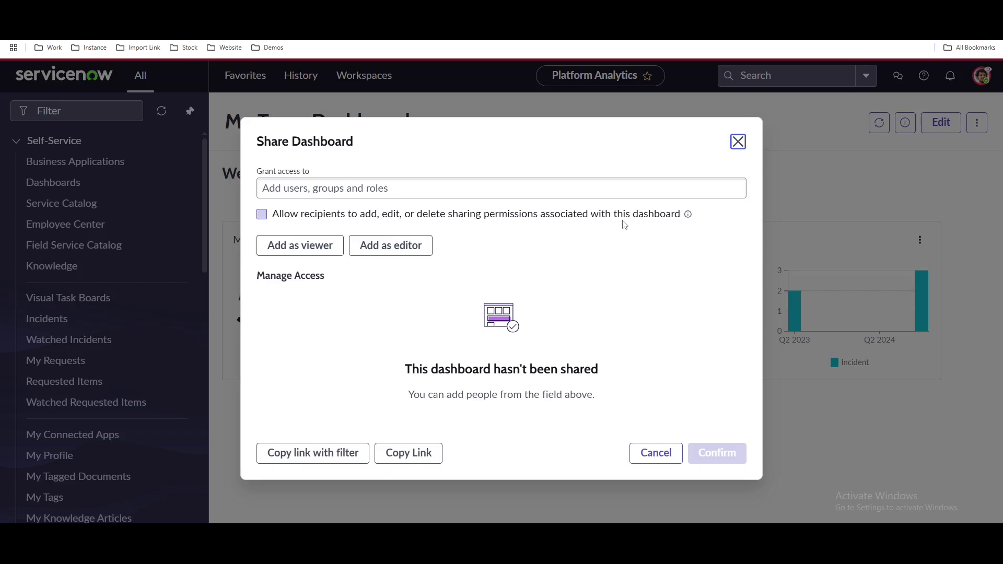
left_click(738, 141)
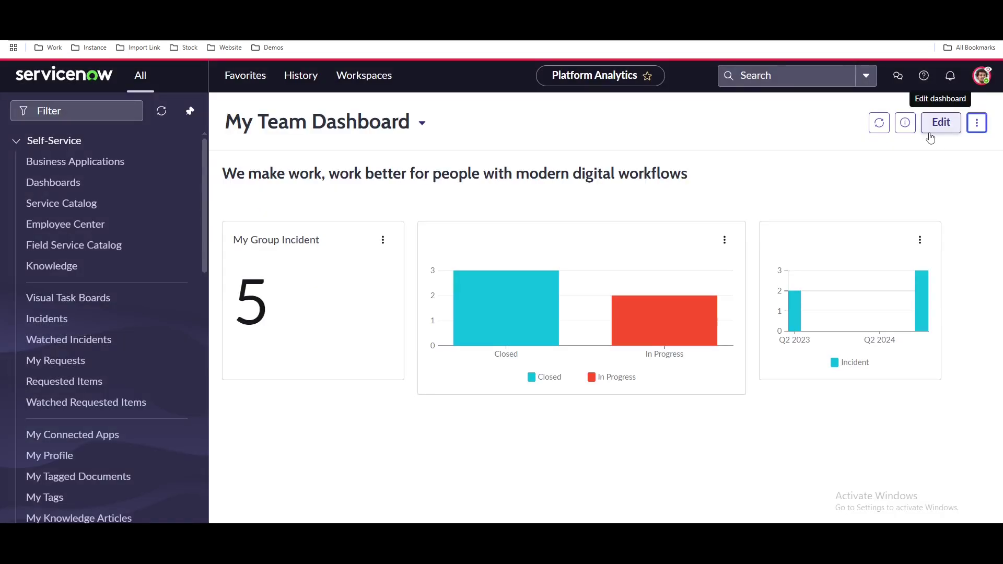
Reopen My Team Dashboard for editing and enlarge the quarterly trend chart to match the height of the bar chart.
left_click(943, 126)
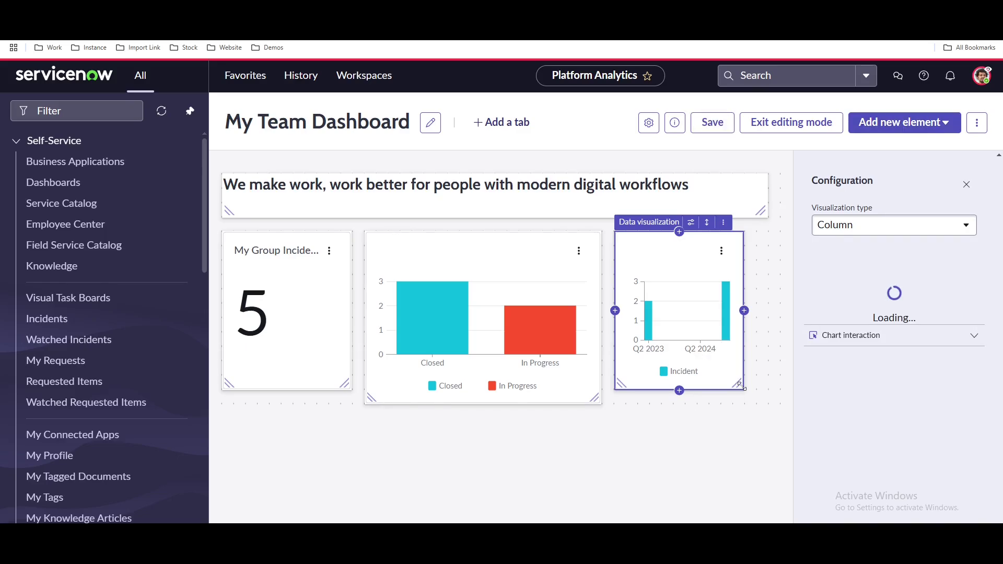
left_click_drag(739, 386, 752, 400)
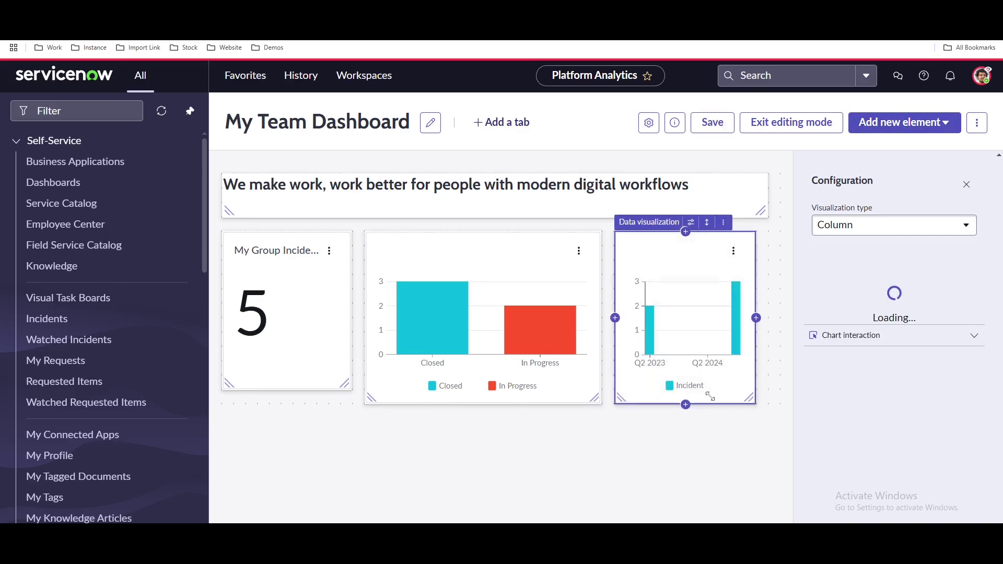
left_click(357, 398)
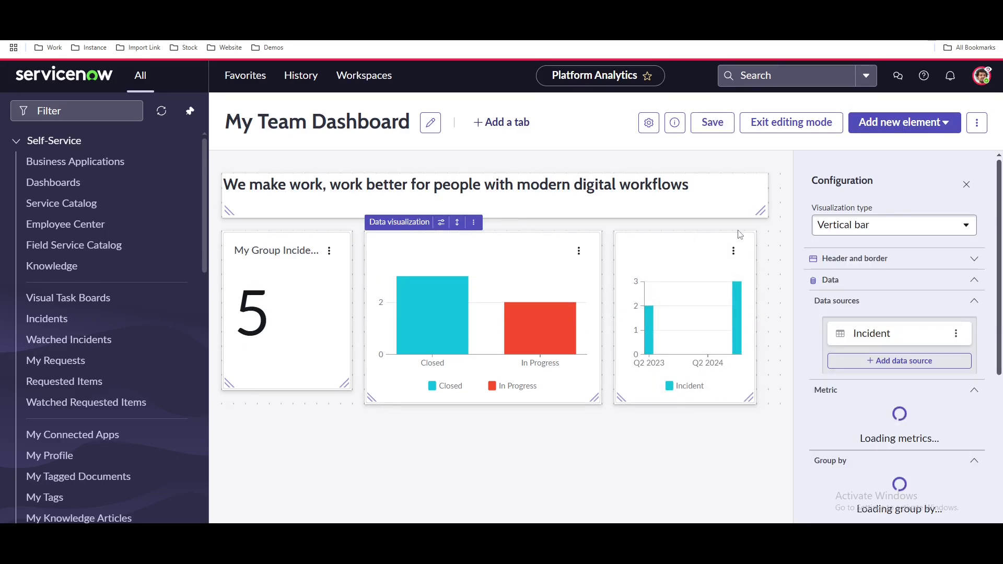
Add a new filter element to the dashboard, started from scratch.
left_click(940, 121)
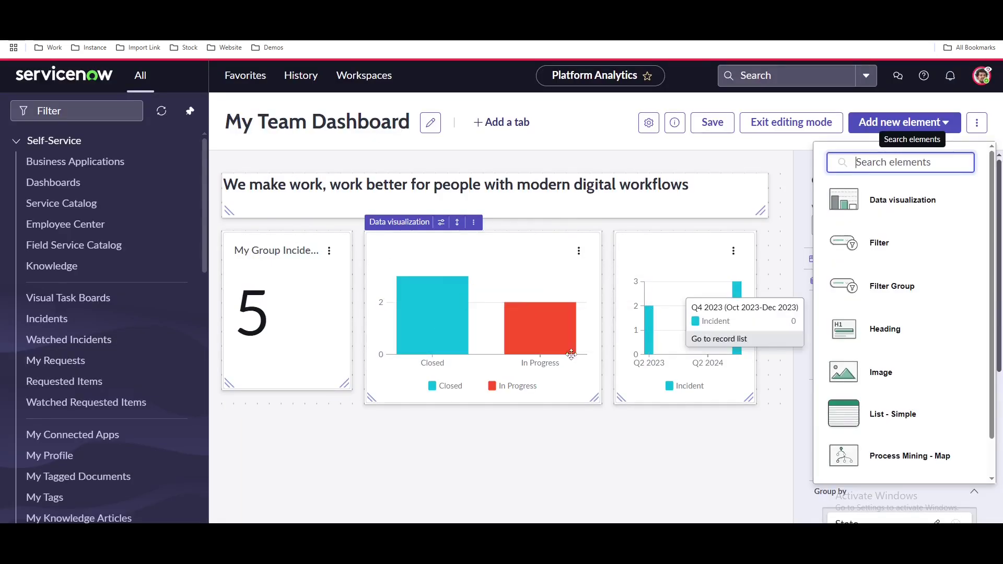
mouse_move(717, 308)
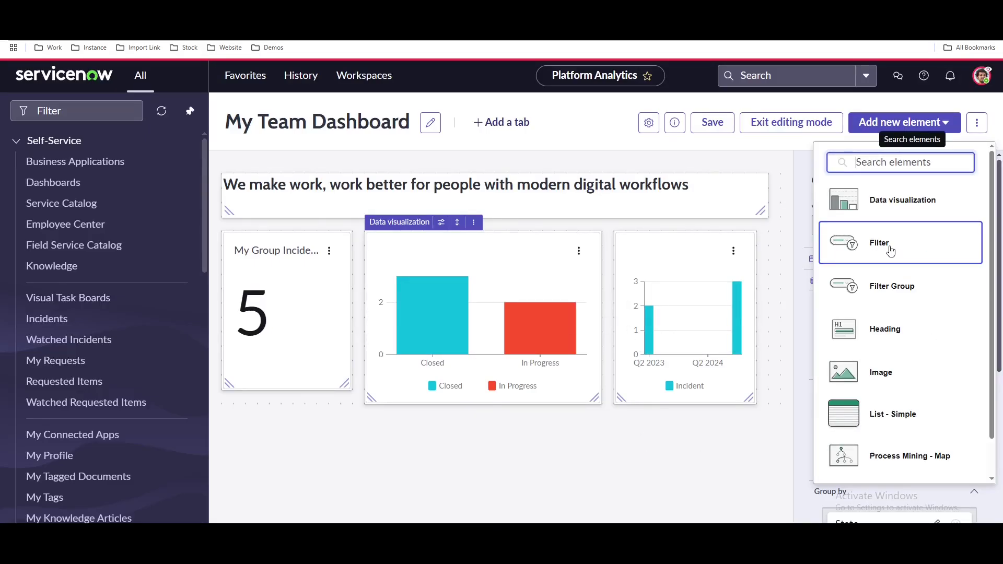
left_click(891, 251)
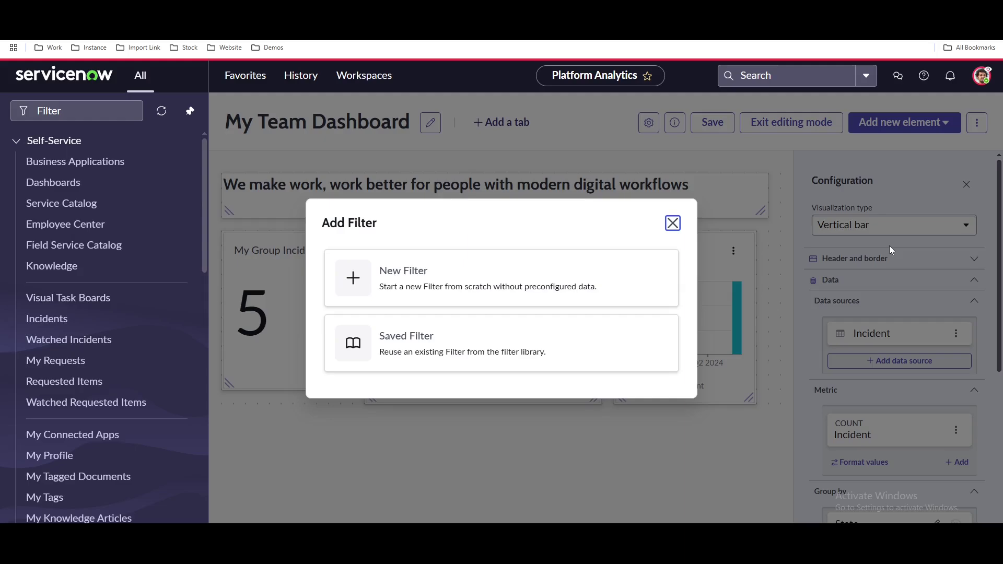
left_click(534, 287)
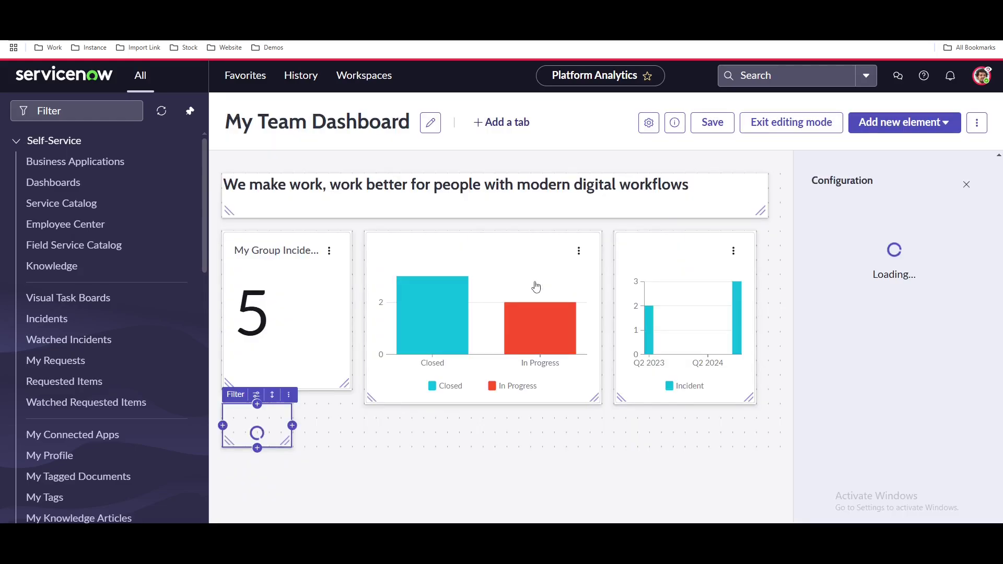
Move the filter between the heading and the visualizations and stretch it across almost the full dashboard width.
left_click_drag(259, 432, 272, 222)
left_click_drag(462, 239, 468, 327)
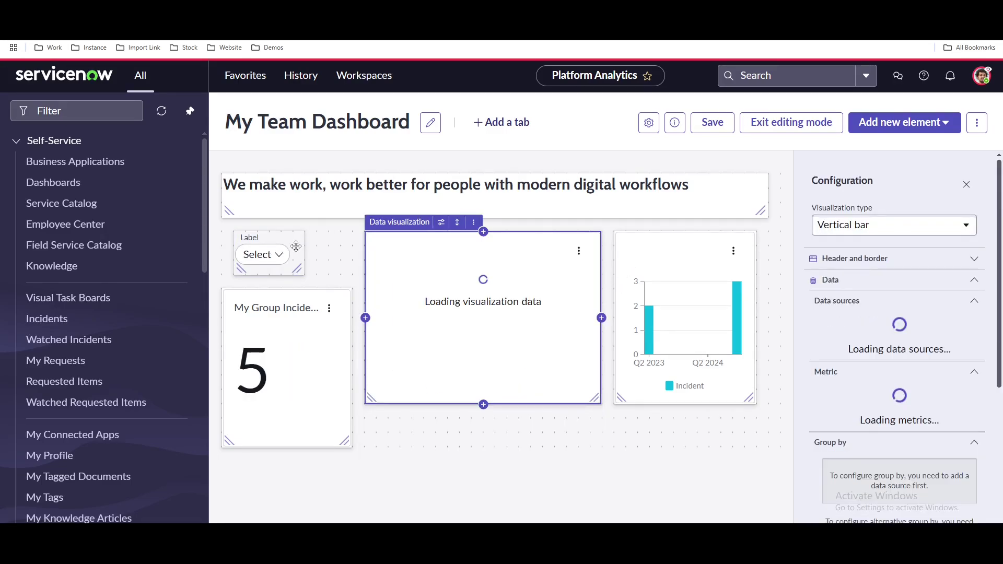
left_click(269, 245)
left_click_drag(297, 269, 744, 258)
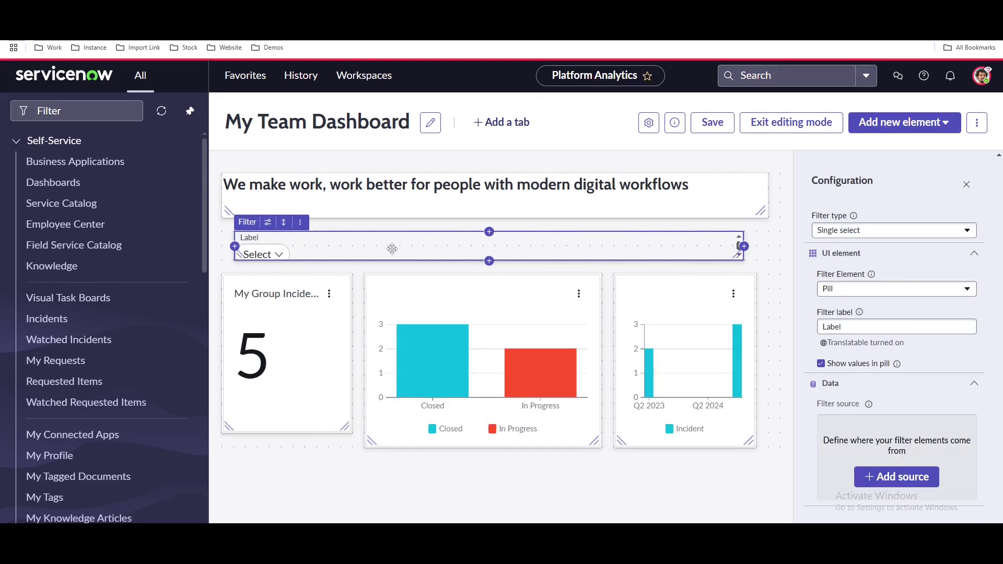
Review the available filter types and try Radio buttons as the filter element before restoring Pill.
left_click(865, 240)
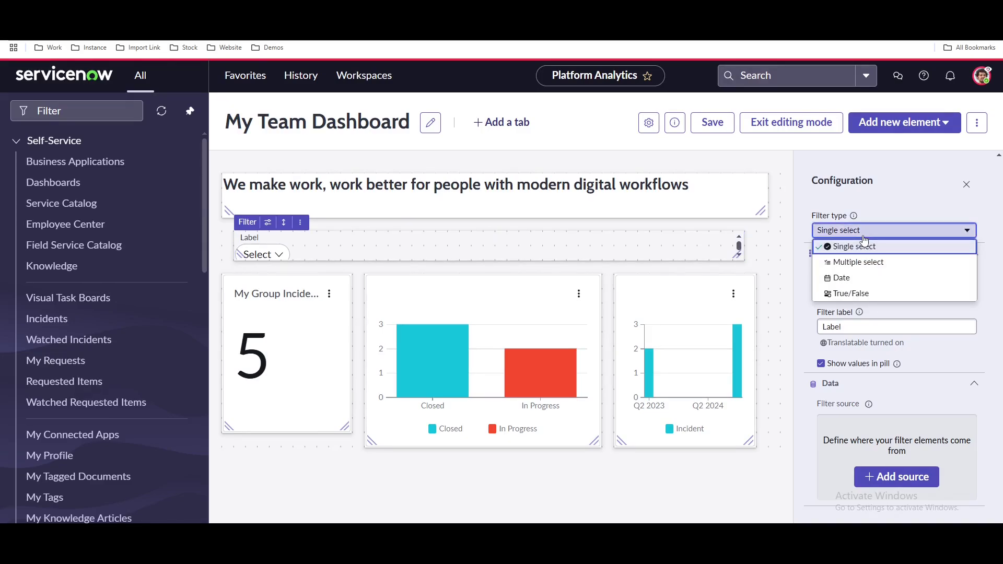
left_click(864, 239)
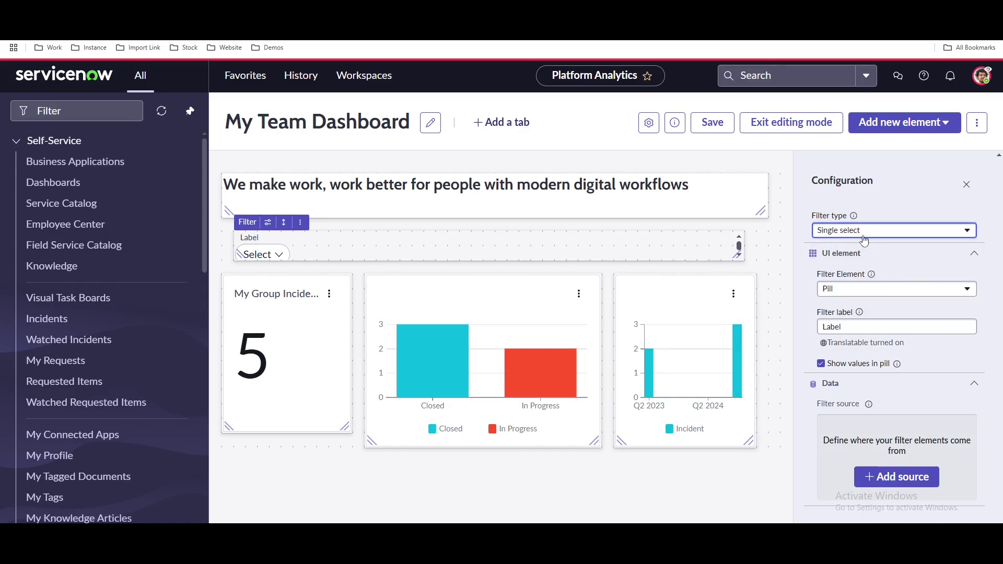
left_click(866, 289)
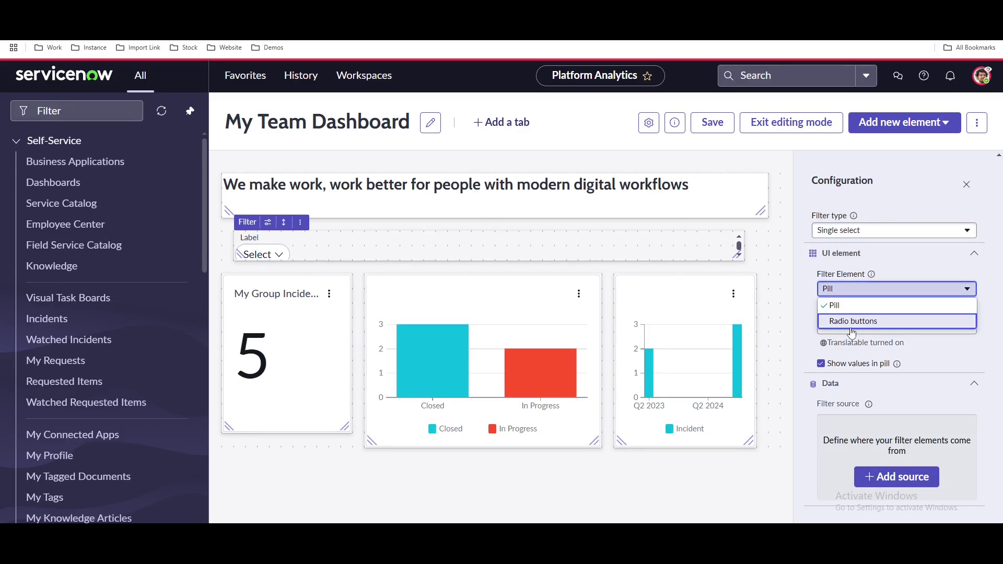
left_click(852, 326)
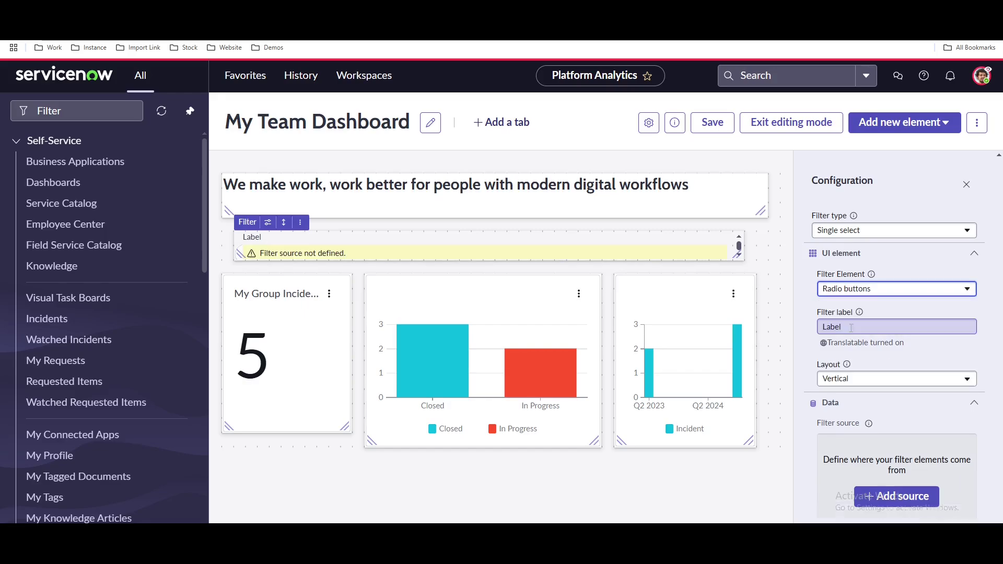
left_click(863, 290)
left_click(848, 312)
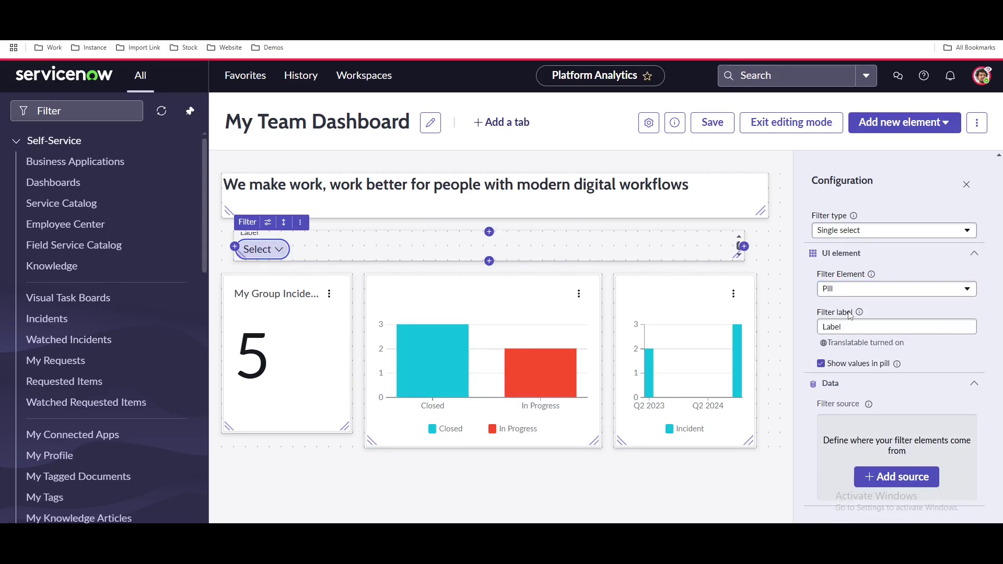
Set the filter's label to State.
double_click(852, 327)
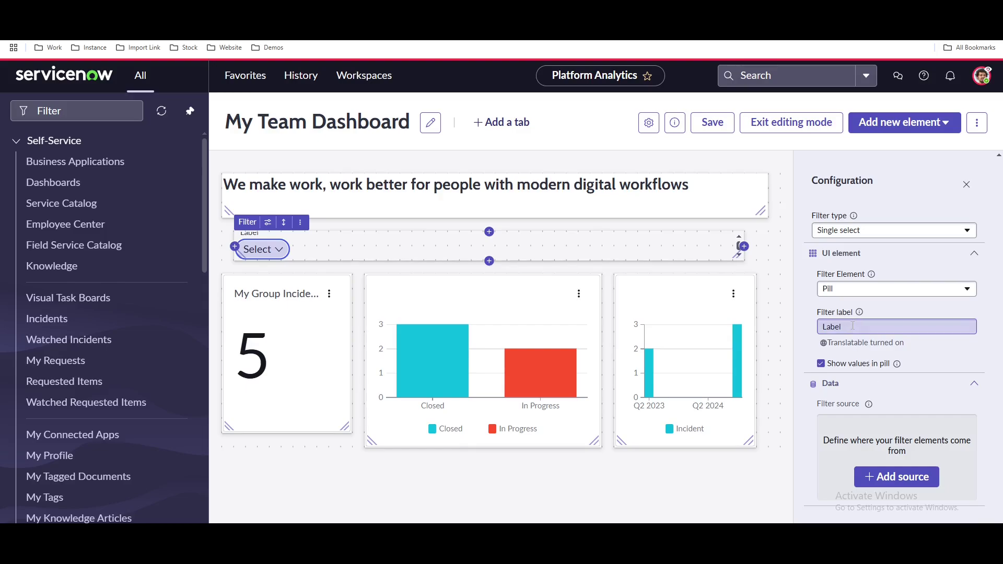
mouse_move(740, 338)
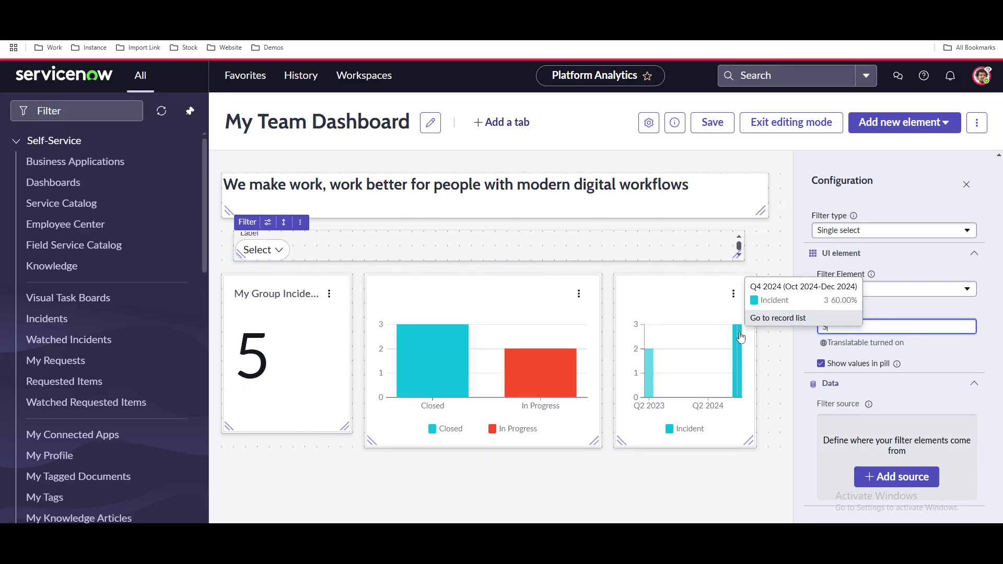
left_click(961, 346)
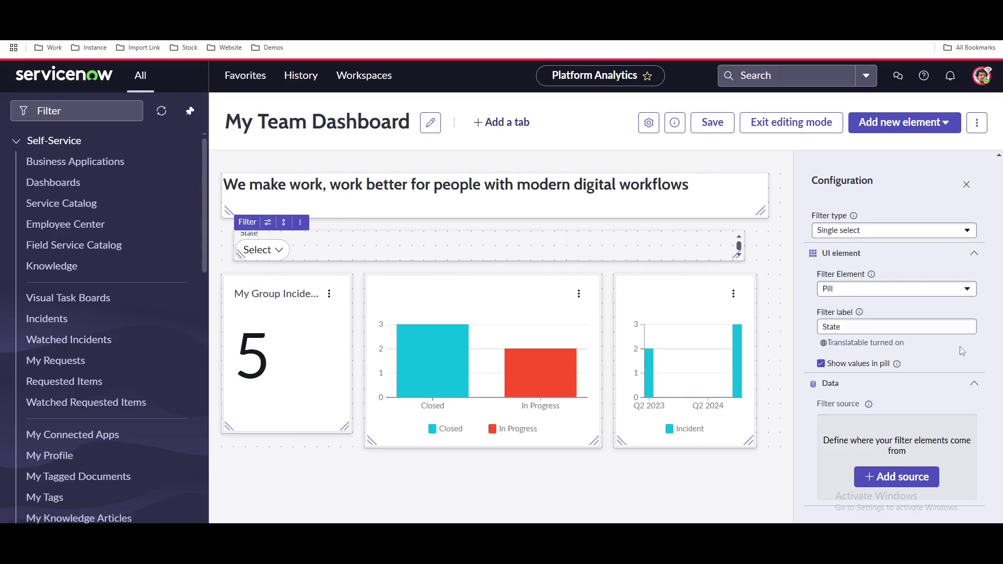
Add the Incident table's State field as the filter's source and apply it.
left_click(906, 477)
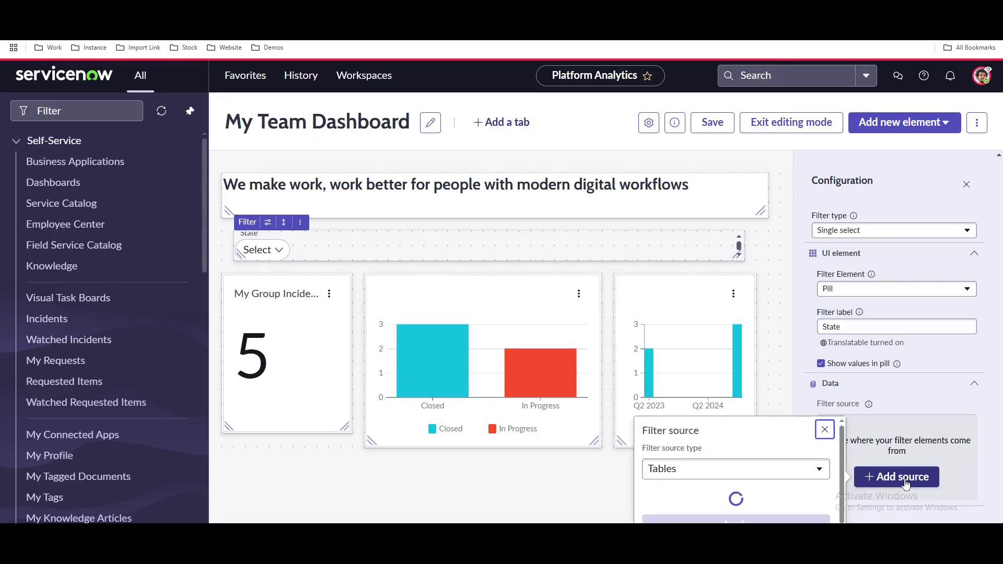
left_click(866, 366)
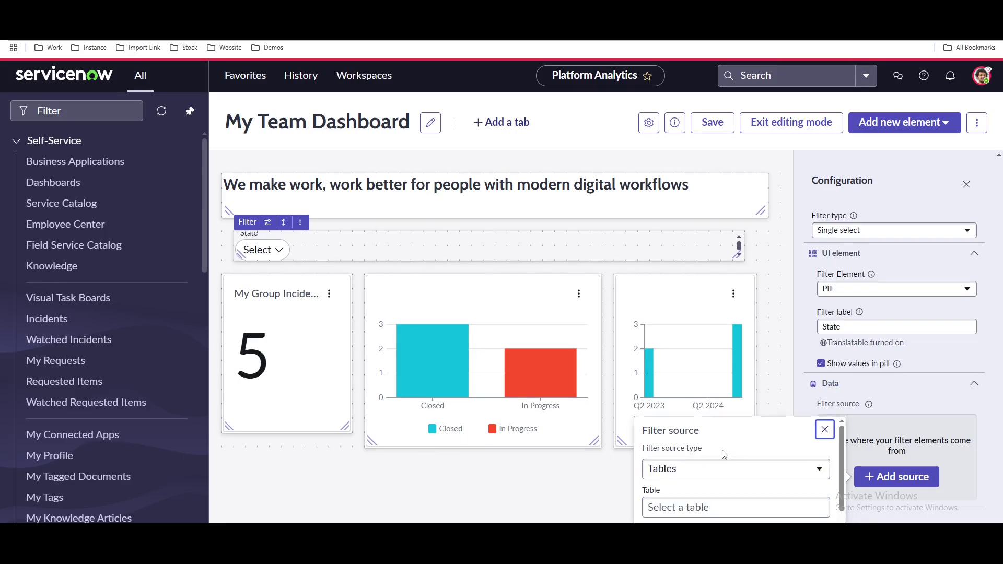
left_click(709, 508)
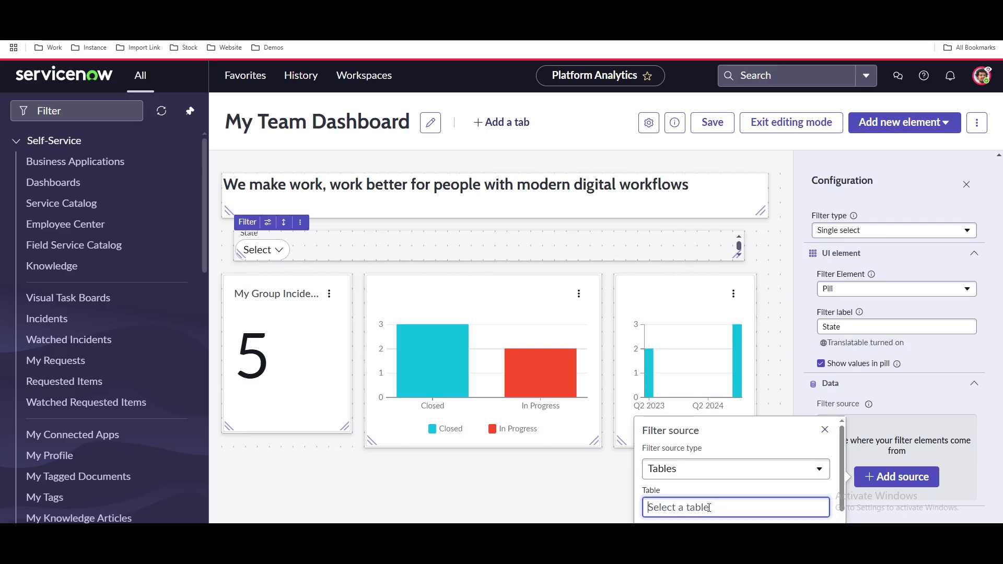
type("incident")
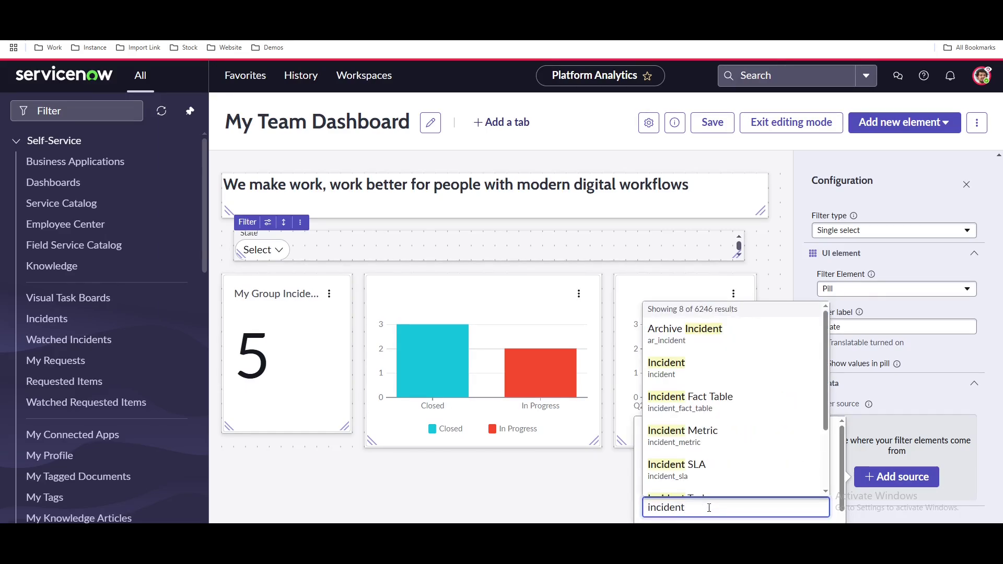
left_click(679, 365)
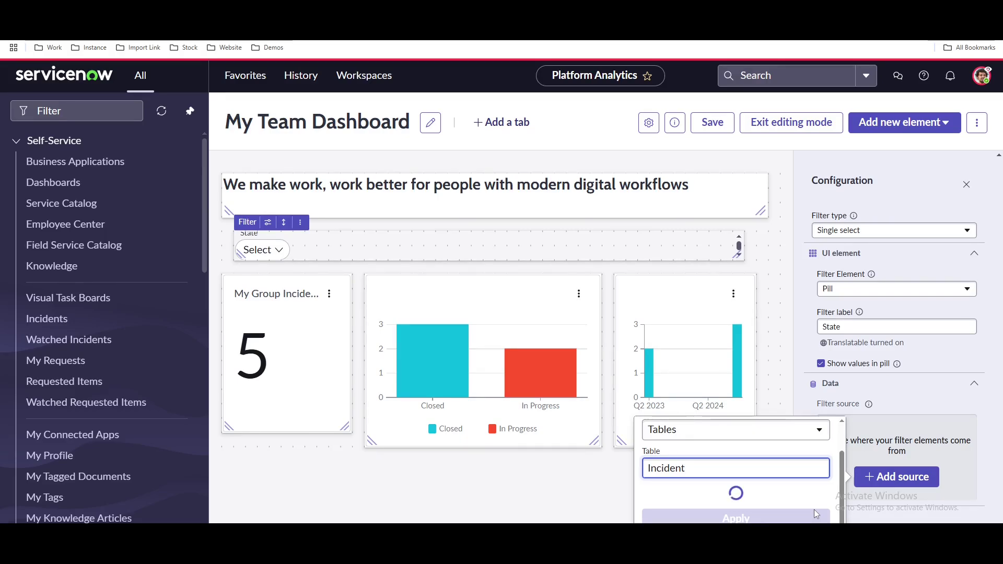
scroll(804, 501, "down", 1)
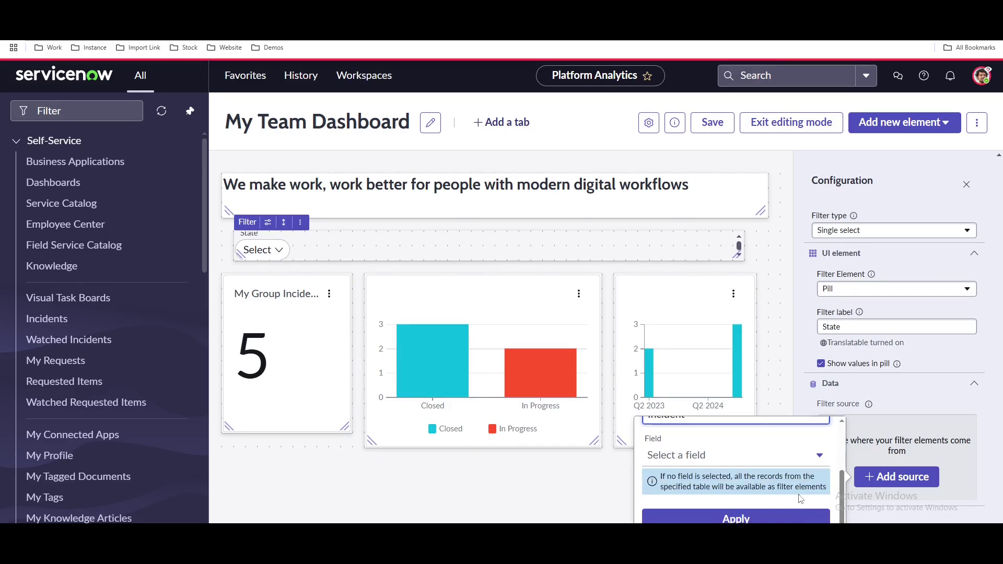
left_click(795, 460)
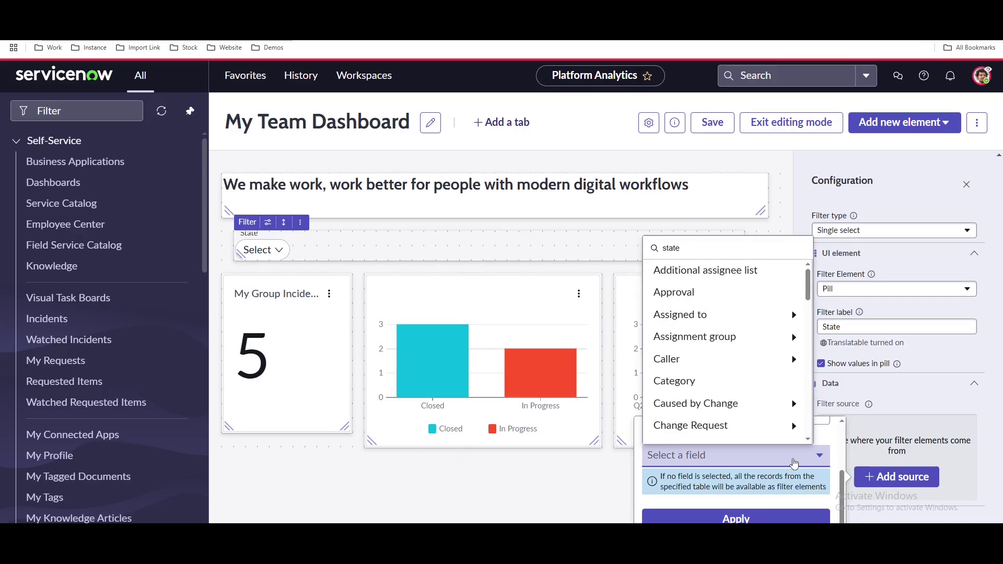
left_click(732, 298)
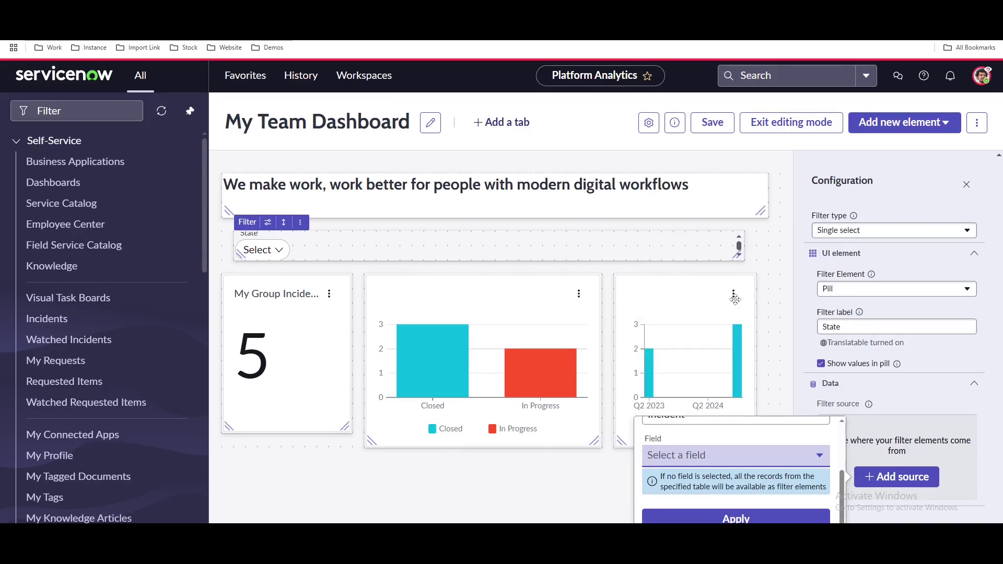
left_click(768, 517)
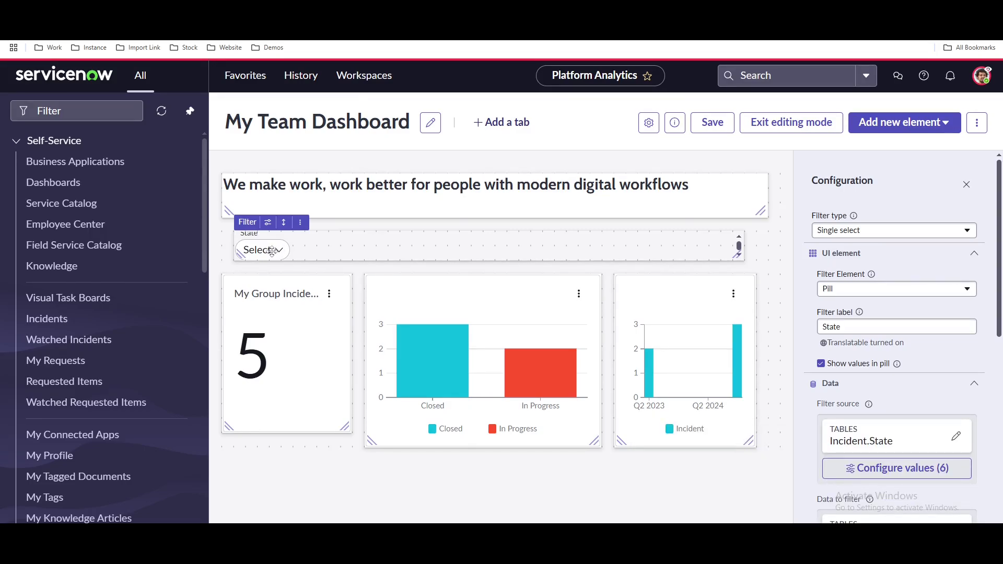
Exit editing mode and save the dashboard with its new State filter.
left_click(272, 251)
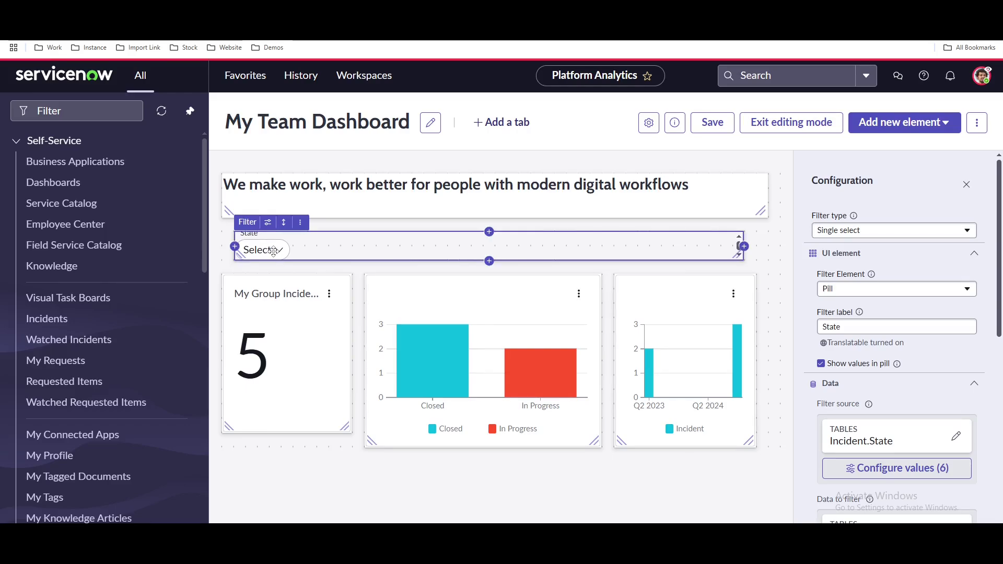
left_click(770, 124)
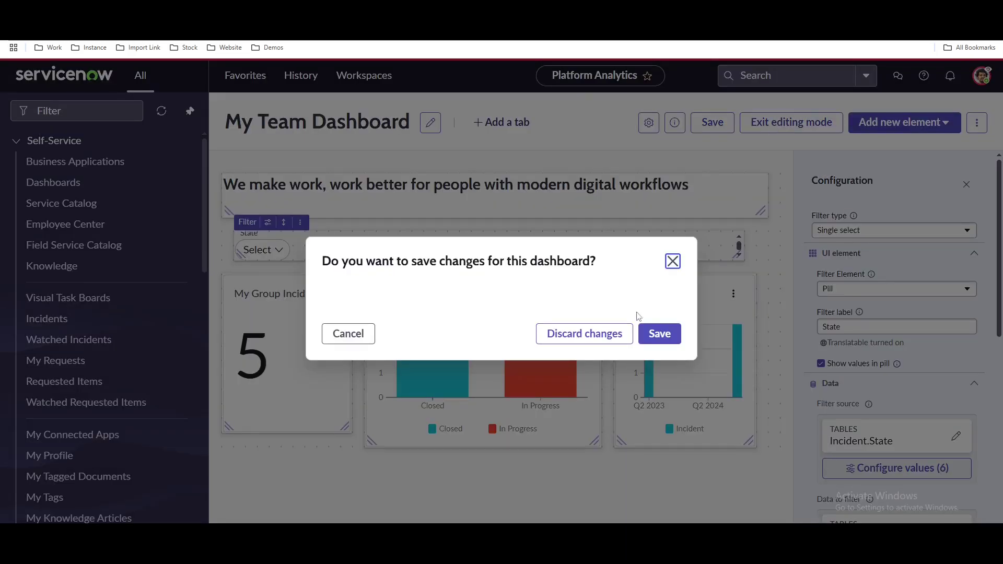
left_click(650, 334)
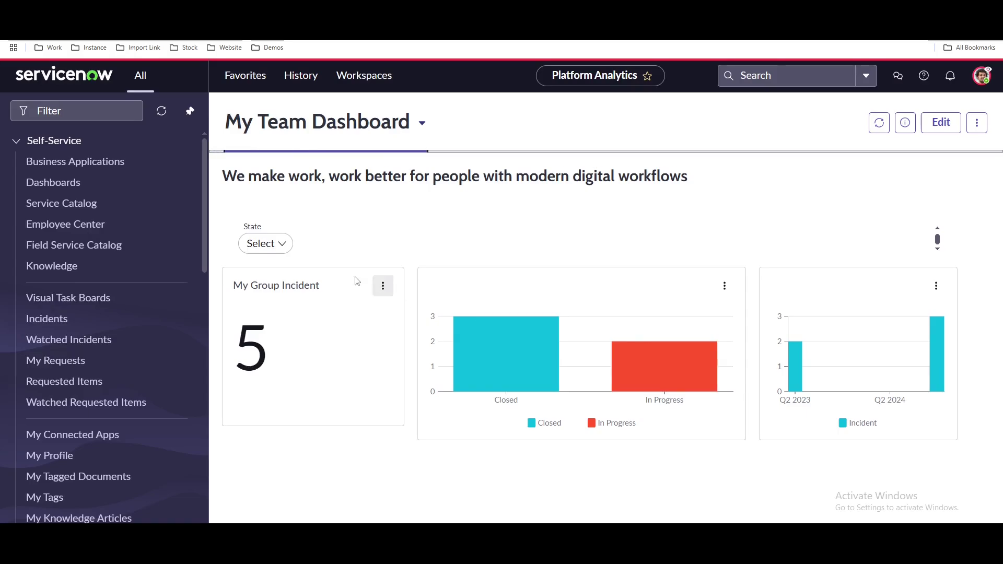
Filter the team dashboard to incidents in the New state using the State filter.
left_click(289, 249)
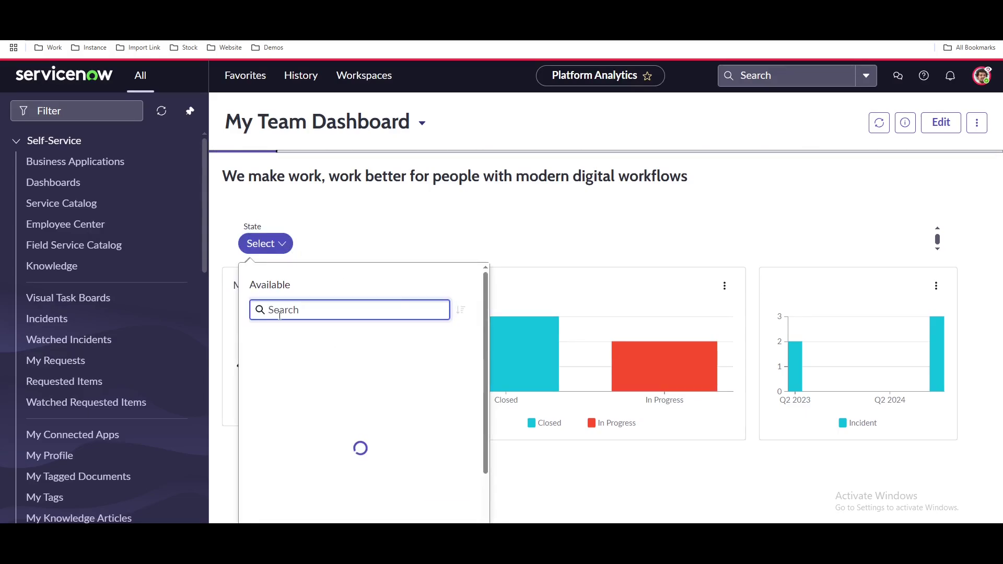
left_click(293, 246)
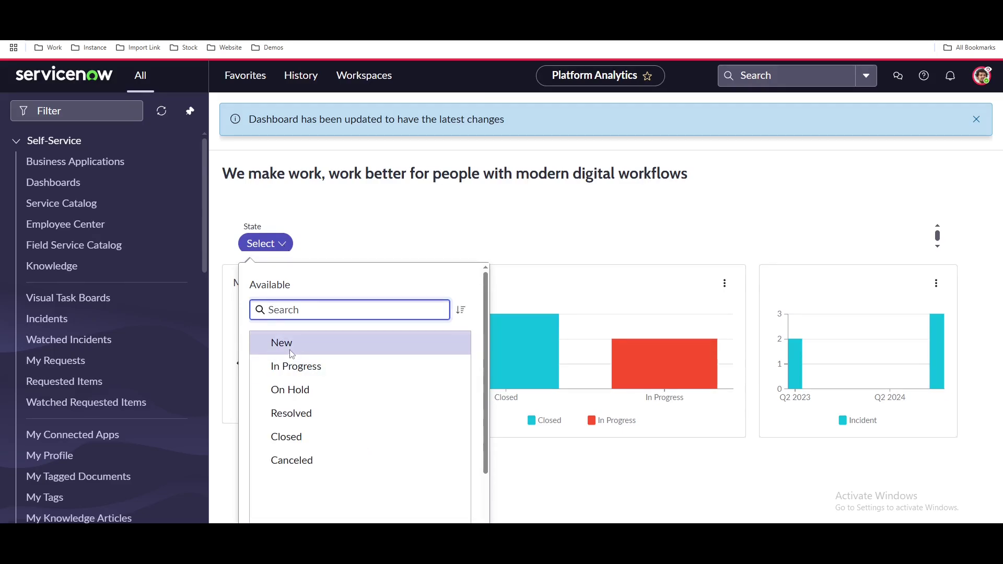
left_click(291, 353)
scroll(475, 389, "down", 2)
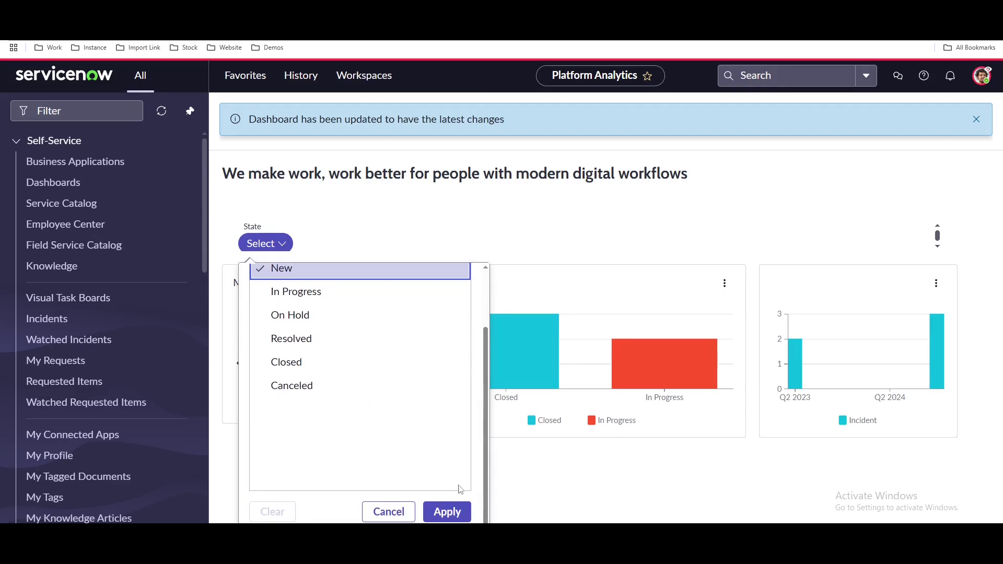
left_click(445, 520)
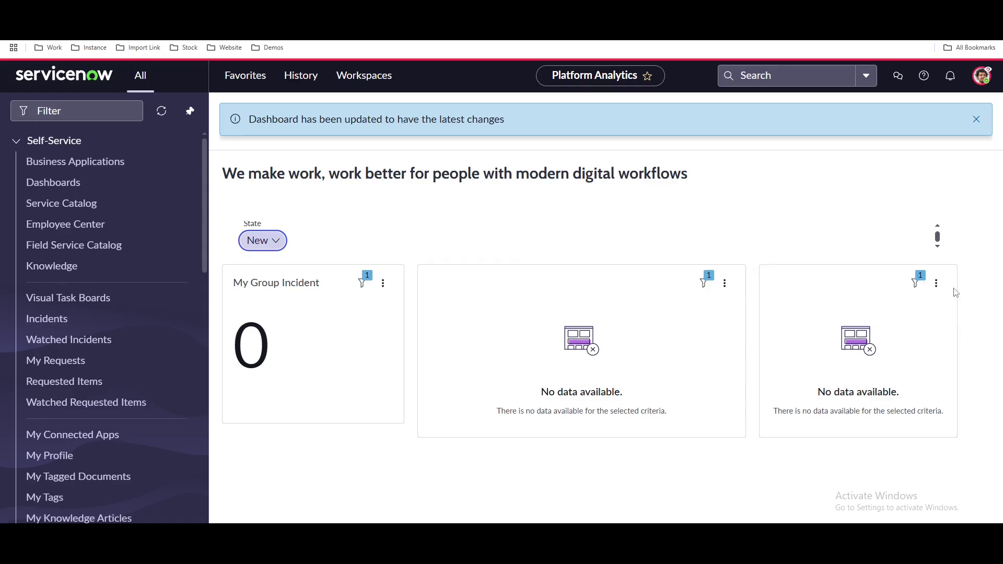
Switch the dashboard's State filter to Closed and apply it to the visualizations.
left_click(282, 247)
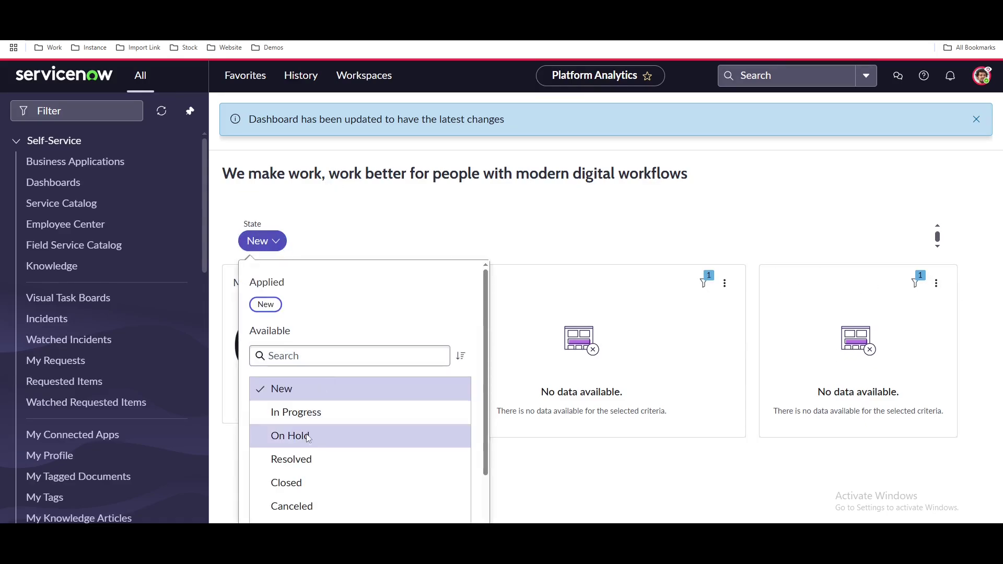
left_click(307, 488)
scroll(360, 413, "down", 2)
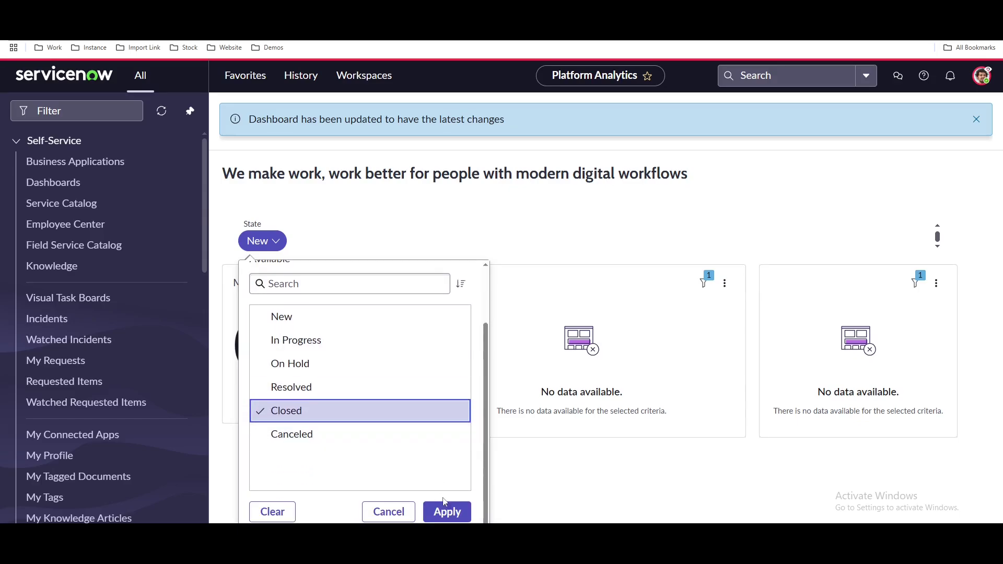
left_click(433, 515)
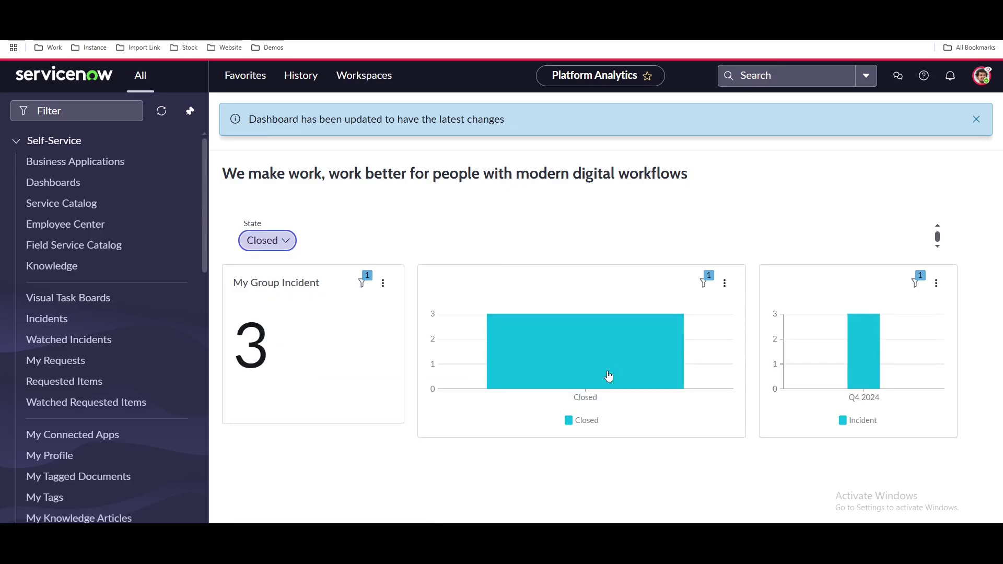
Clear the Closed selection from the dashboard's State filter.
left_click(287, 245)
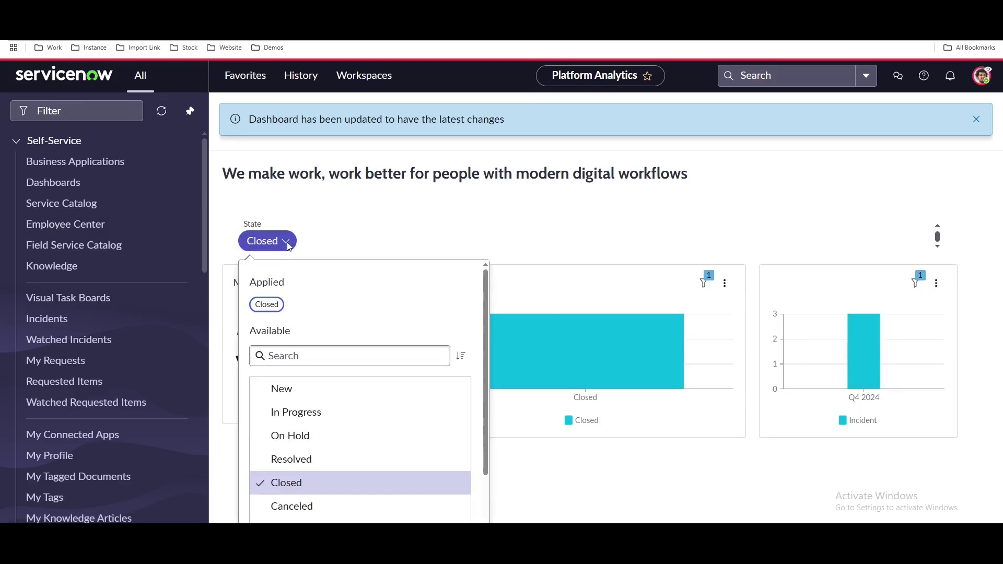
scroll(394, 374, "down", 2)
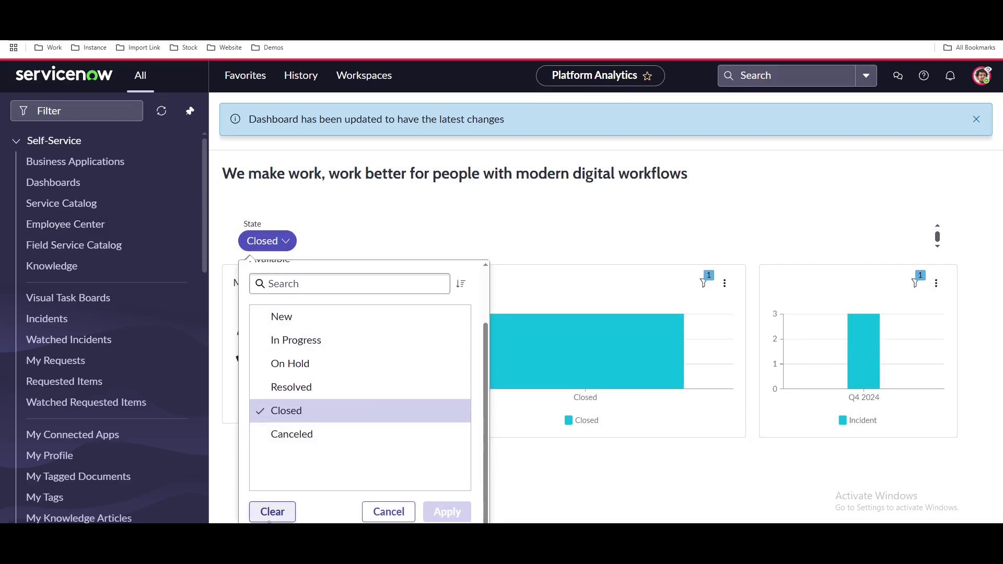
left_click(271, 512)
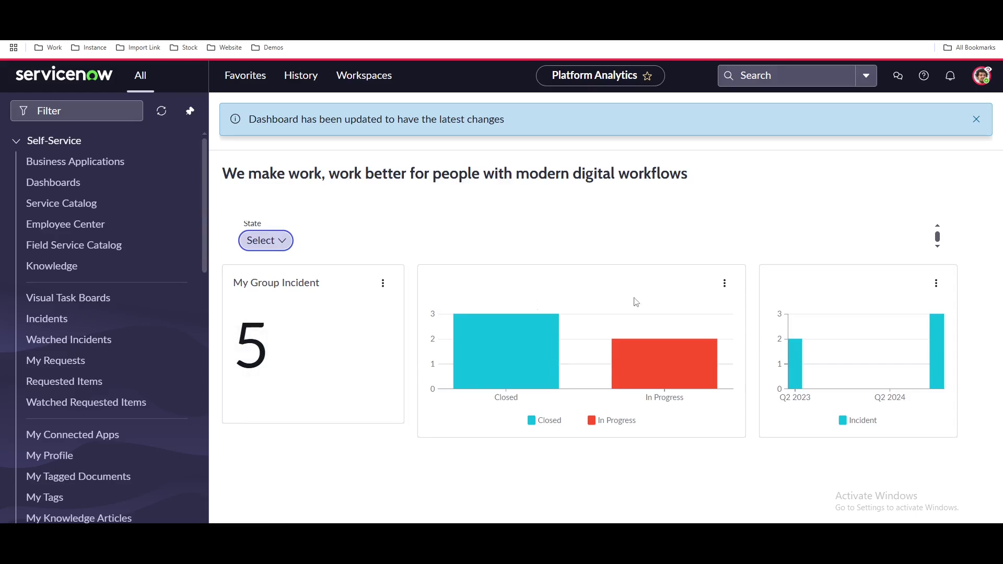
Apply the In Progress state to the dashboard's State filter.
left_click(265, 240)
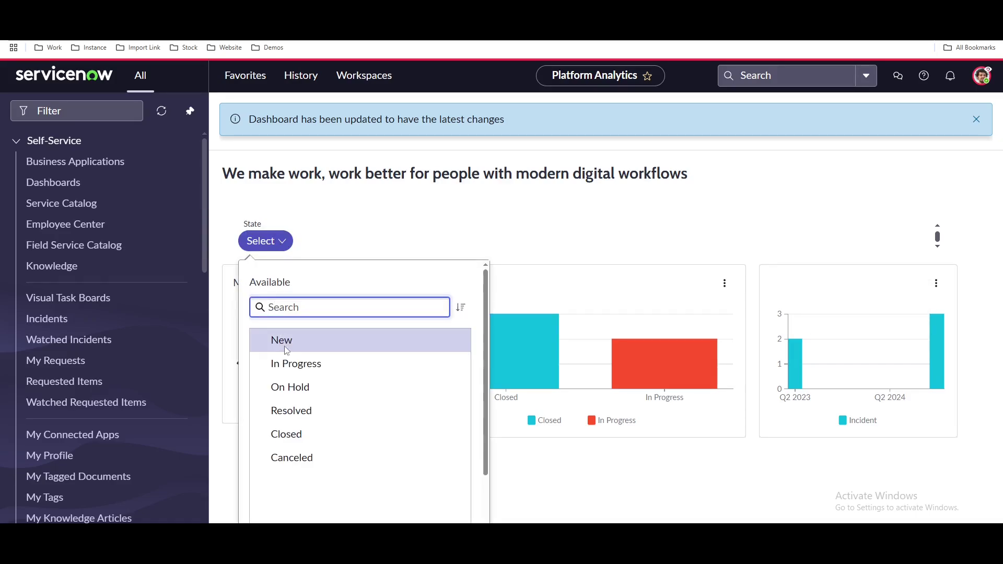
left_click(339, 364)
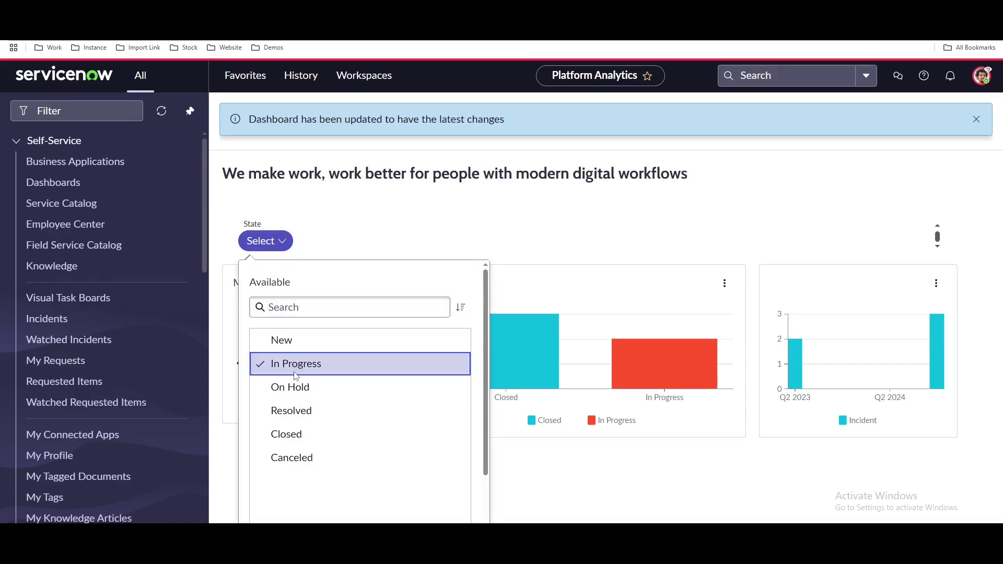
scroll(436, 387, "down", 2)
left_click(446, 511)
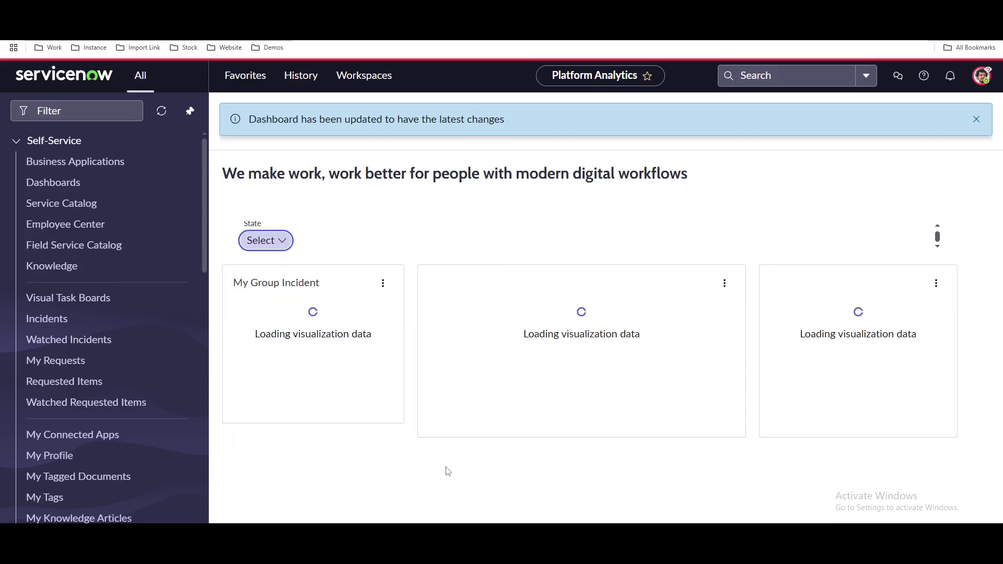